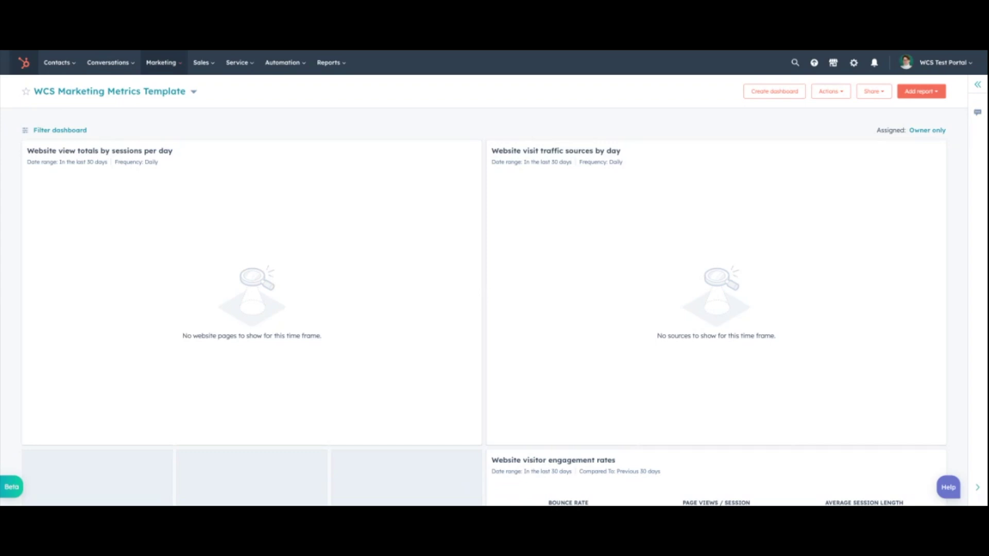
Bring up the Marketing dropdown in the top navigation bar from the WCS Marketing Metrics dashboard.
click(160, 62)
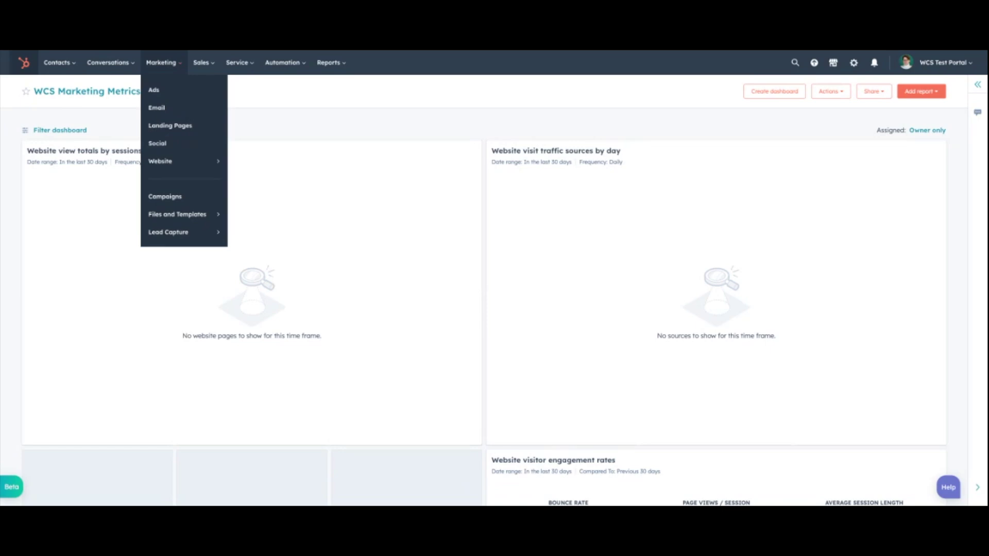
Create a new landing page named 'Landing Page Demo' from Marketing > Landing Pages.
click(177, 134)
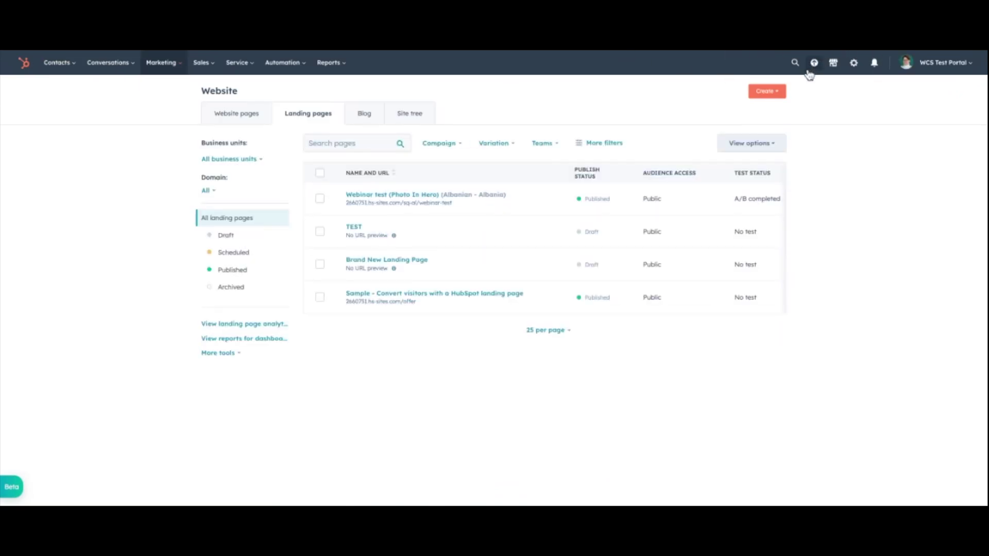
click(778, 93)
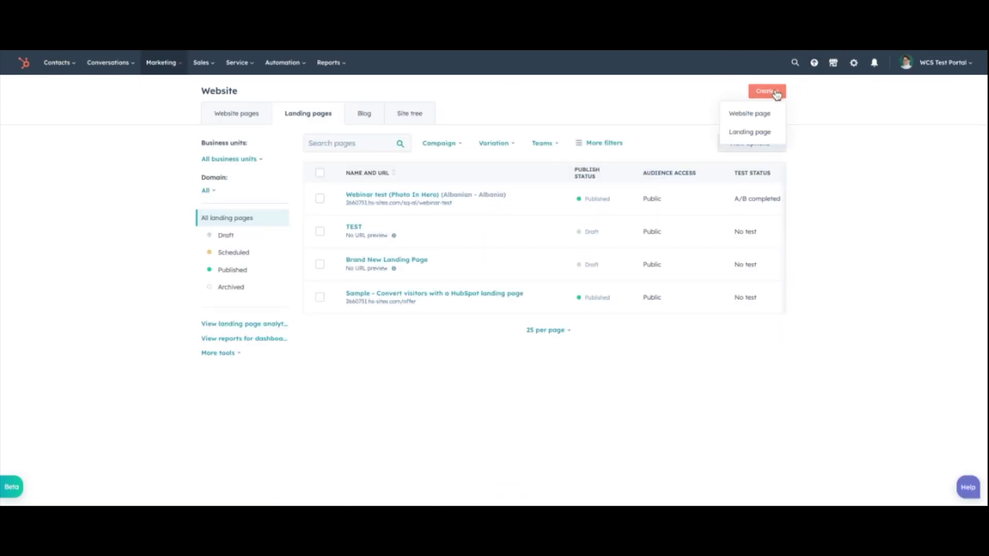
click(759, 133)
click(455, 179)
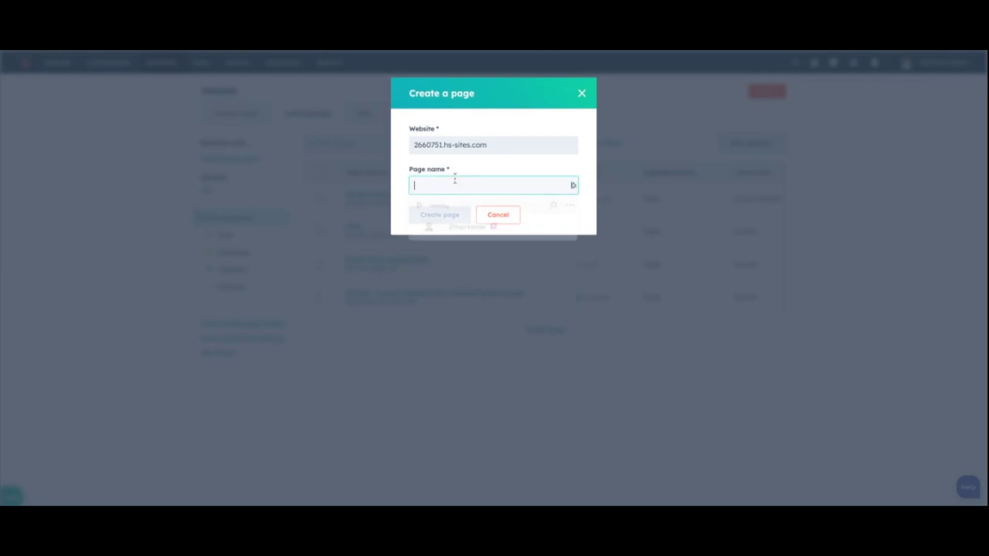
text(Lo)
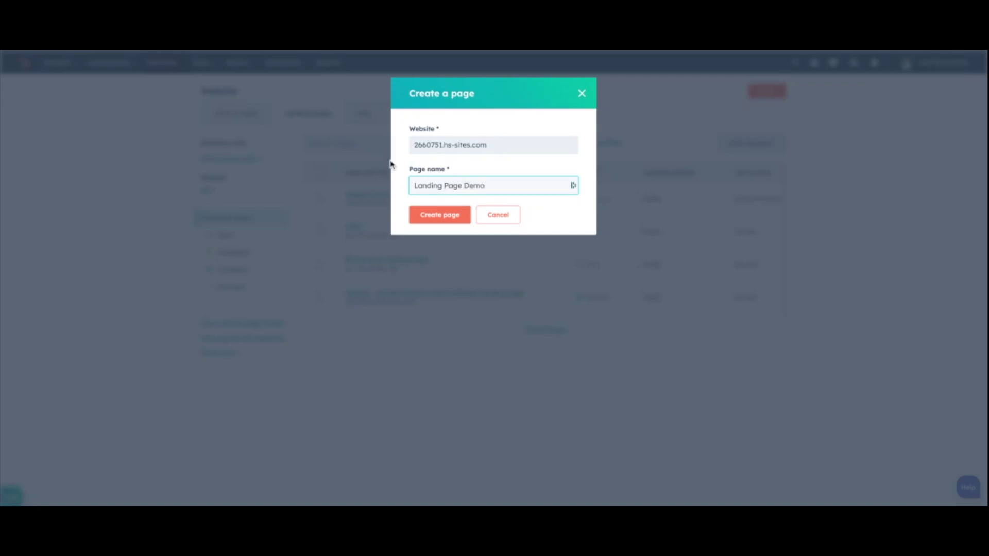
click(413, 217)
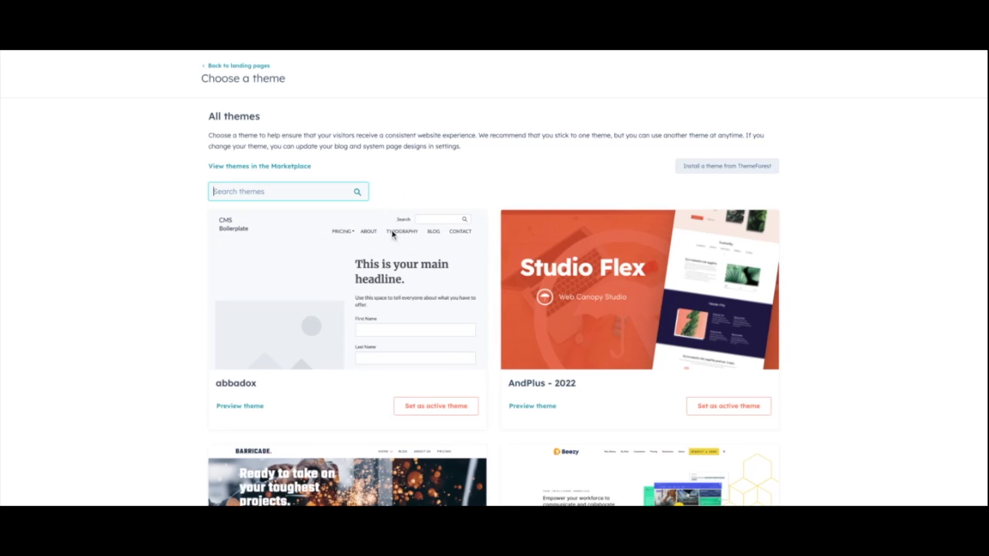
Scroll through the Choose a theme grid to review the available themes.
scroll(398, 238, down, 10)
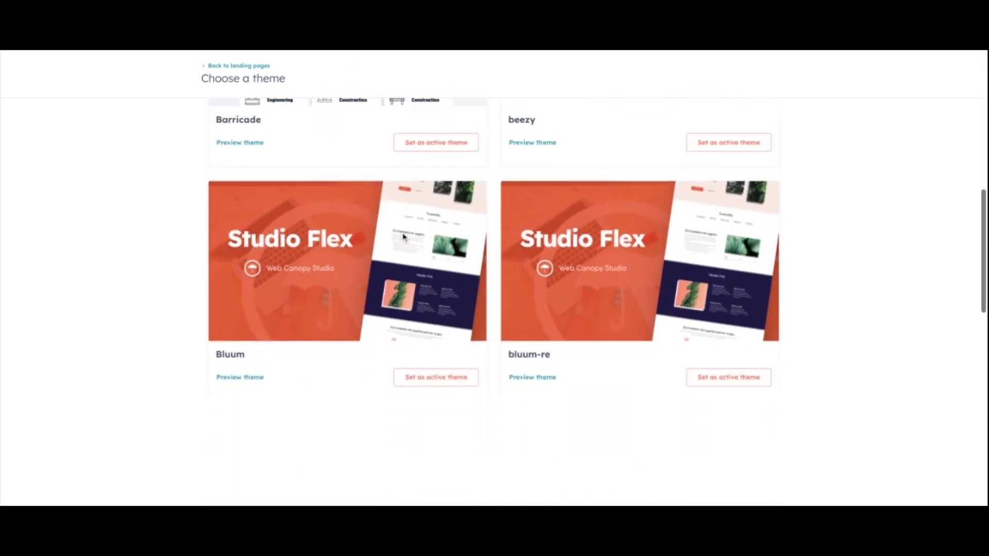
scroll(404, 235, down, 6)
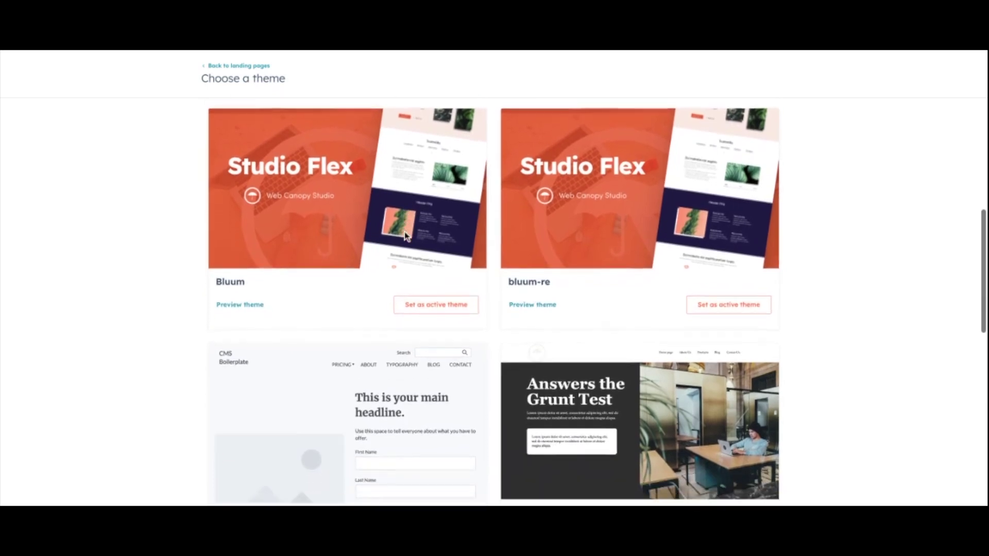
scroll(404, 236, down, 1)
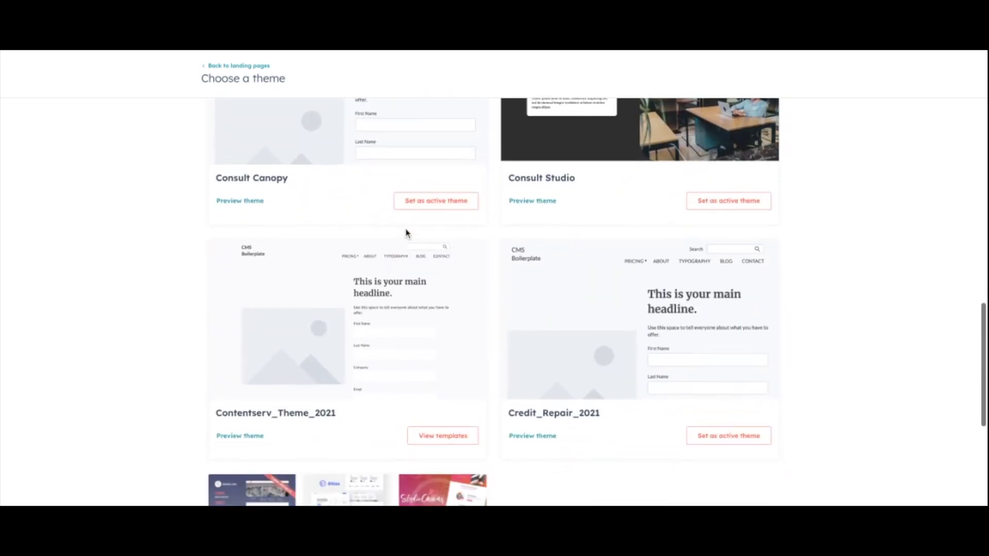
scroll(410, 228, down, 5)
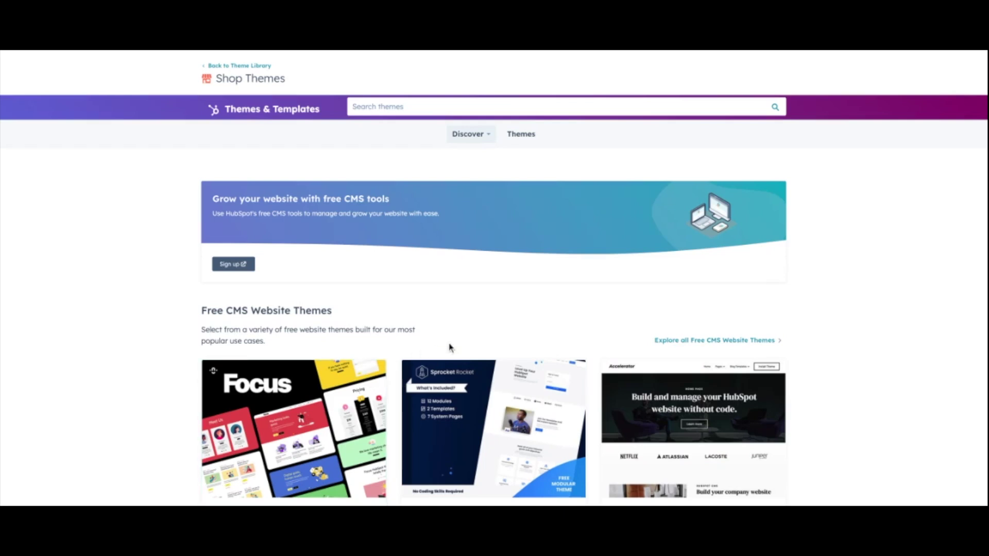
Search the theme marketplace for 'web canopy studio'.
scroll(449, 348, down, 6)
scroll(461, 348, down, 6)
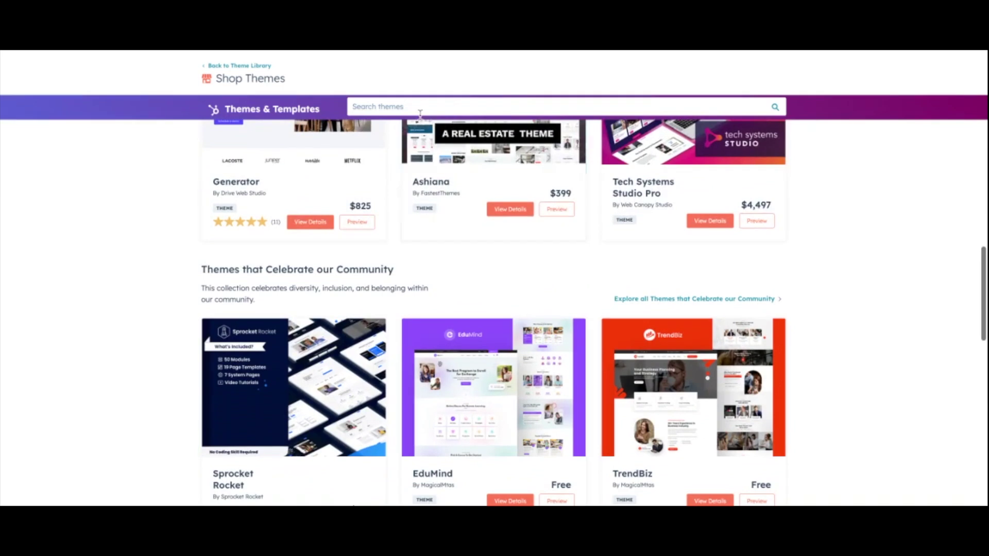
click(420, 108)
text(web can)
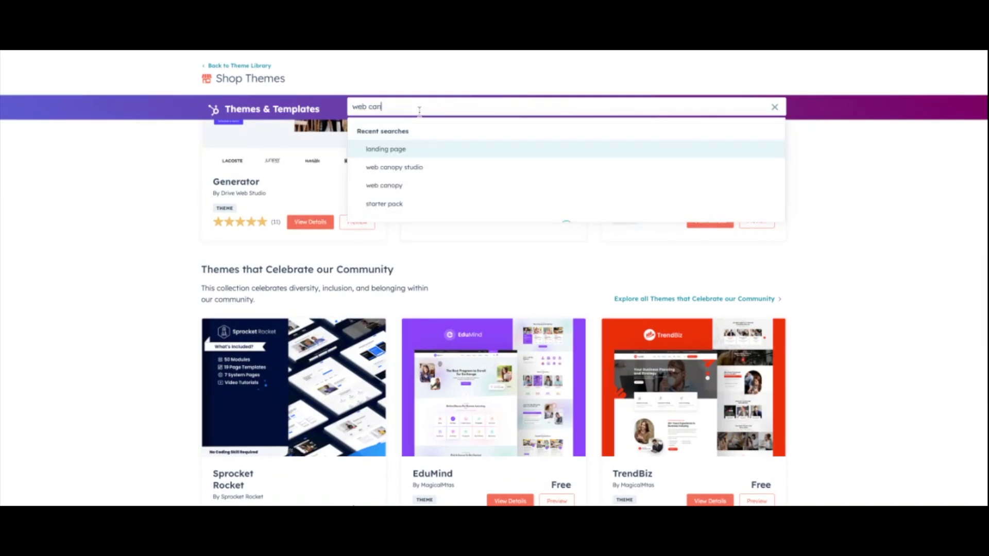
text(opy studio)
key(Return)
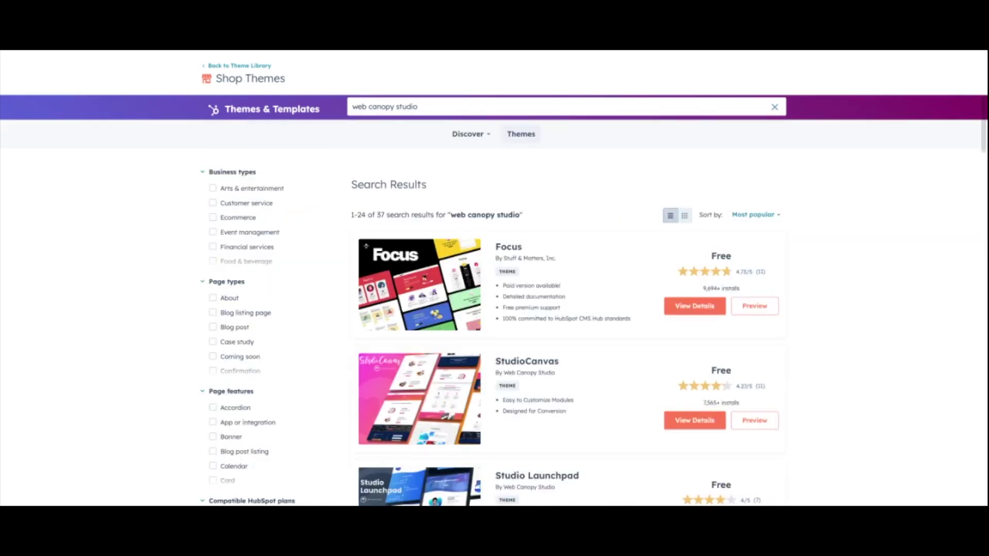
Browse the search results and filter them to the Web Canopy Studio provider.
scroll(490, 226, down, 3)
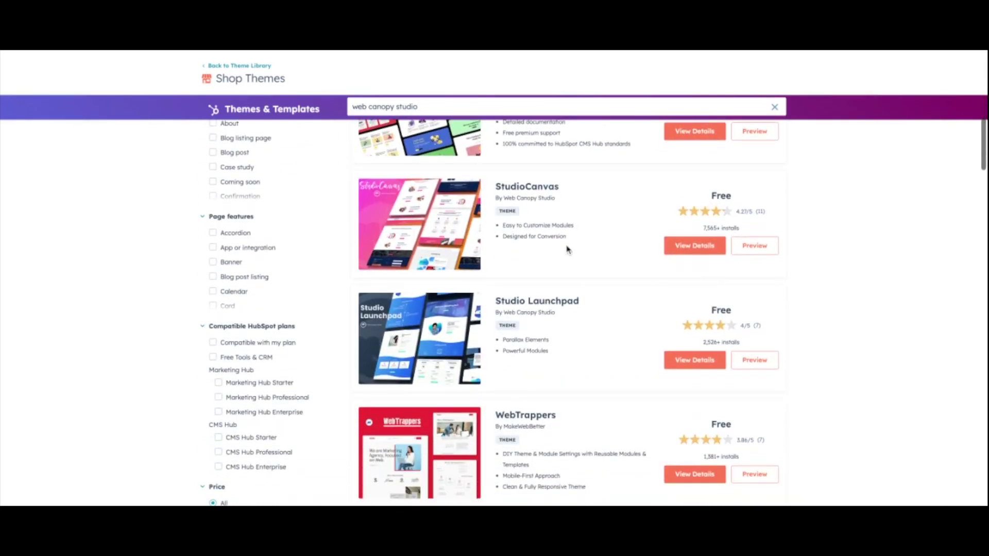
scroll(559, 330, down, 5)
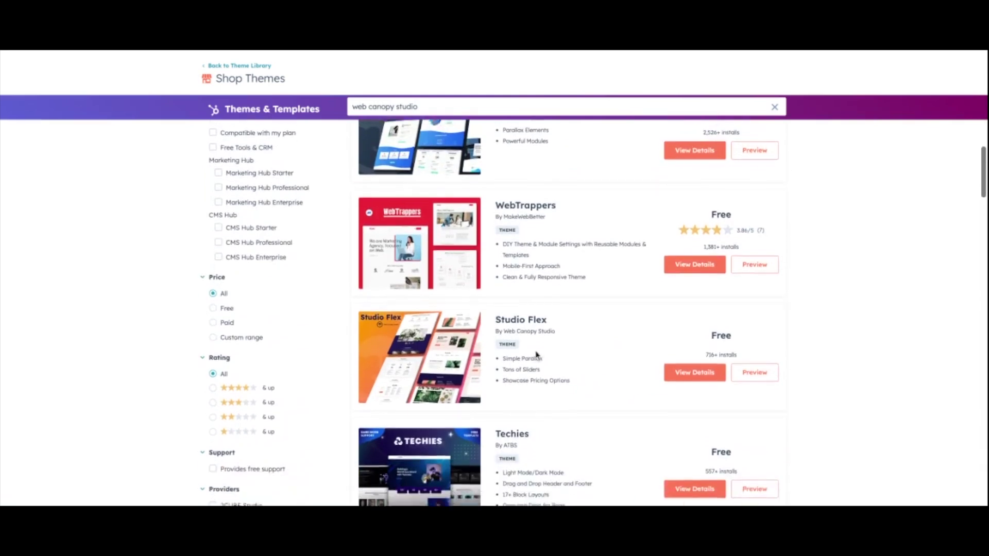
scroll(533, 373, down, 8)
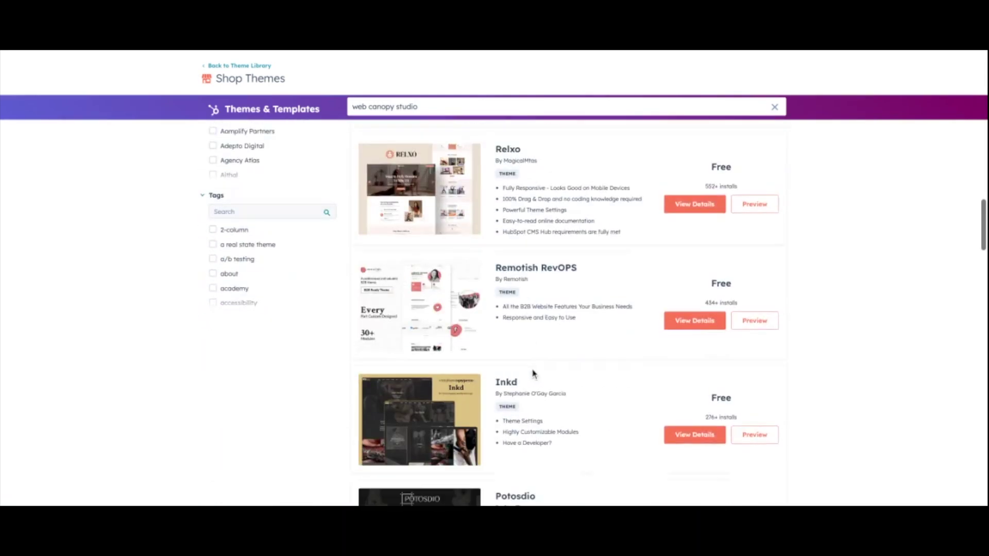
scroll(534, 373, down, 8)
scroll(533, 373, up, 20)
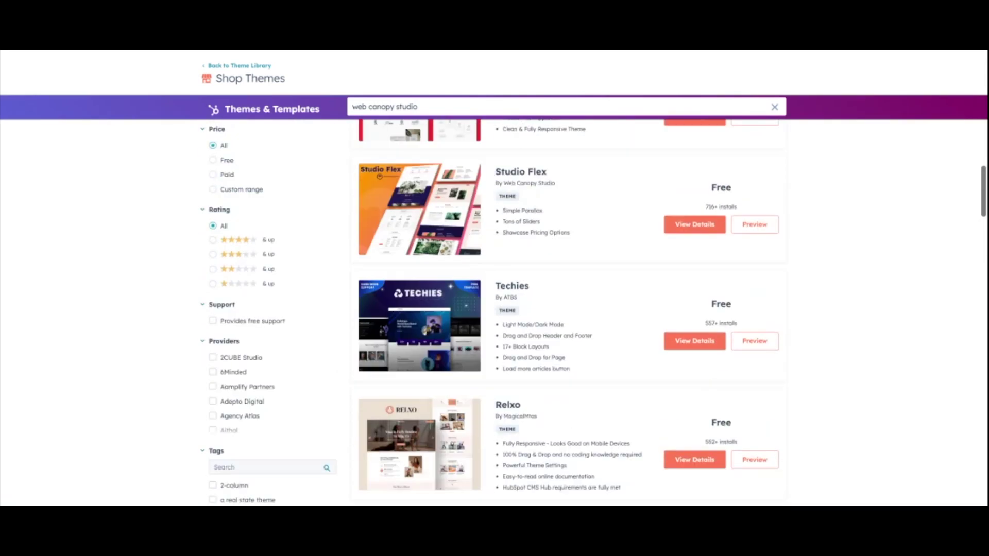
scroll(271, 376, down, 2)
scroll(261, 347, down, 10)
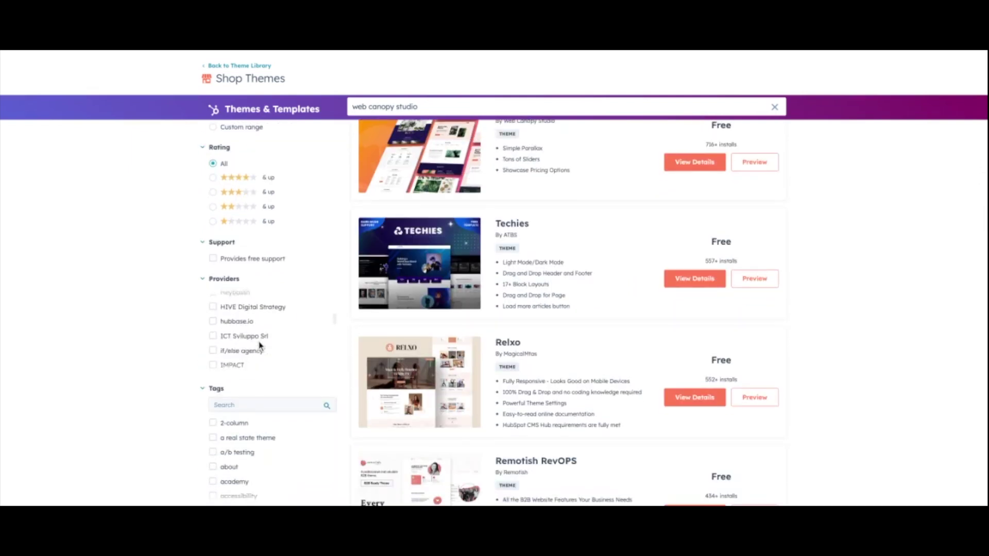
scroll(260, 347, down, 15)
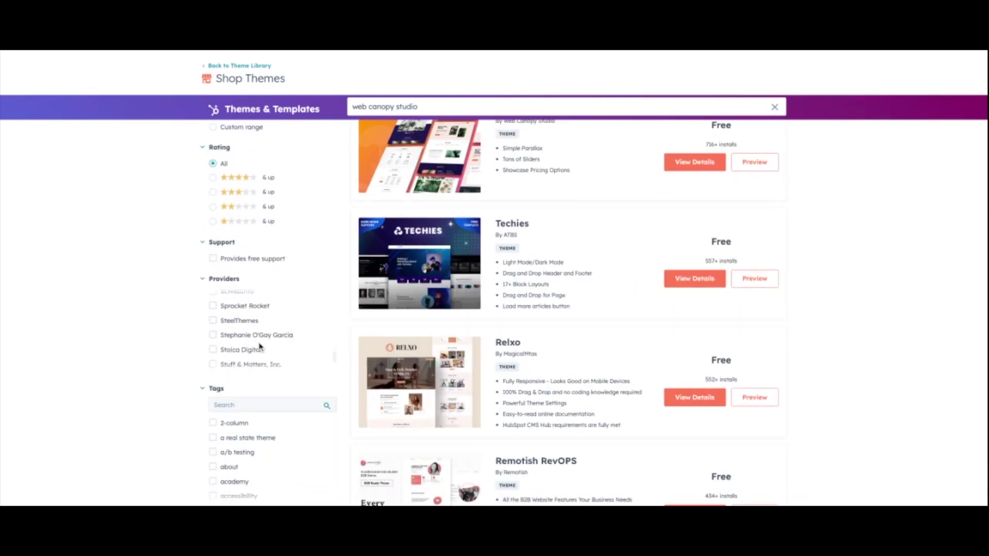
scroll(260, 347, up, 1)
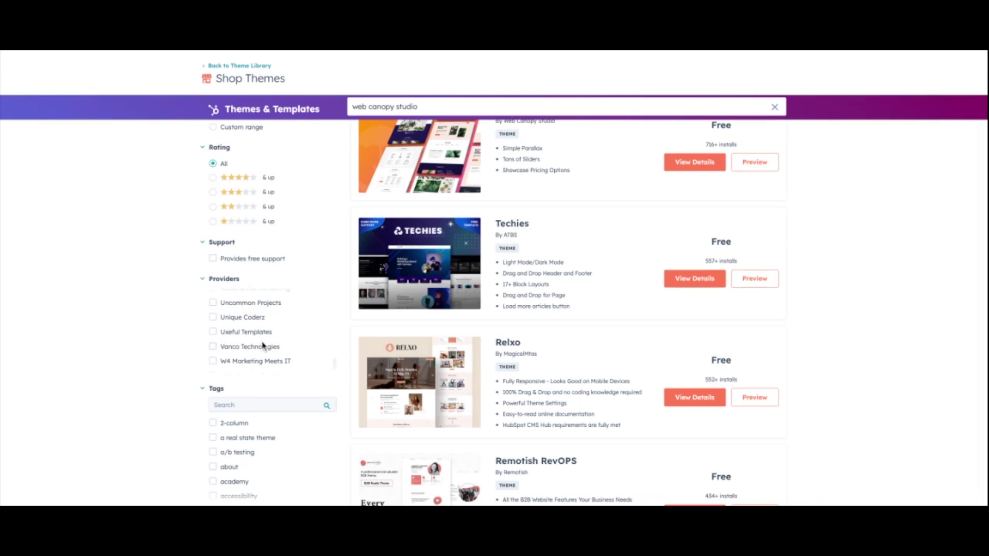
scroll(263, 345, down, 4)
click(266, 322)
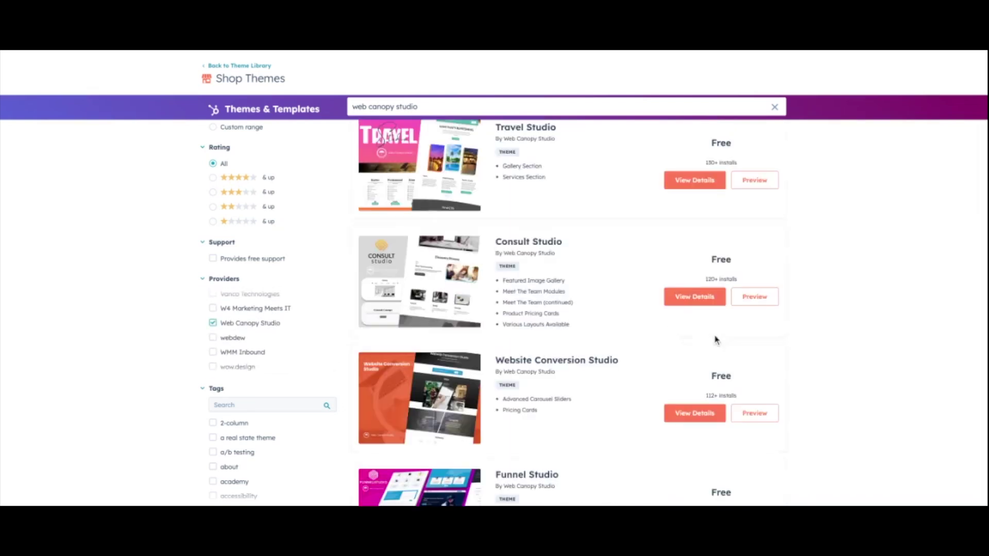
scroll(653, 318, up, 10)
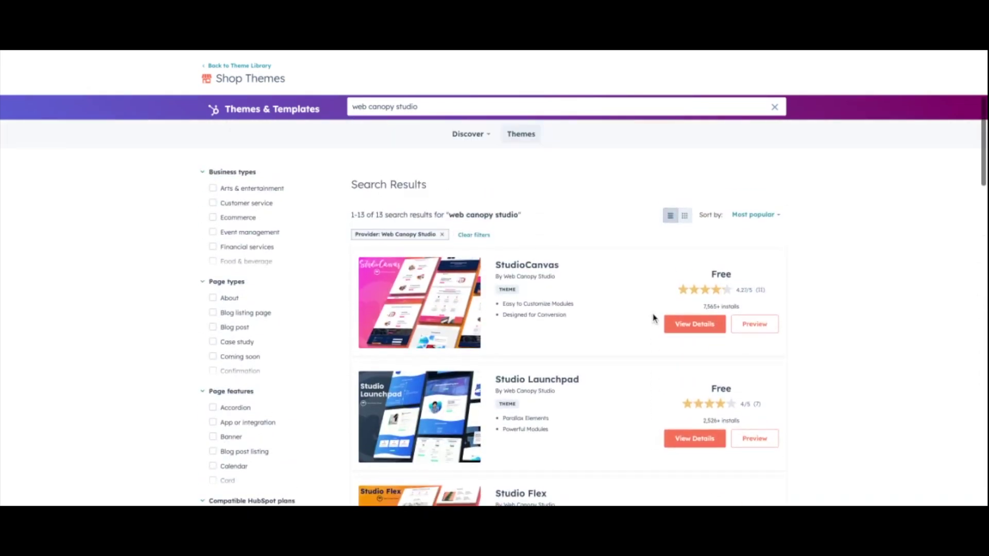
scroll(654, 318, down, 12)
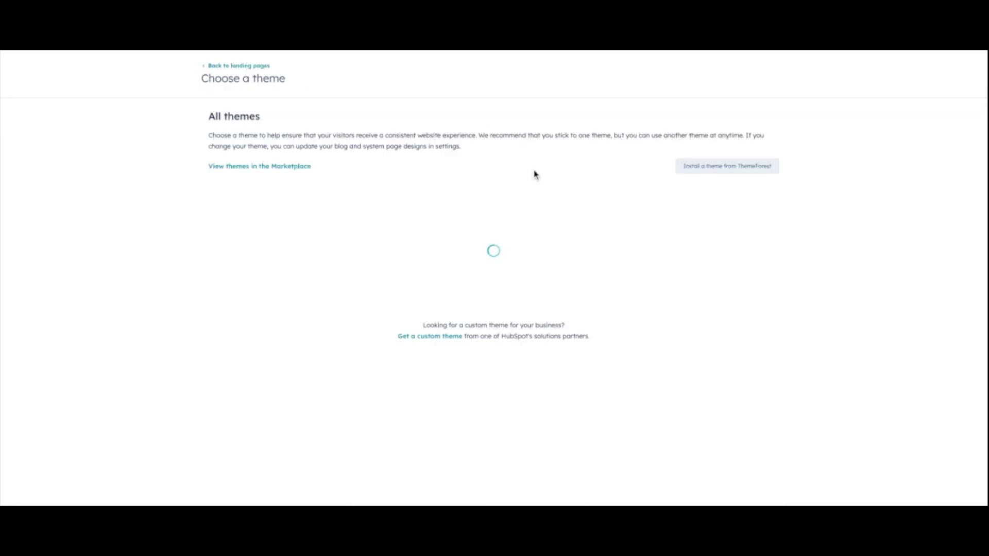
Search the installed themes for StudioCanvas and set it as the active theme.
click(265, 193)
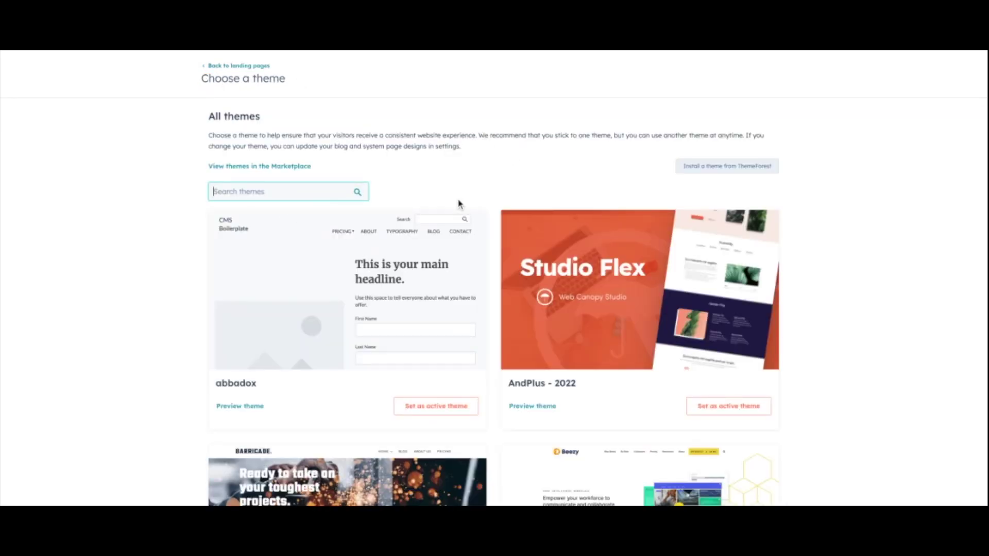
text(stiu)
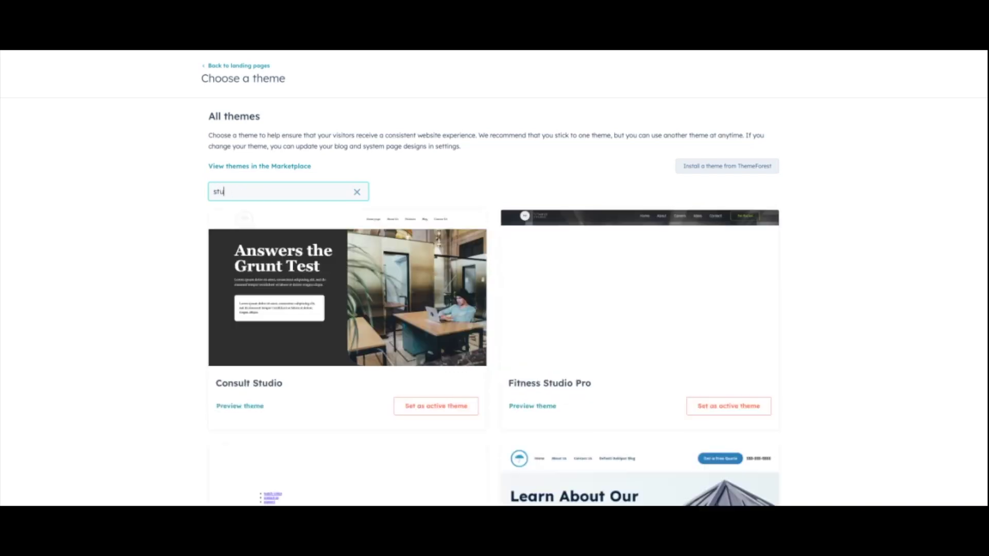
text(dio)
scroll(534, 288, down, 10)
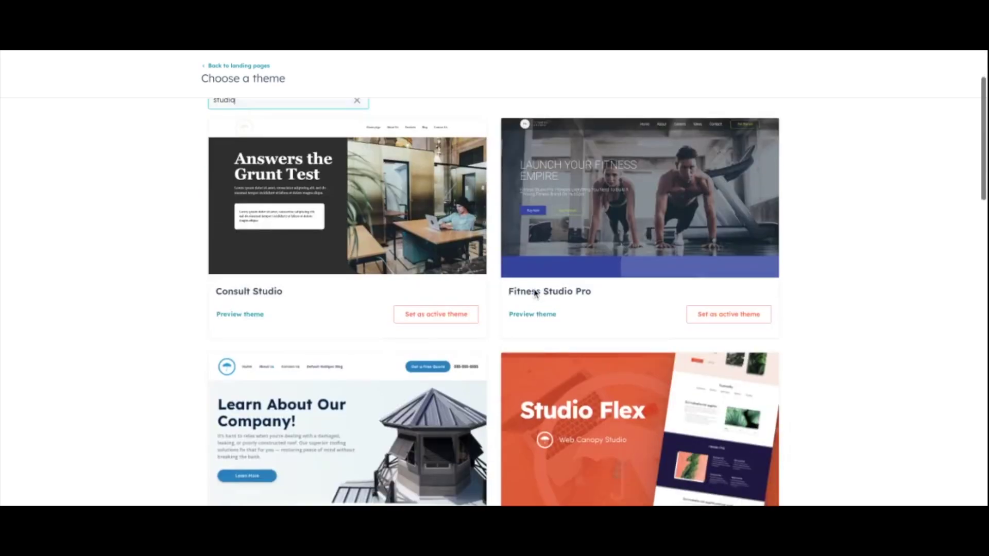
scroll(500, 277, down, 3)
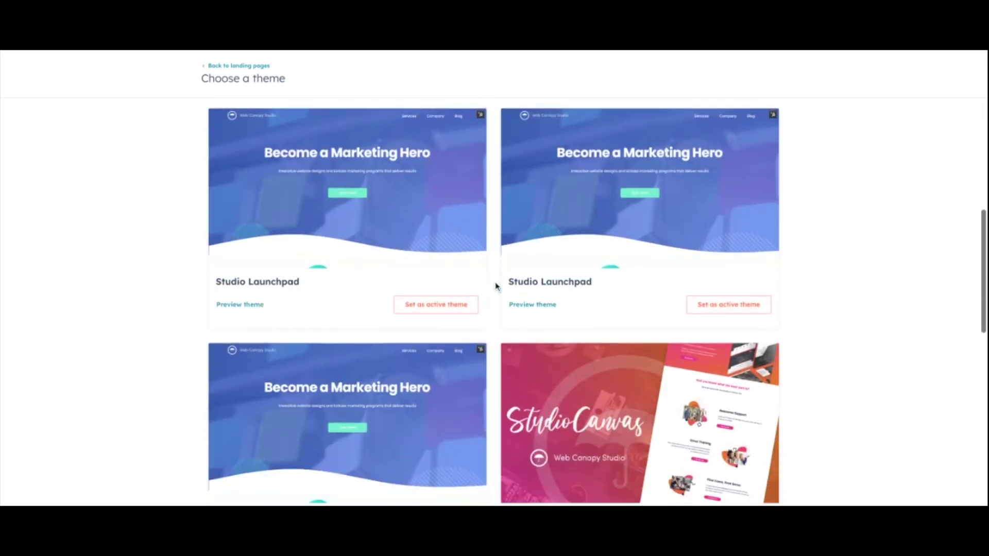
click(740, 449)
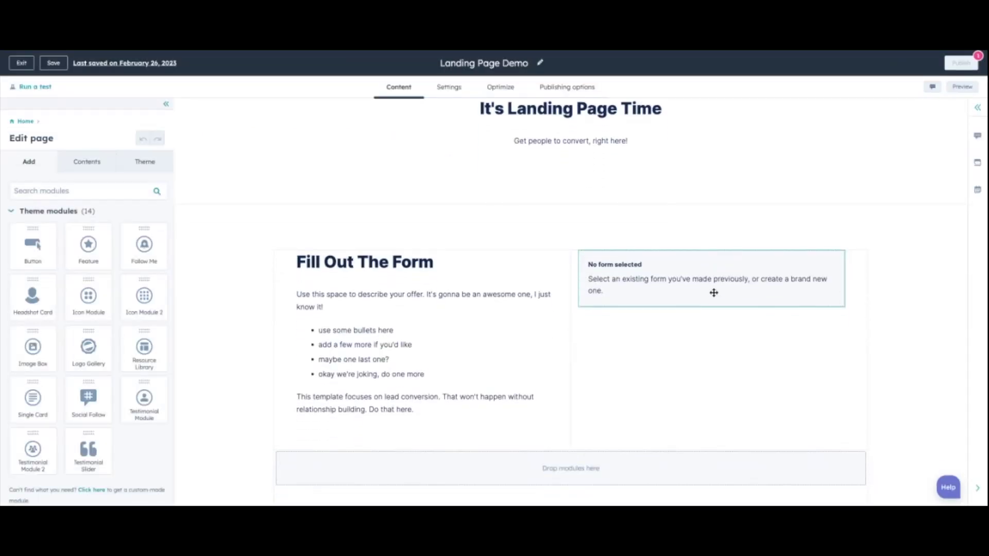
Select the Easily Editable feature card in the page editor.
scroll(713, 291, up, 1)
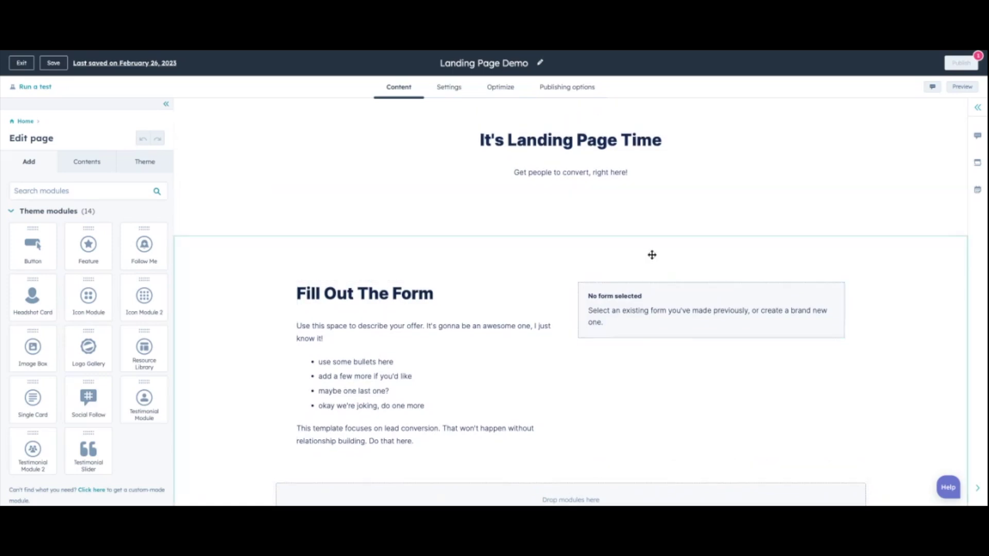
scroll(652, 318, down, 7)
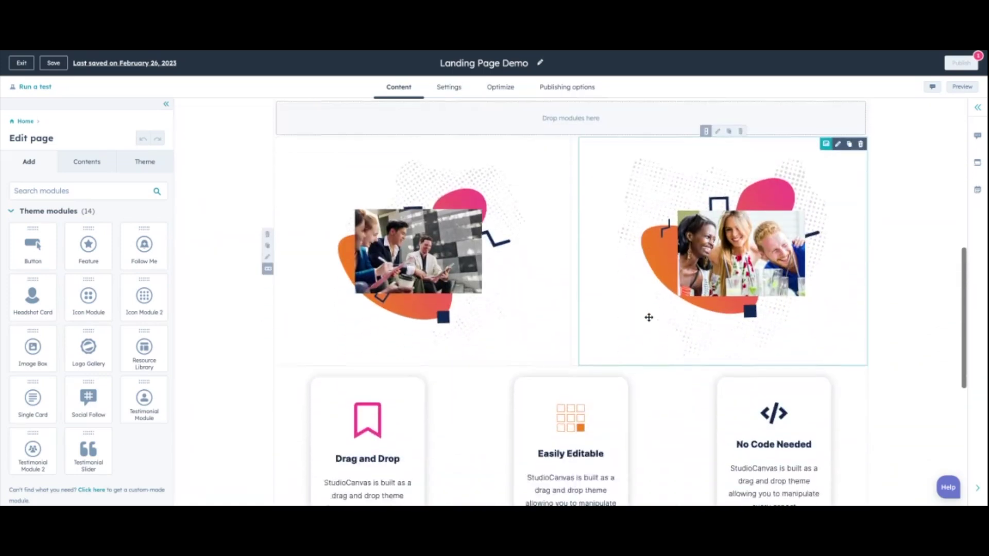
scroll(648, 317, down, 6)
scroll(649, 317, up, 3)
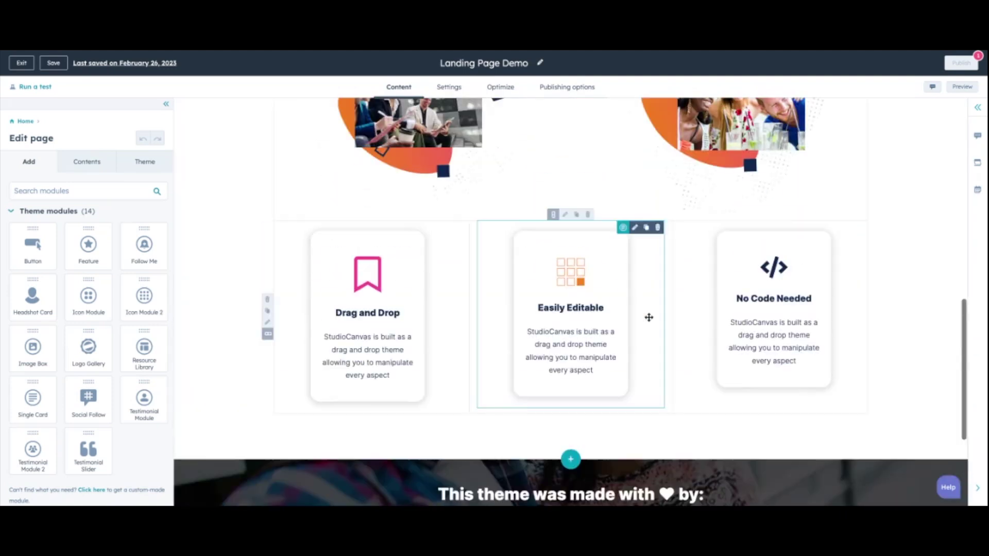
click(608, 288)
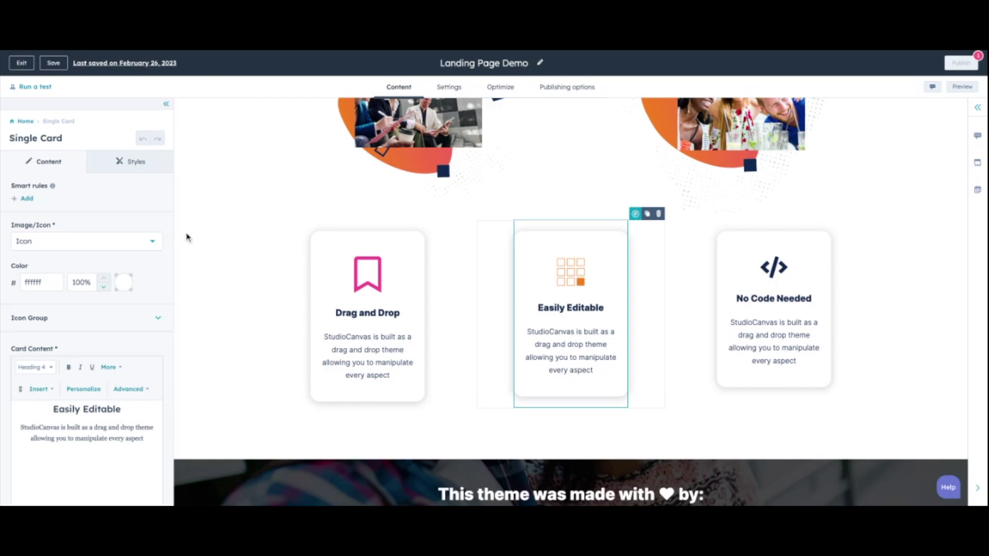
Replace the left image above the feature cards with the blue umbrella image.
scroll(263, 242, up, 2)
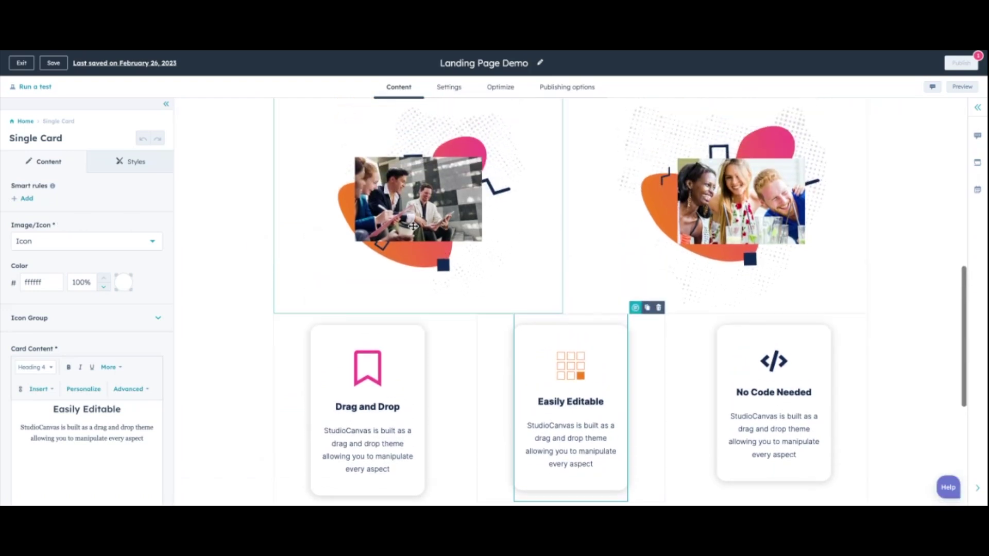
click(451, 209)
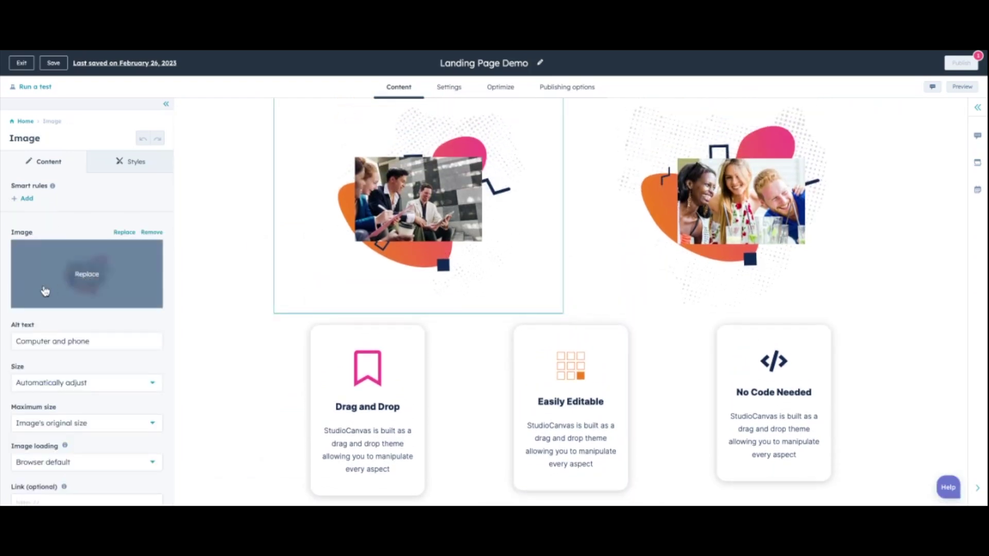
click(55, 276)
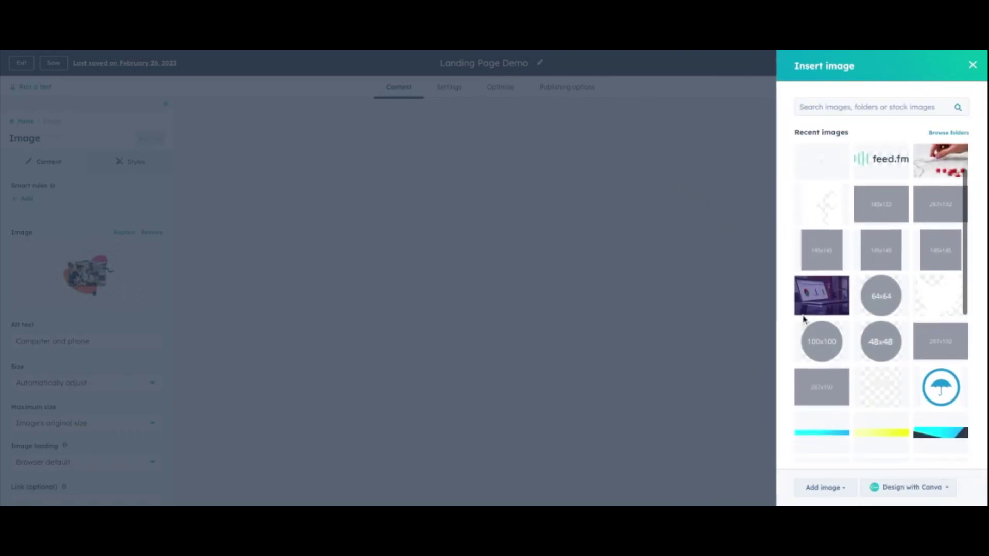
scroll(804, 319, down, 5)
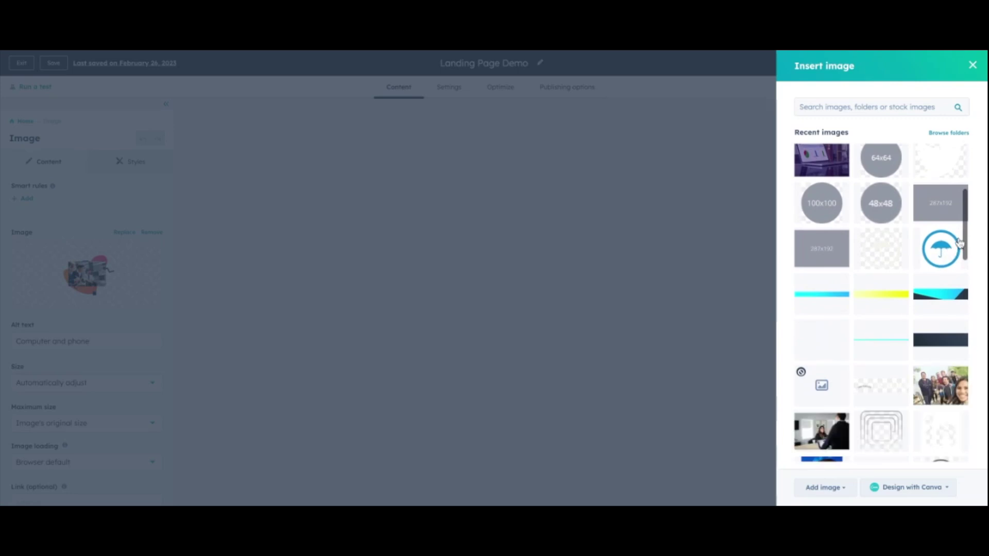
click(942, 245)
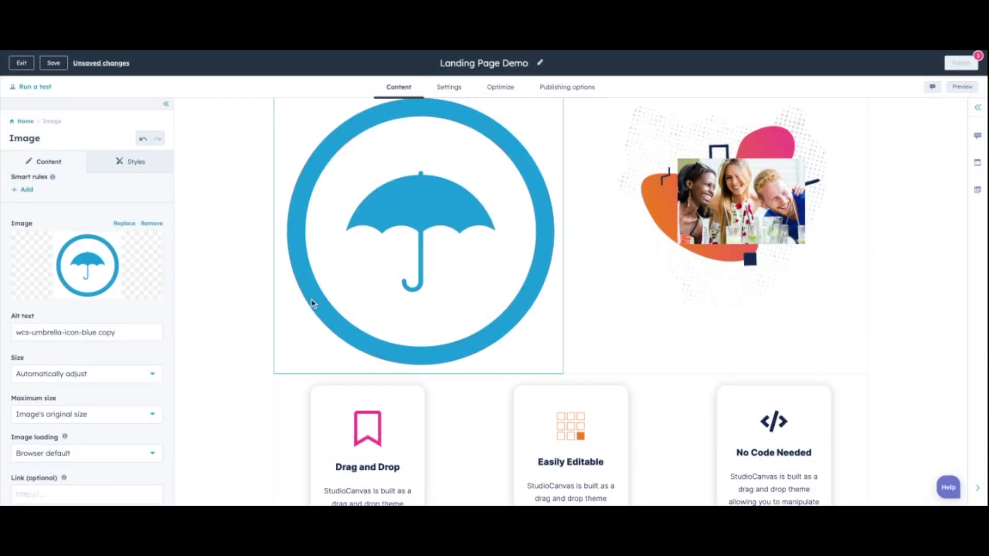
Drag the umbrella image module to a new position on the page.
scroll(486, 286, up, 1)
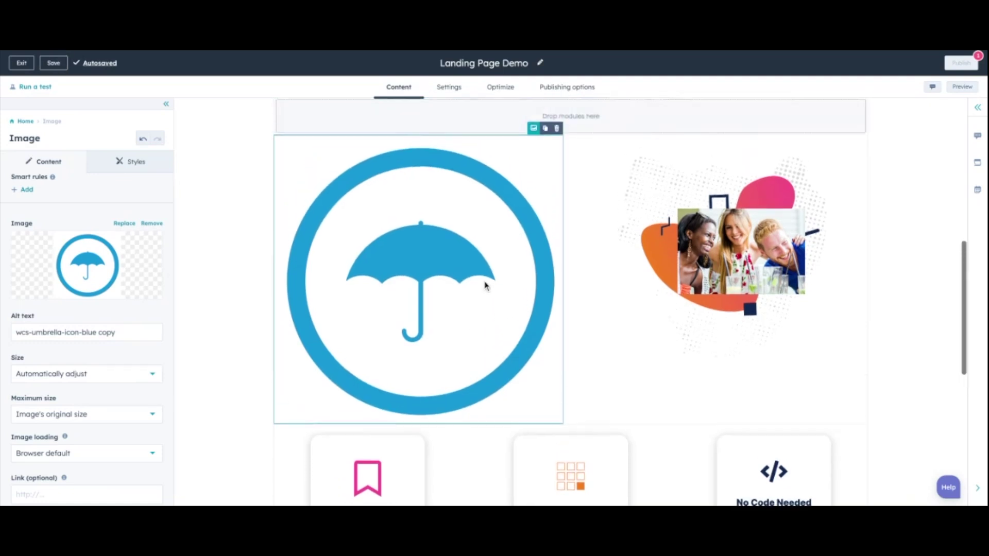
scroll(486, 286, up, 1)
drag(360, 293, 554, 167)
Scroll the page to check the umbrella image sits beneath the Fill Out The Form section.
scroll(552, 236, down, 10)
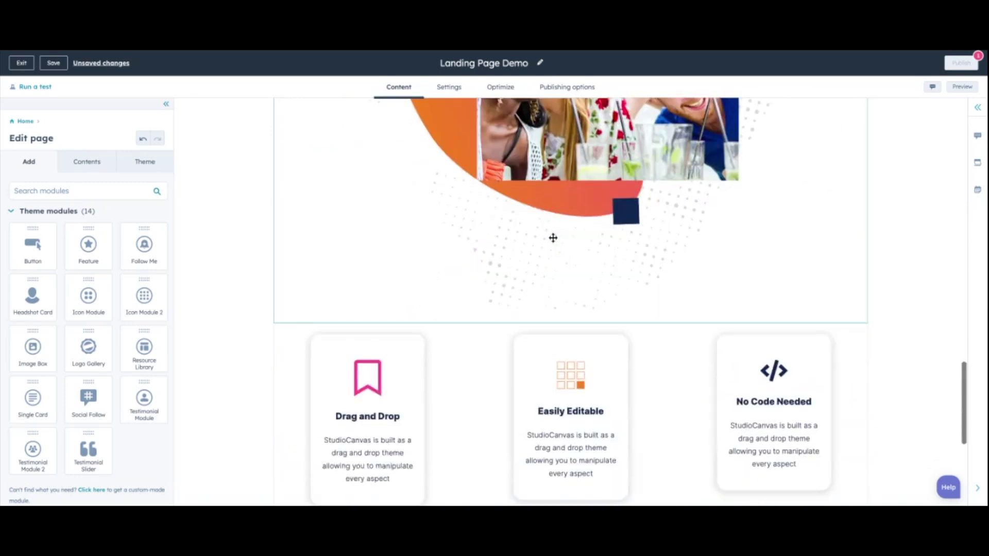
scroll(578, 231, up, 3)
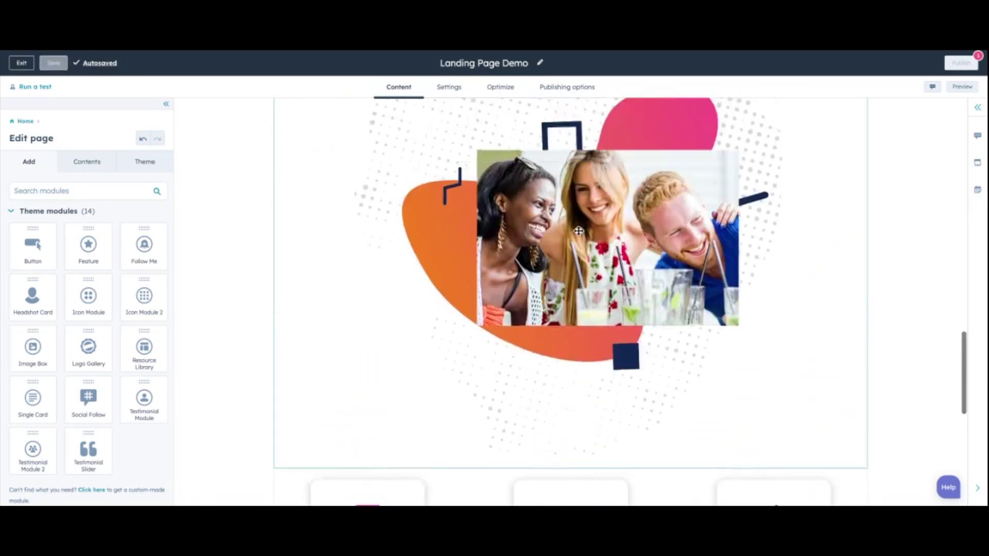
scroll(578, 231, up, 8)
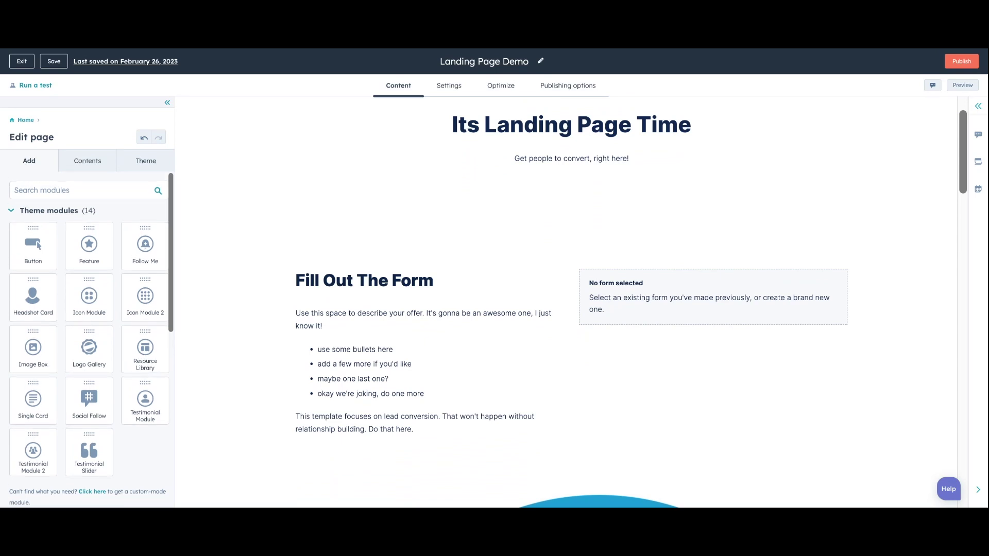
scroll(89, 309, down, 2)
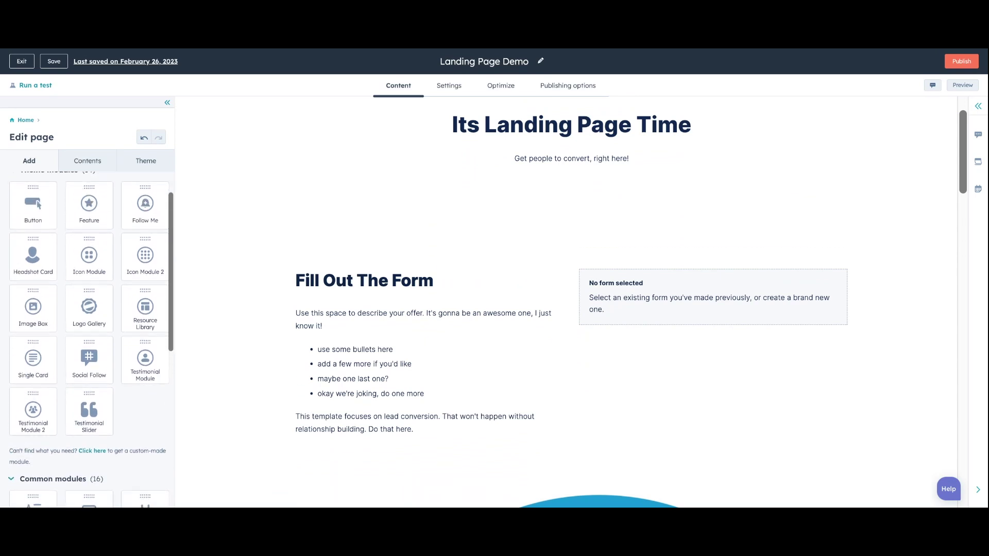
scroll(88, 340, up, 1)
scroll(66, 203, down, 6)
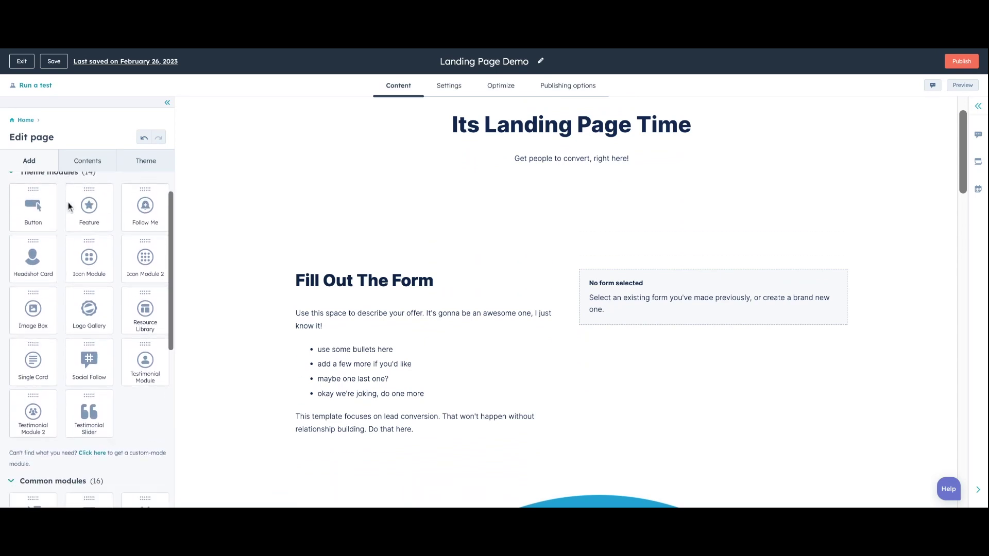
scroll(84, 293, up, 5)
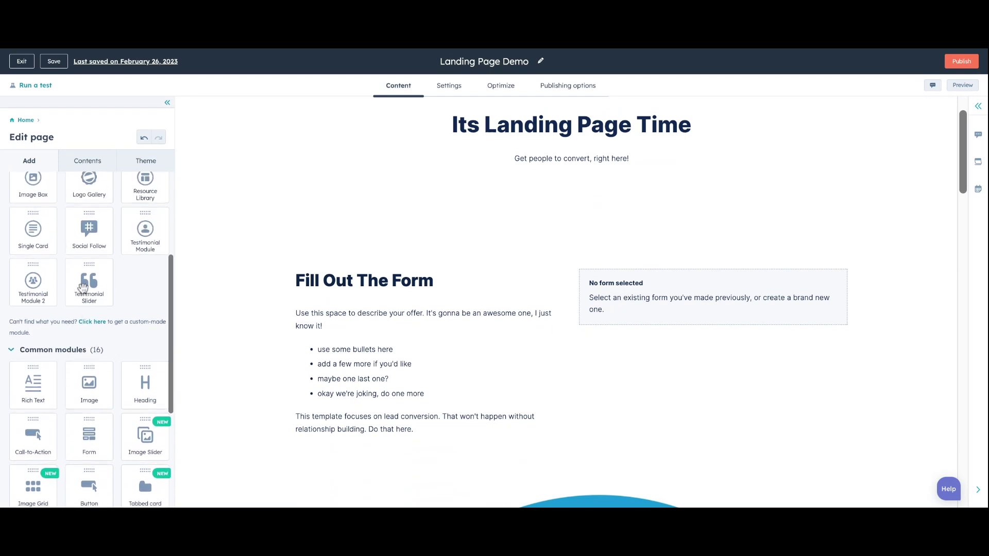
scroll(331, 324, down, 3)
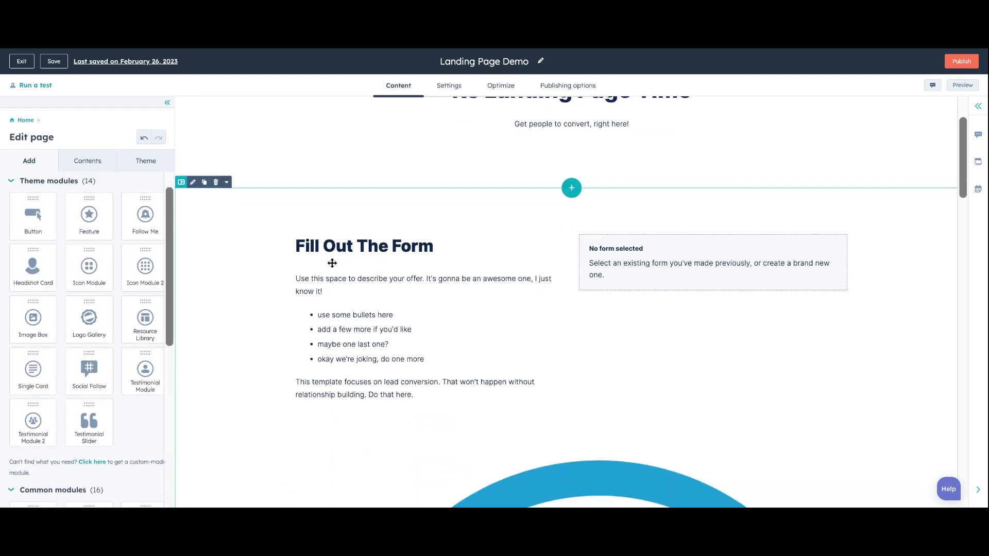
Place a Feature block above the umbrella image and set it to show an icon.
scroll(329, 264, down, 4)
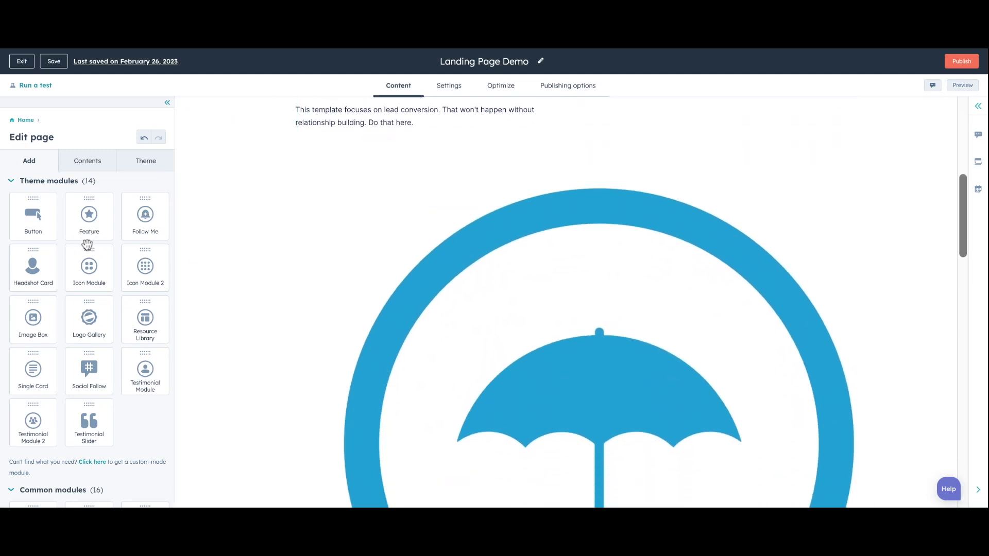
drag(89, 230, 372, 194)
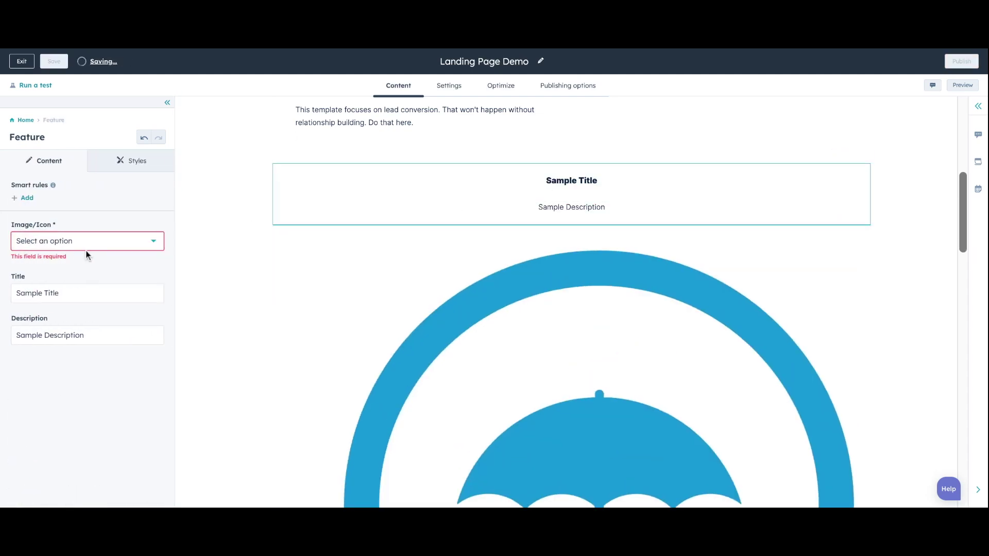
click(114, 244)
click(79, 296)
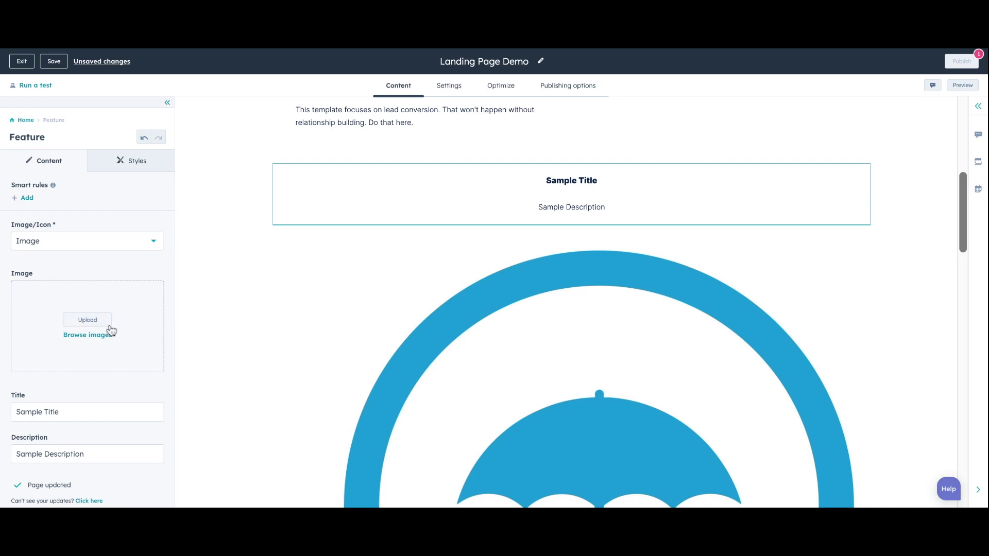
click(112, 242)
click(88, 309)
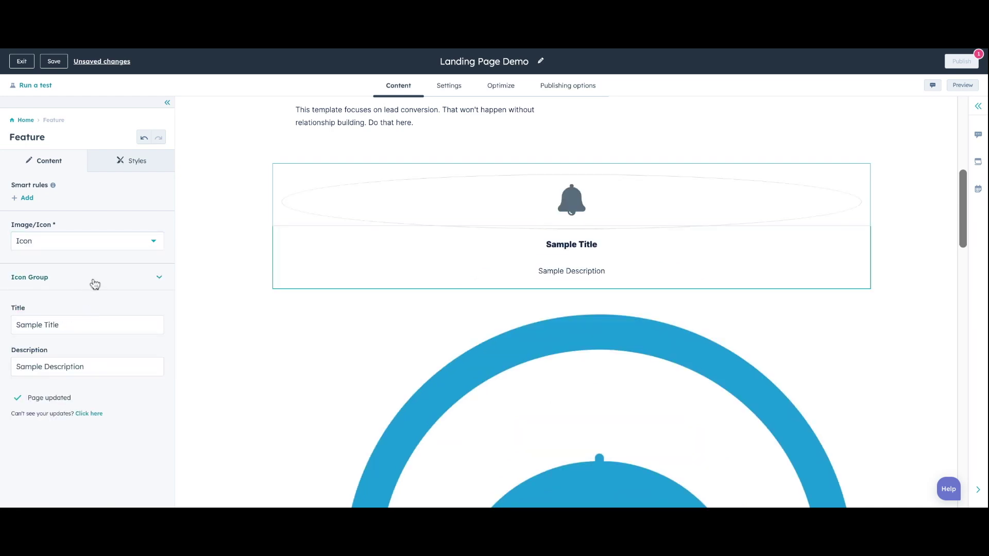
click(121, 277)
Review the feature's Sample Title and Sample Description text fields.
scroll(139, 386, down, 2)
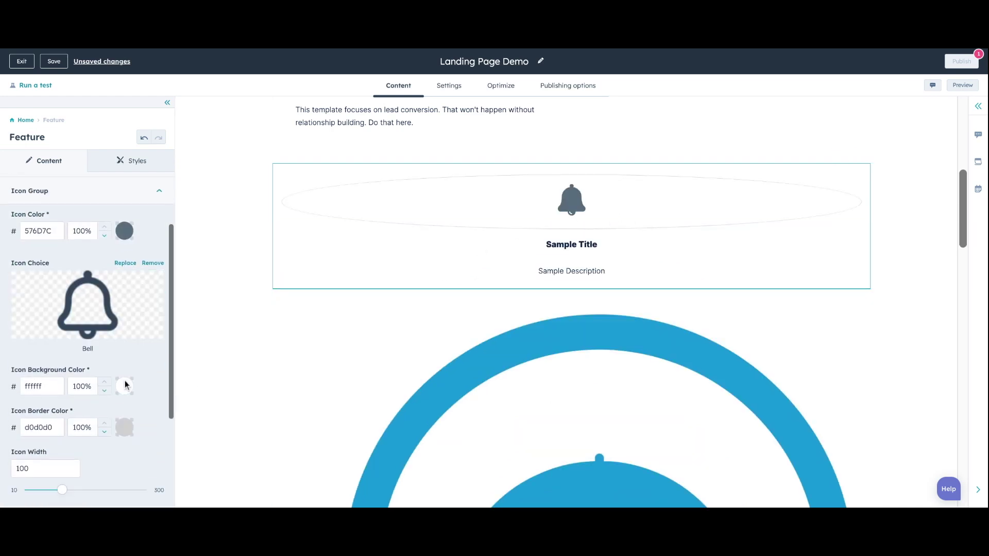
scroll(82, 381, down, 3)
click(82, 395)
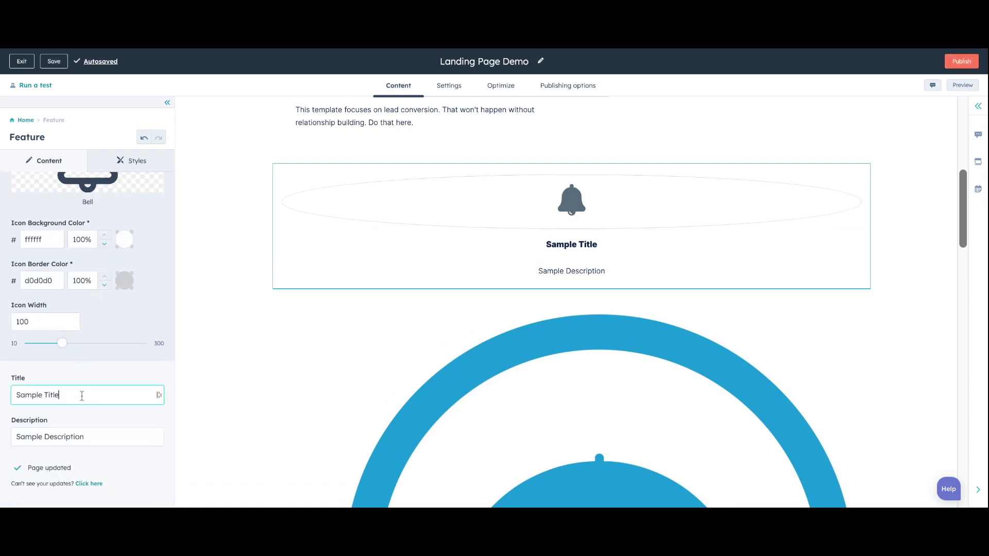
triple_click(82, 395)
triple_click(111, 441)
scroll(77, 350, up, 5)
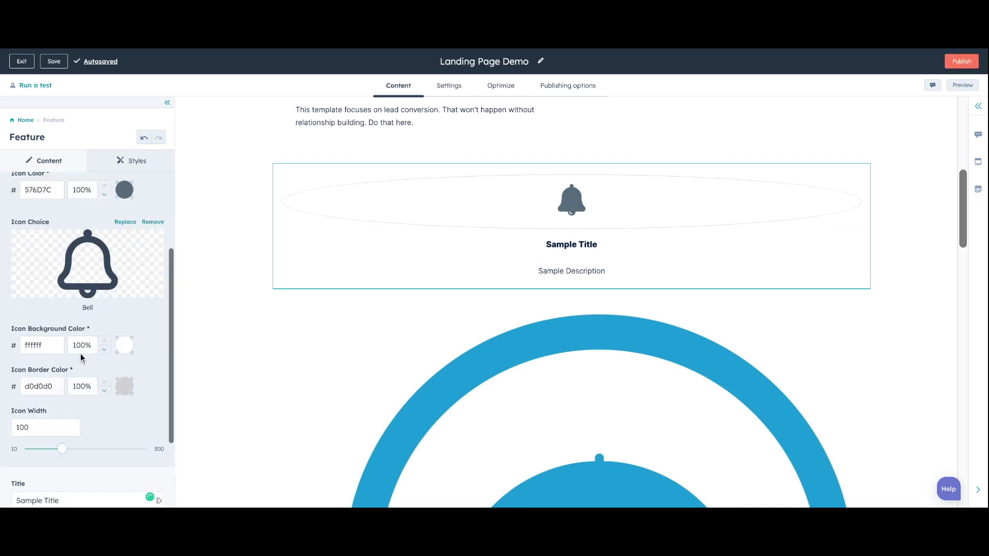
click(25, 120)
Clone the bell Feature block twice to make a row of three cards.
click(630, 228)
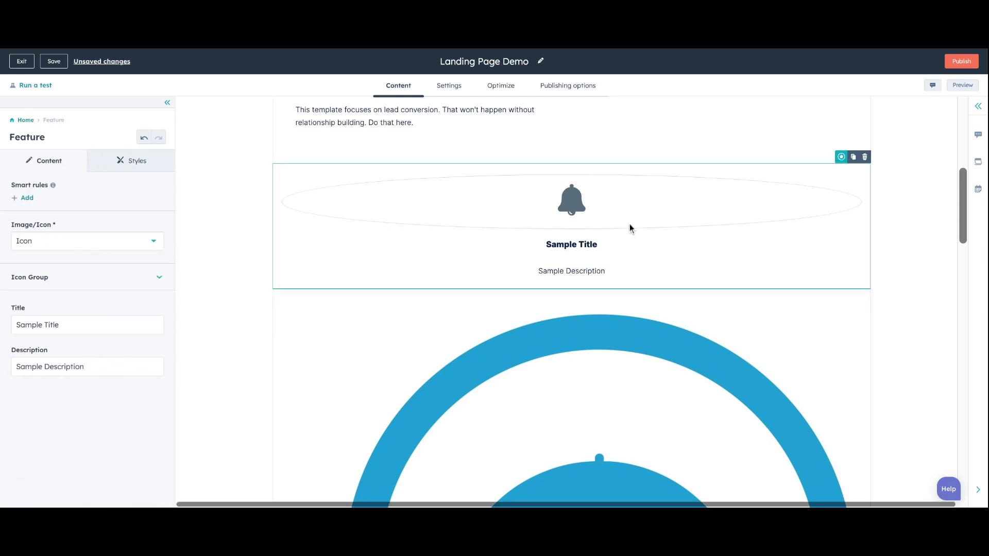
click(854, 157)
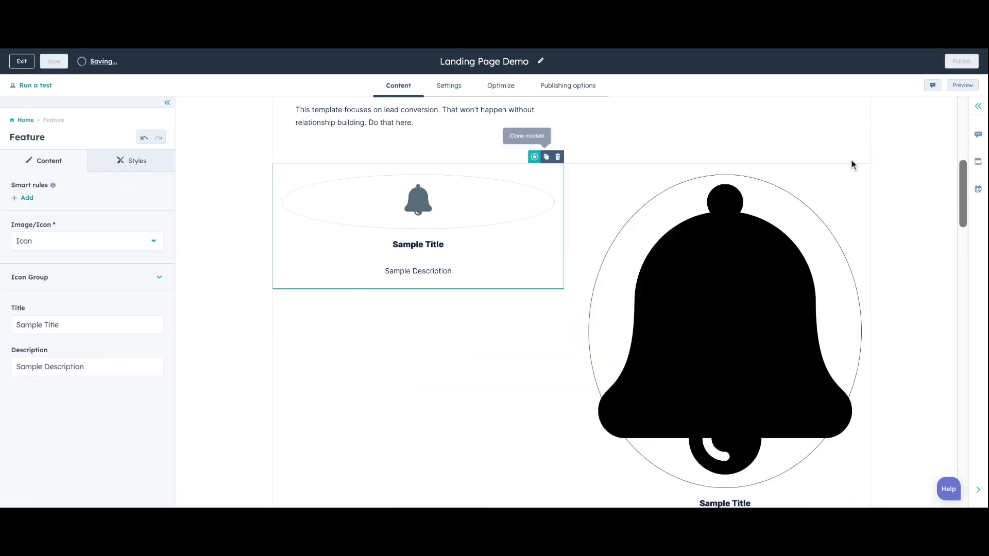
scroll(570, 229, up, 1)
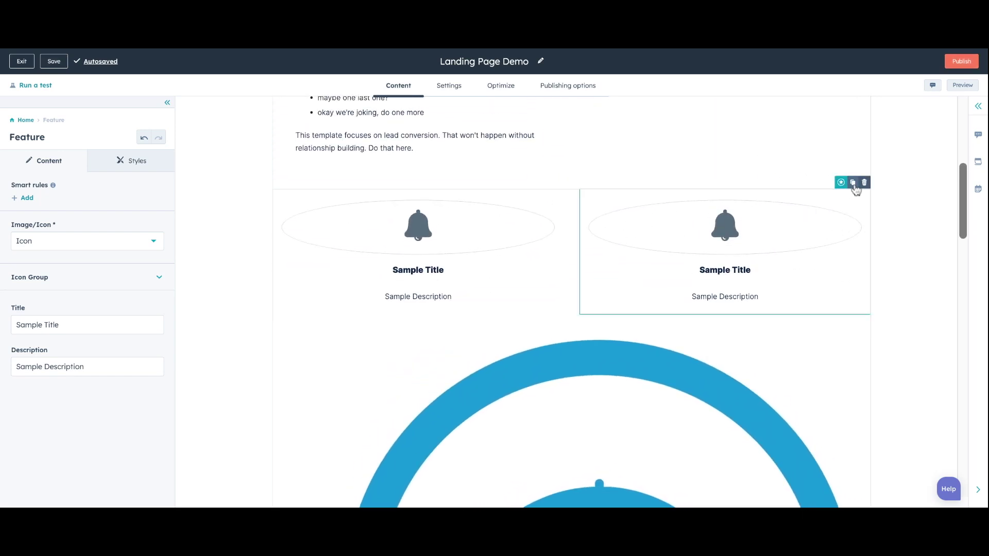
click(853, 182)
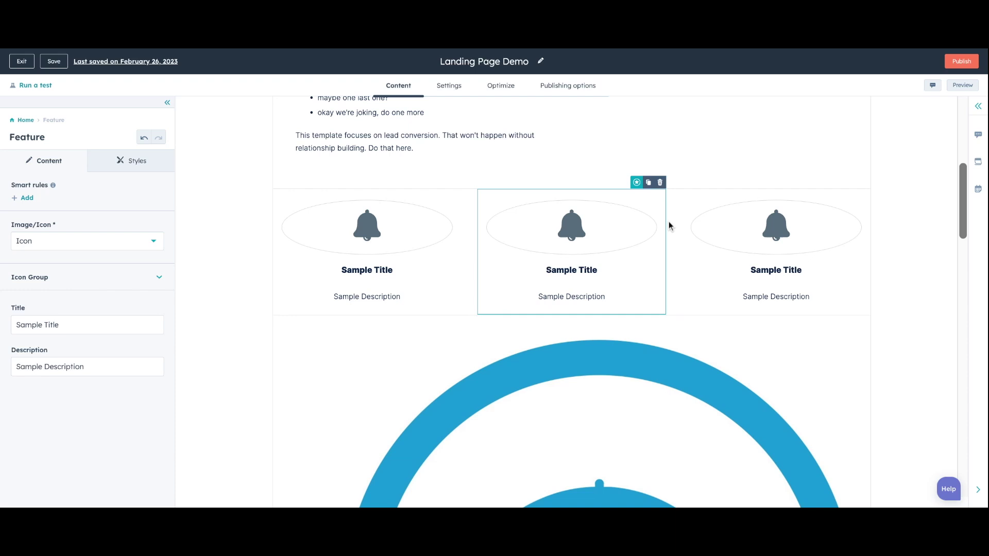
Add a Headshot Card module below the three Feature cards.
click(26, 121)
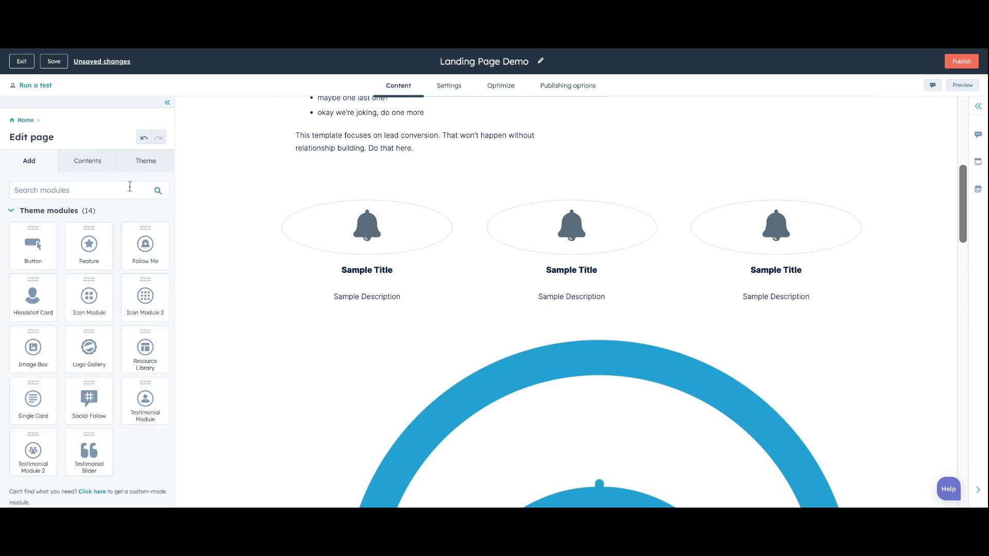
scroll(128, 258, down, 1)
scroll(210, 275, down, 1)
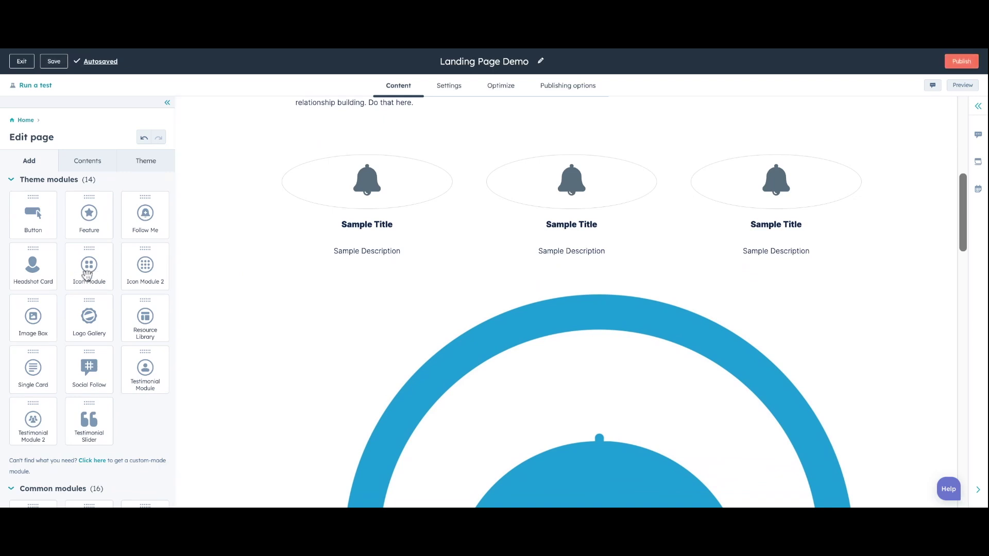
drag(45, 275, 528, 262)
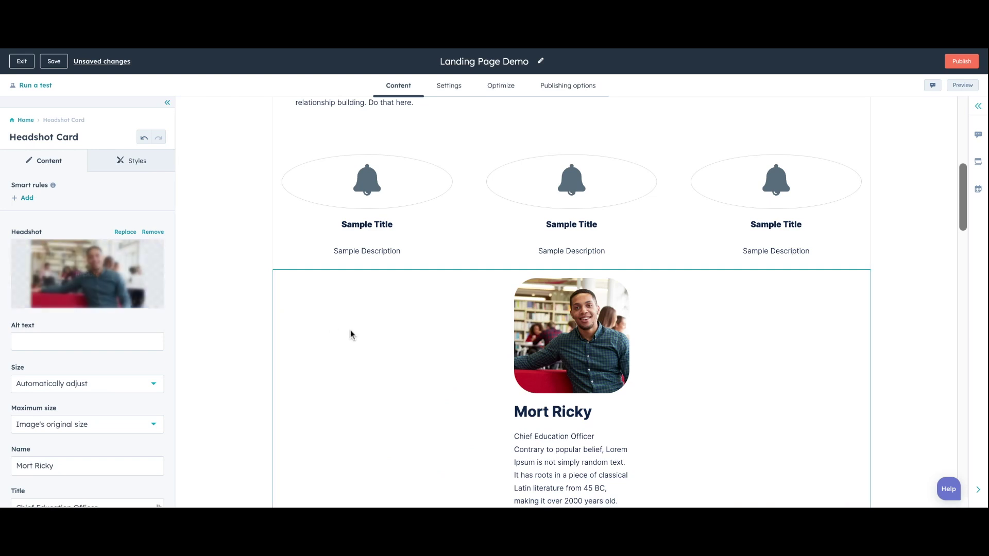
scroll(350, 334, down, 2)
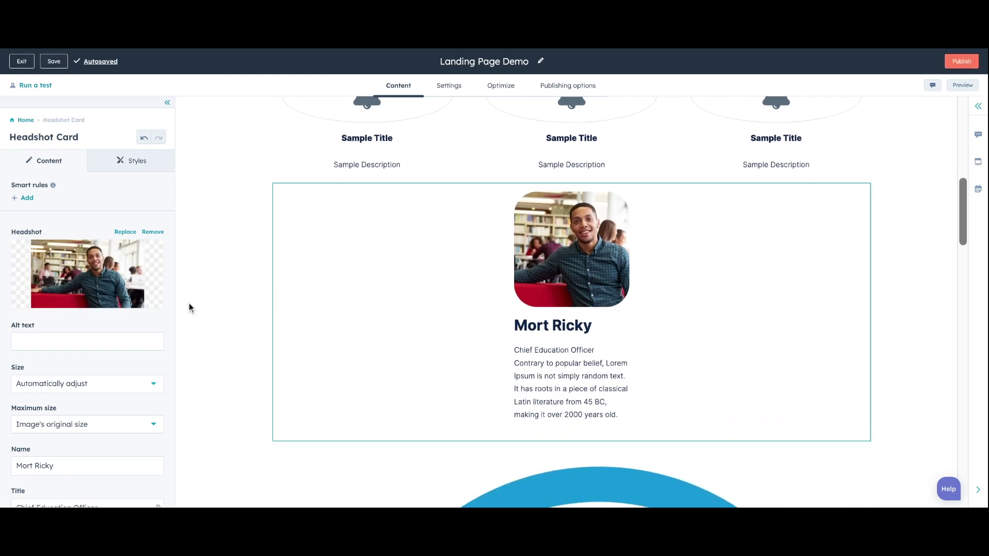
scroll(62, 327, down, 4)
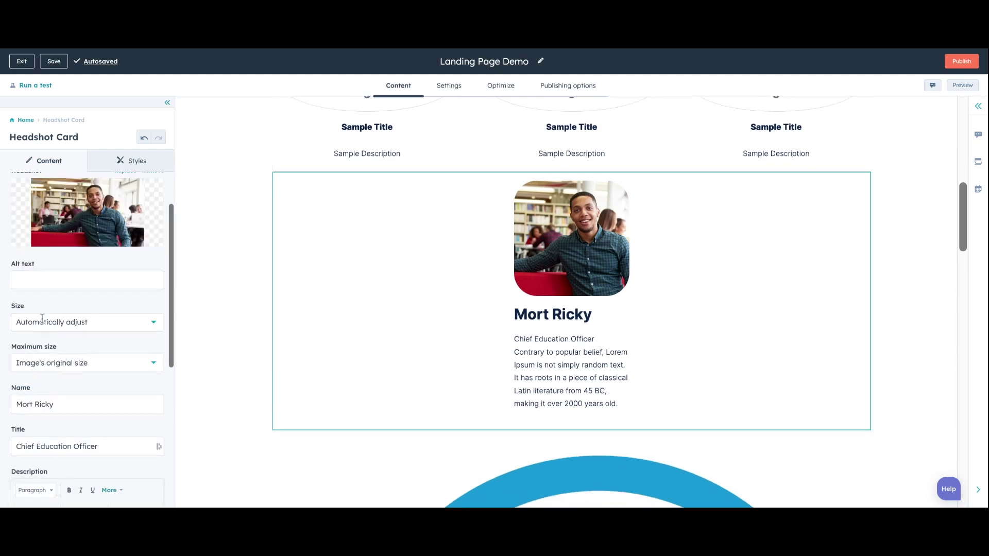
scroll(49, 317, down, 2)
Return to the page-level list of modules to add.
click(24, 120)
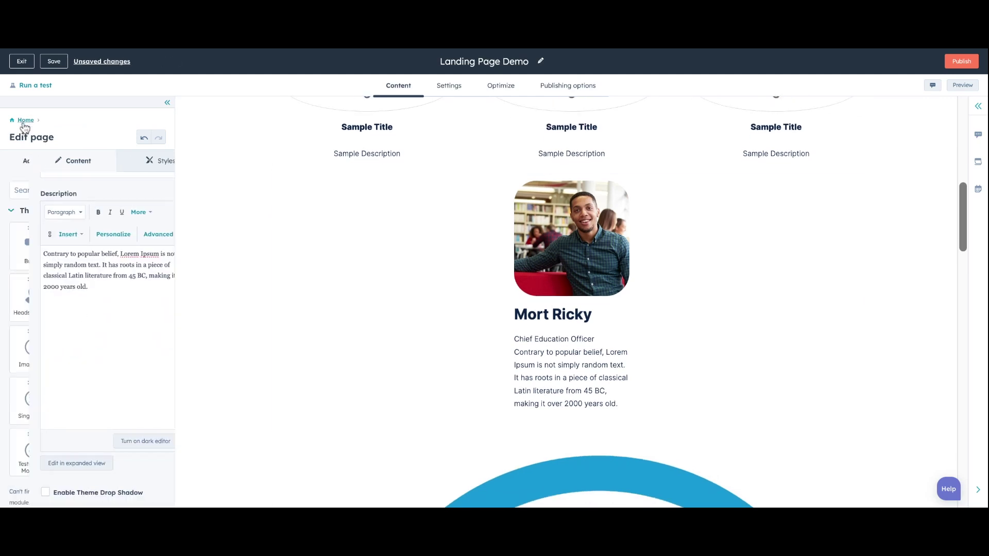
scroll(96, 251, down, 1)
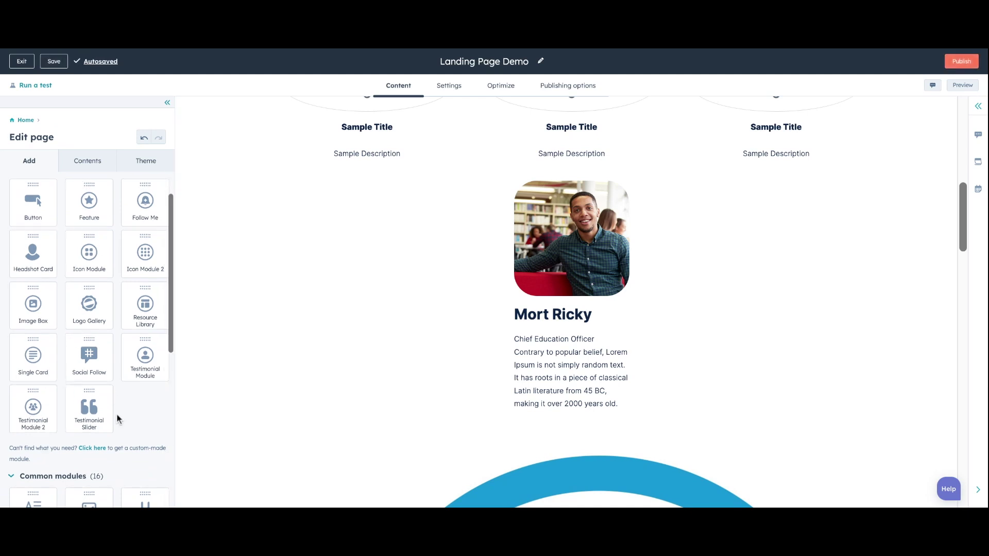
scroll(115, 401, up, 1)
scroll(110, 382, up, 1)
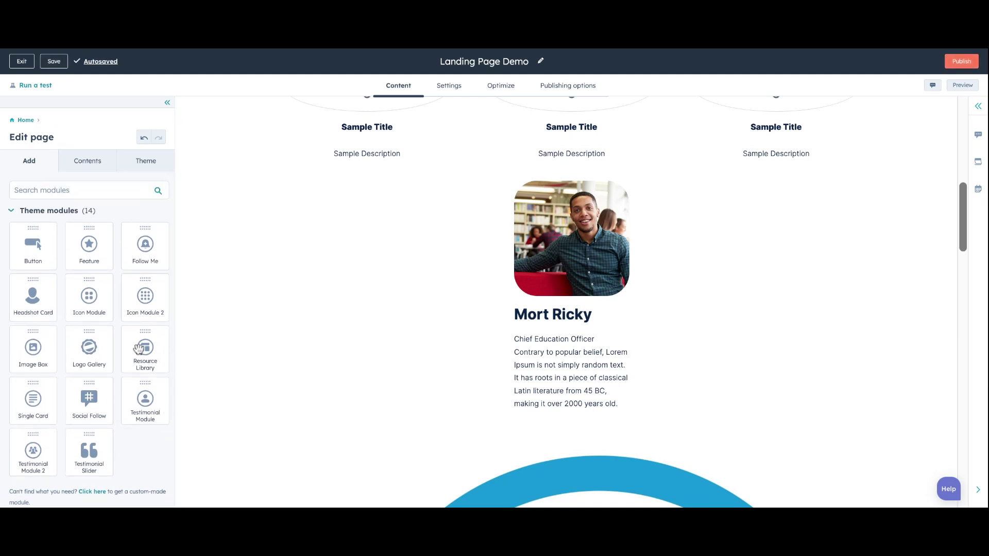
Place a photo Image Box below the profile and rearrange the modules in that row.
drag(35, 349, 652, 409)
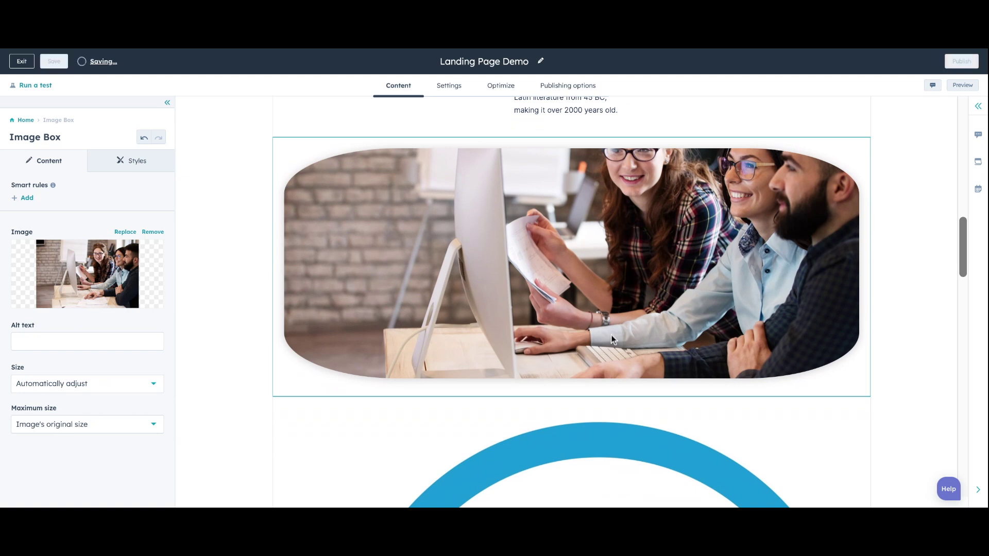
scroll(572, 418, down, 3)
scroll(435, 345, up, 1)
drag(393, 375, 832, 222)
drag(734, 235, 854, 242)
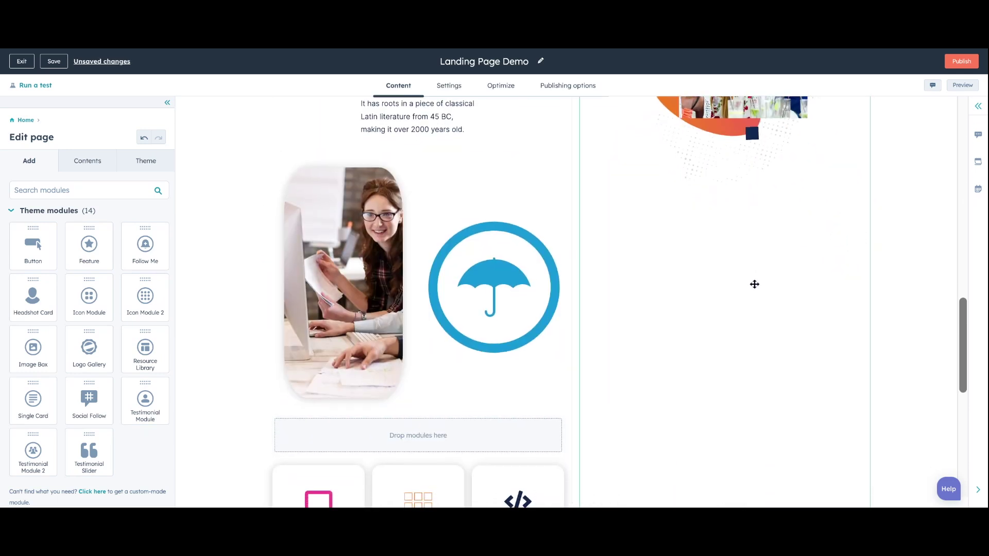
drag(753, 283, 750, 220)
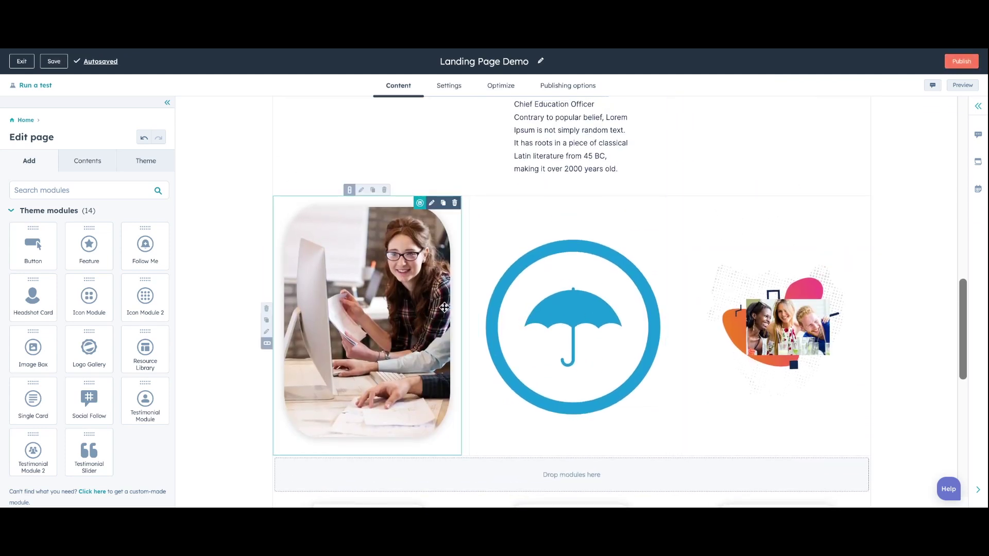
Duplicate the photo into the next column and delete the umbrella and illustration modules.
click(443, 204)
drag(443, 203, 485, 269)
click(665, 191)
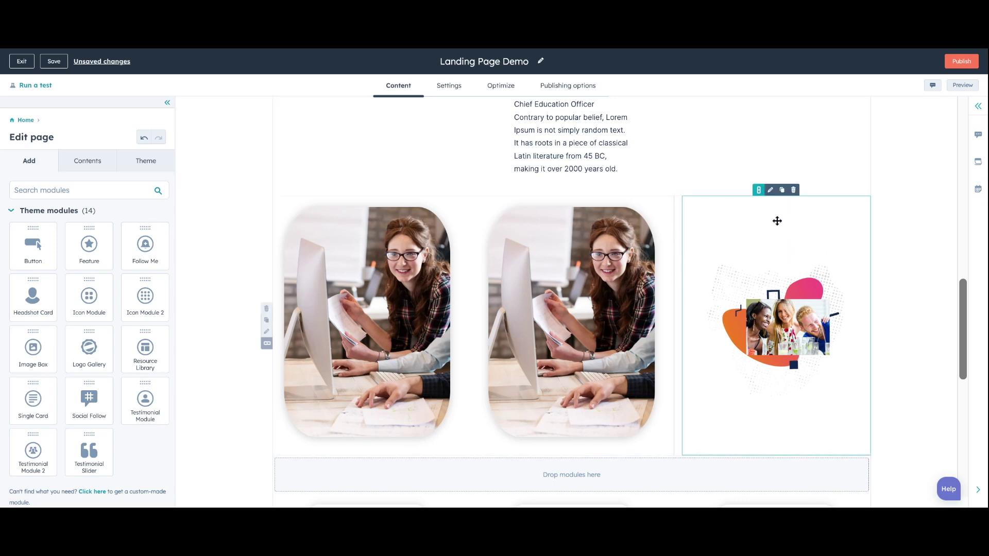
click(793, 190)
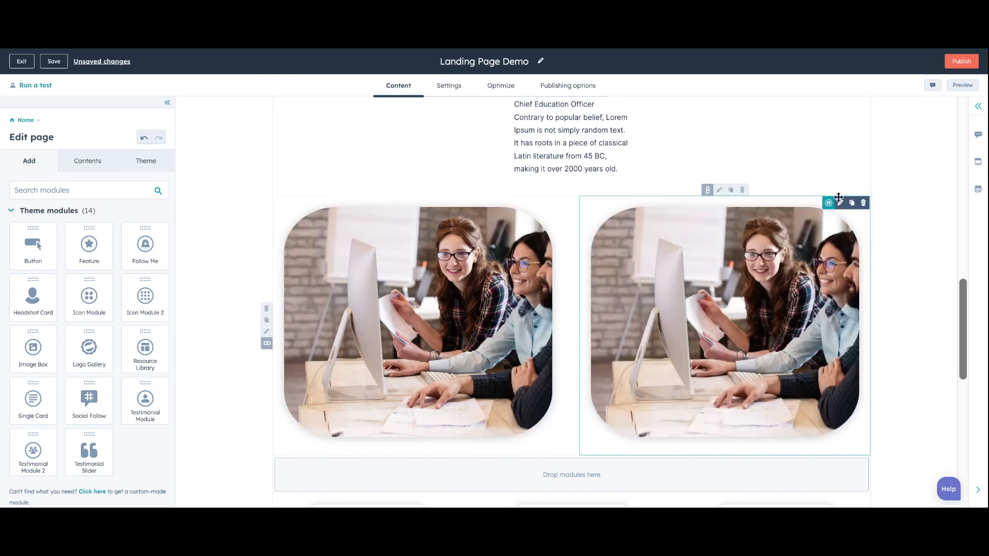
scroll(222, 340, down, 4)
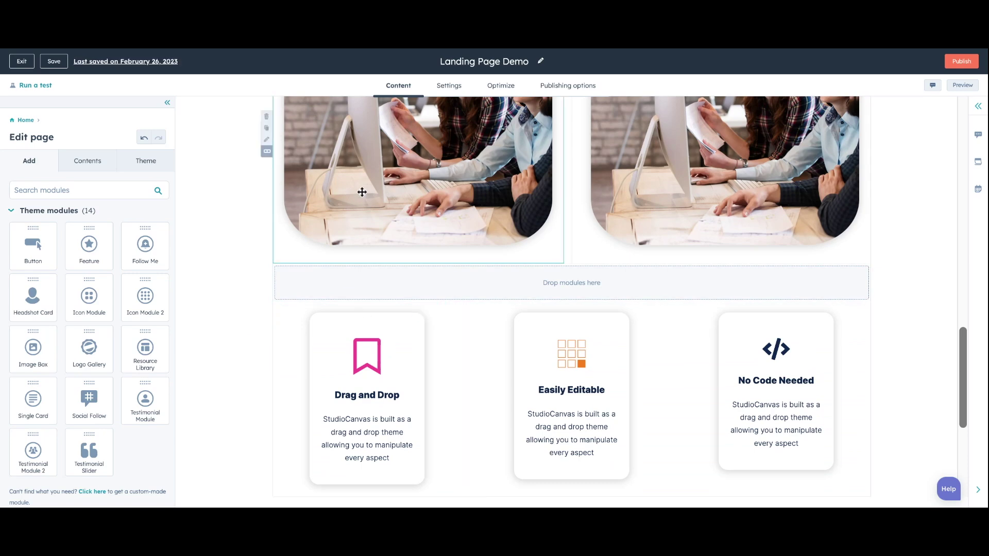
scroll(335, 201, up, 1)
click(308, 208)
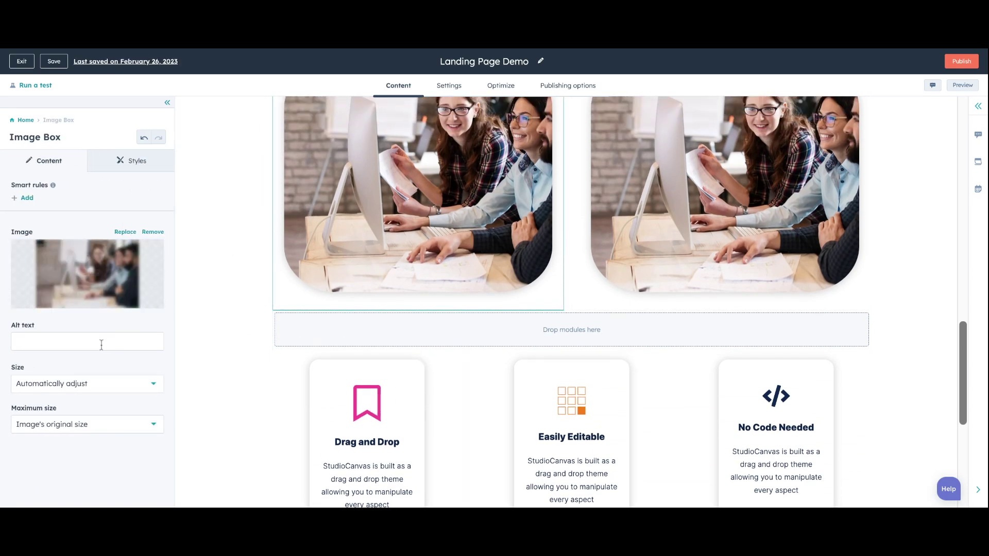
scroll(396, 266, up, 10)
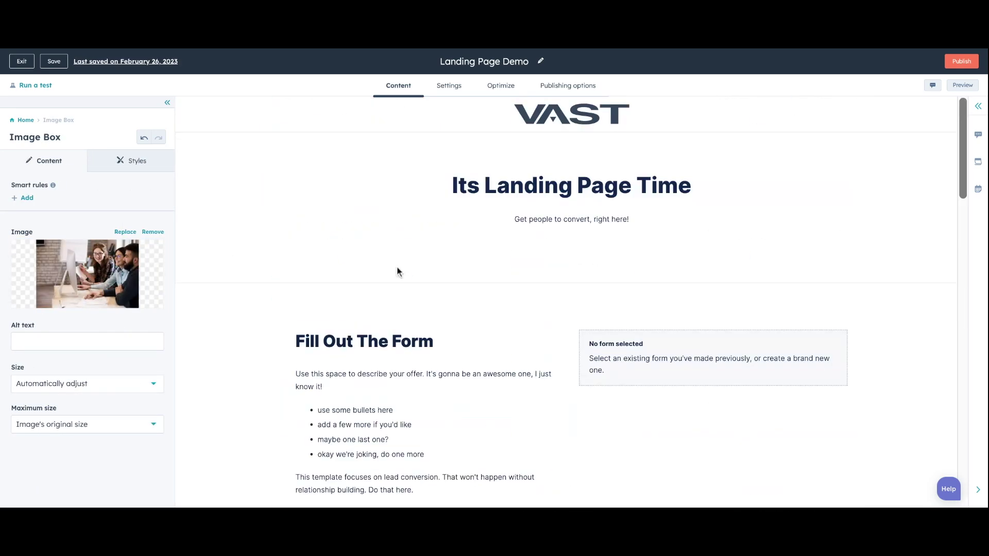
Attach the existing Webinar test form to the page's empty form block.
scroll(396, 266, down, 4)
scroll(397, 268, up, 2)
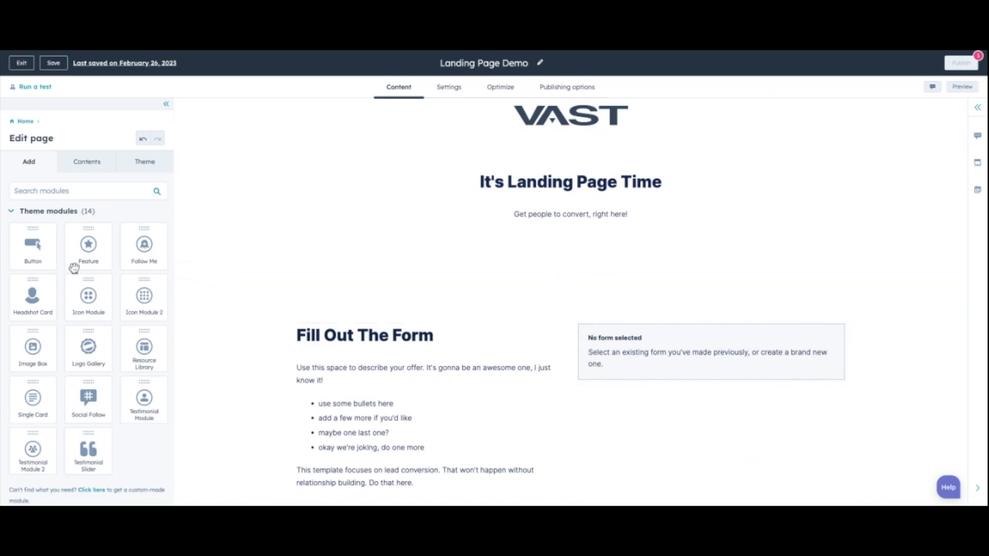
click(598, 353)
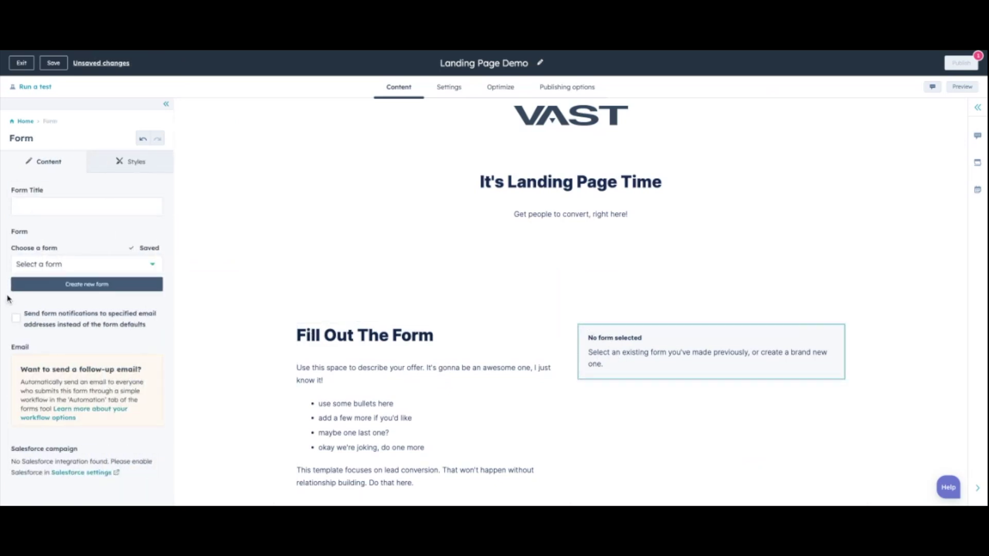
click(61, 264)
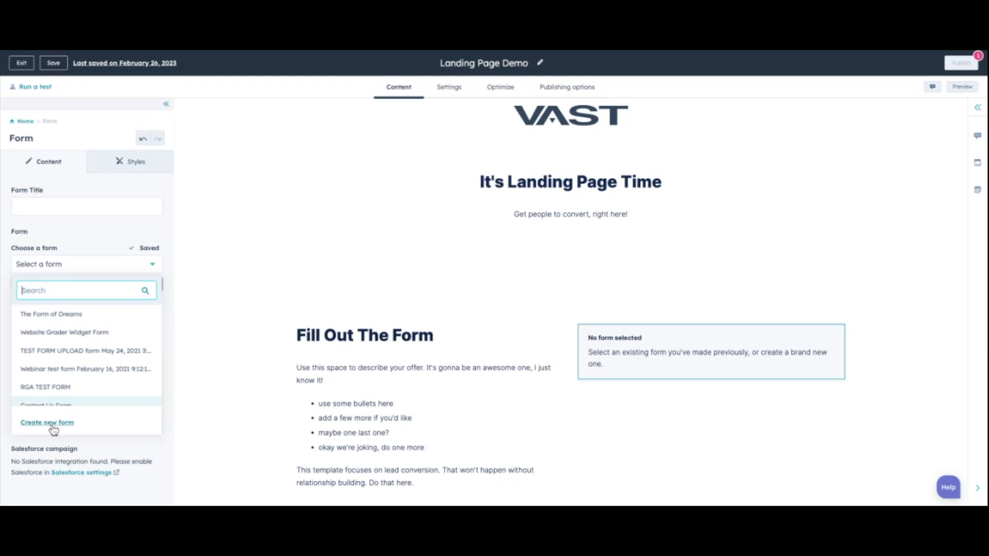
click(65, 369)
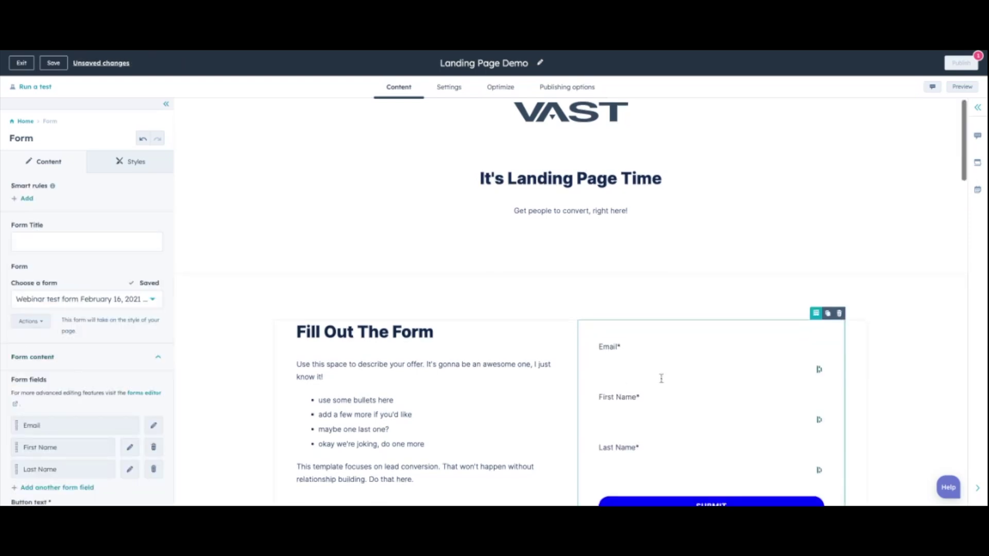
Add the Phone Number property to the form by searching 'phon', bringing up the shared-form notice.
scroll(65, 371, down, 3)
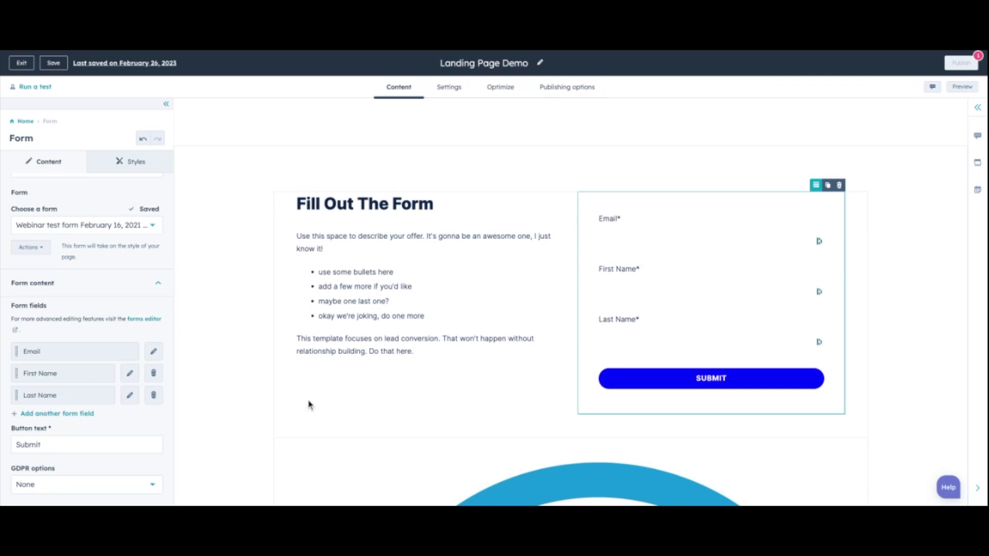
scroll(31, 412, up, 1)
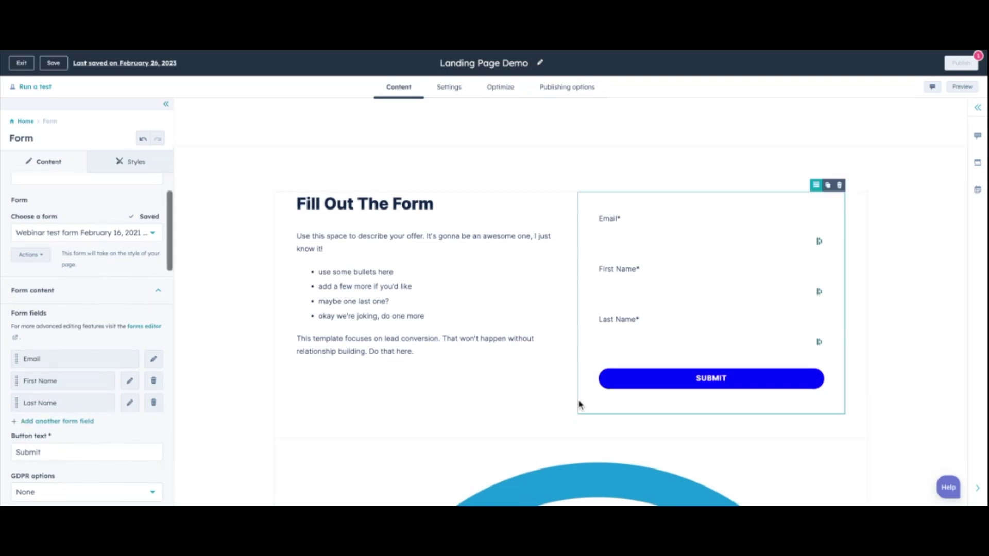
click(63, 424)
click(77, 425)
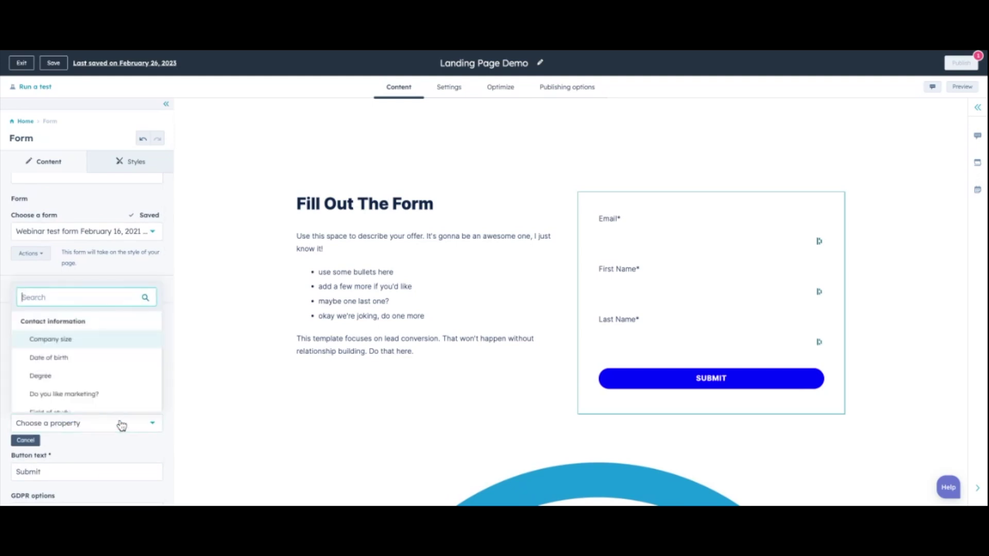
text(phone)
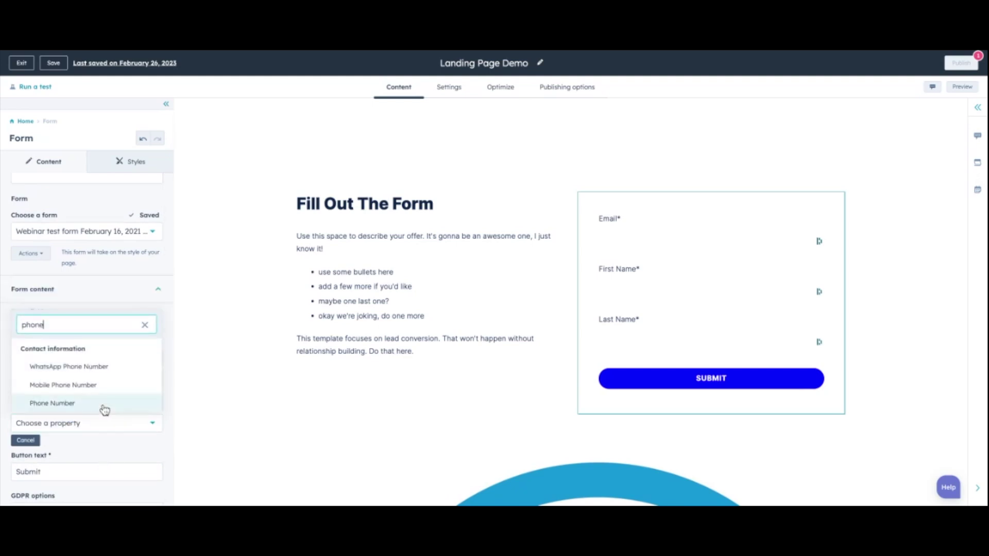
click(102, 407)
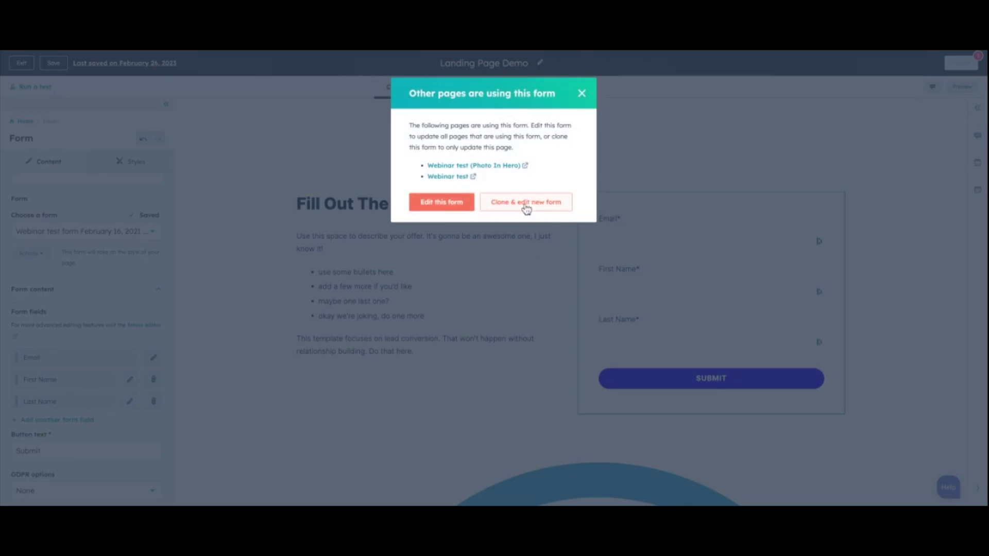
Dismiss the shared-form notice and expand the form's field list.
click(389, 222)
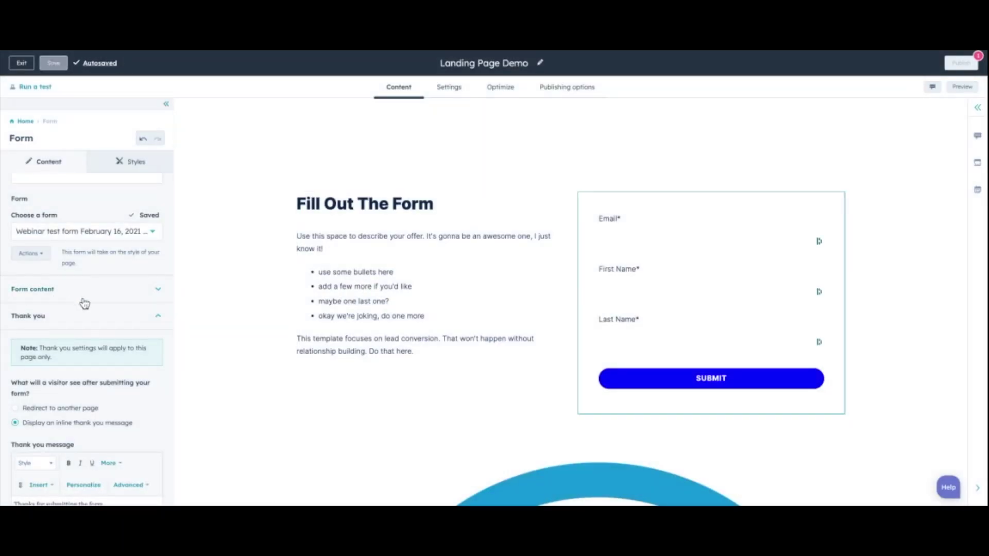
scroll(82, 302, down, 1)
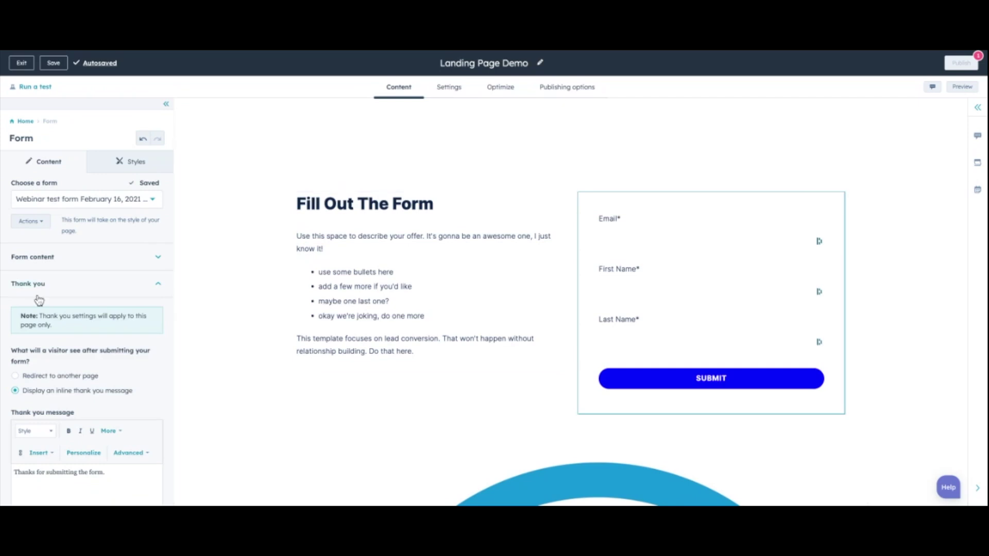
scroll(16, 283, up, 3)
scroll(18, 285, down, 8)
scroll(18, 284, down, 4)
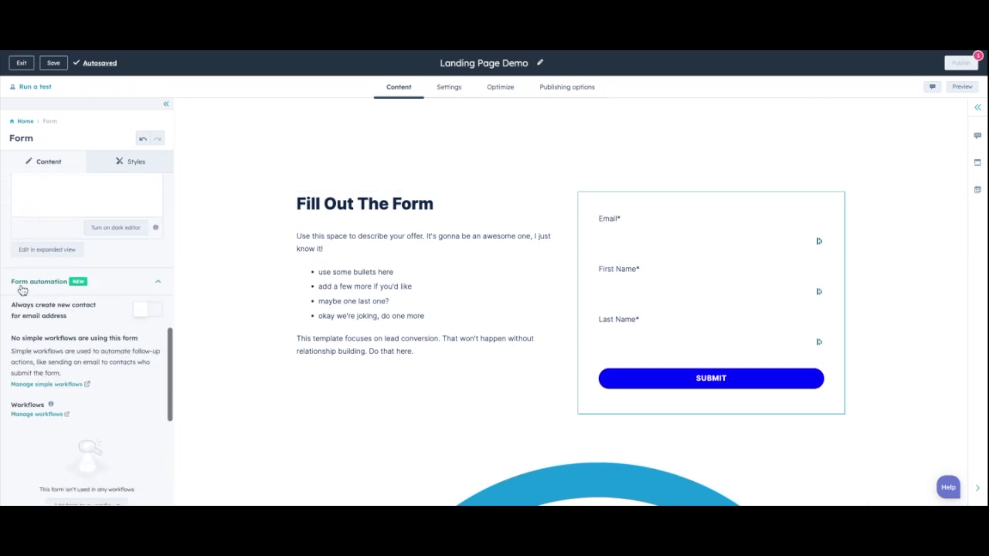
scroll(21, 287, up, 6)
scroll(25, 289, up, 4)
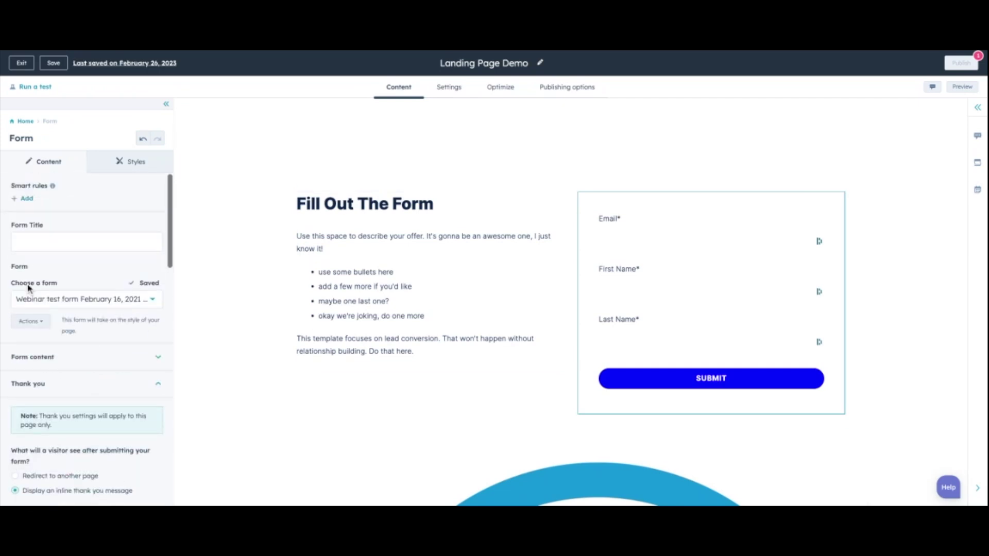
scroll(28, 289, down, 2)
click(84, 281)
Add a Phone Number field below Last Name, found by searching 'phone'.
scroll(52, 367, down, 1)
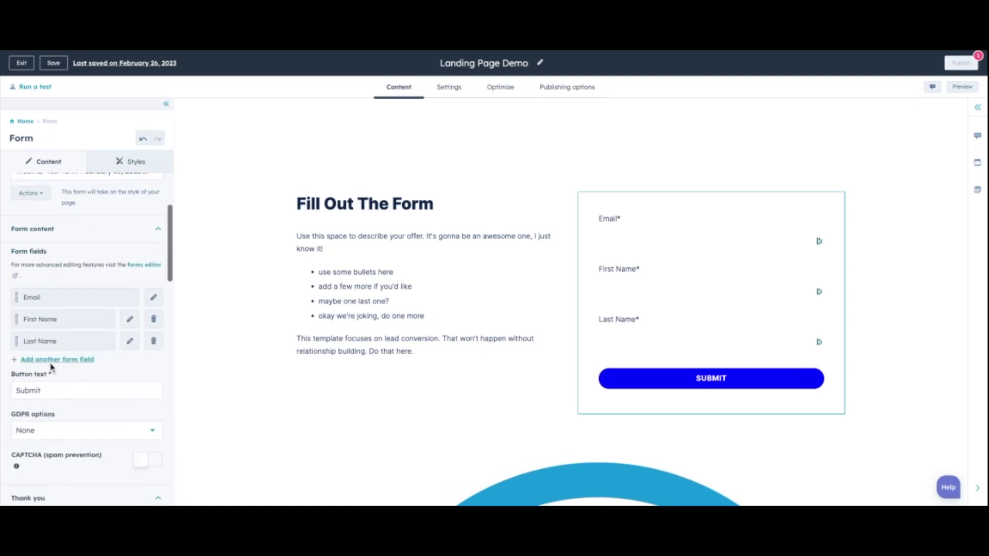
click(52, 360)
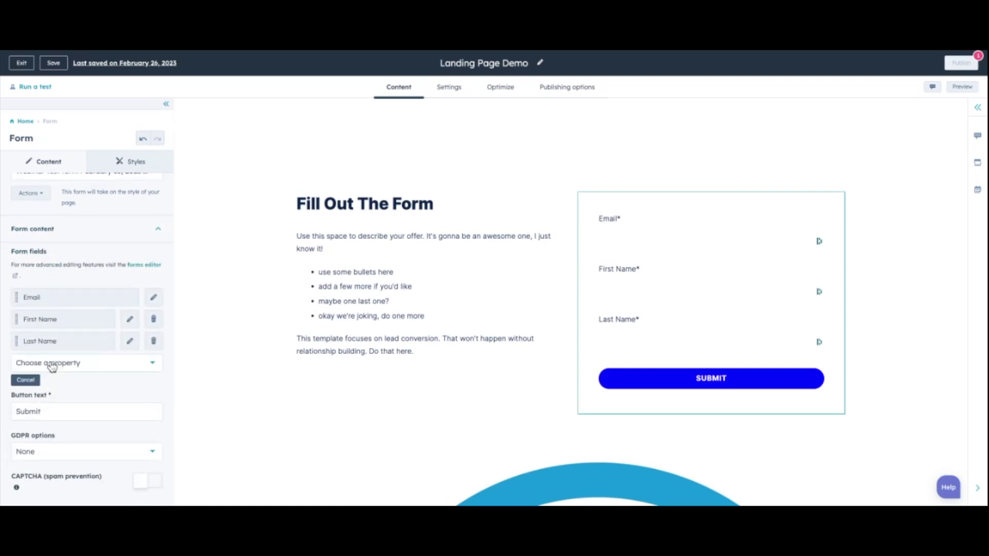
click(53, 364)
text(phone)
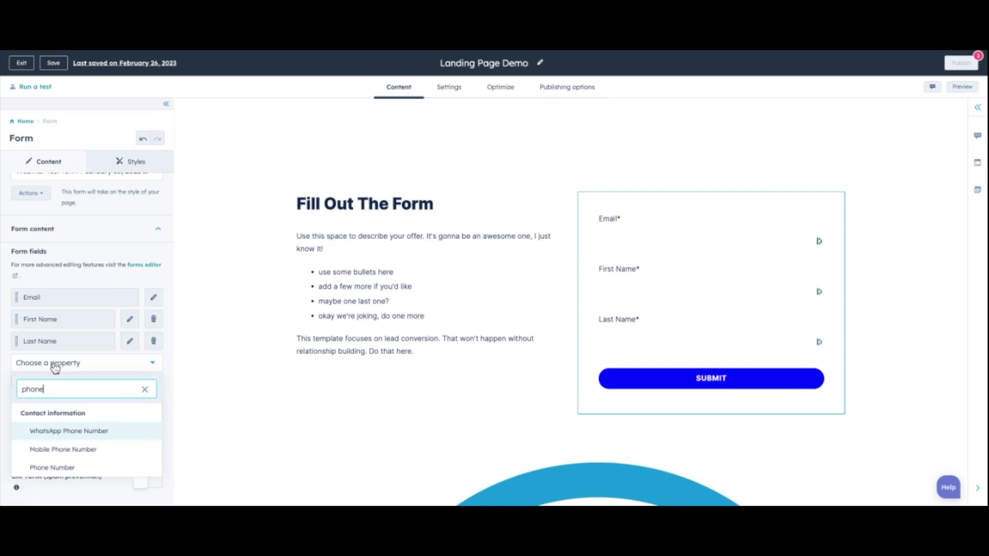
click(47, 467)
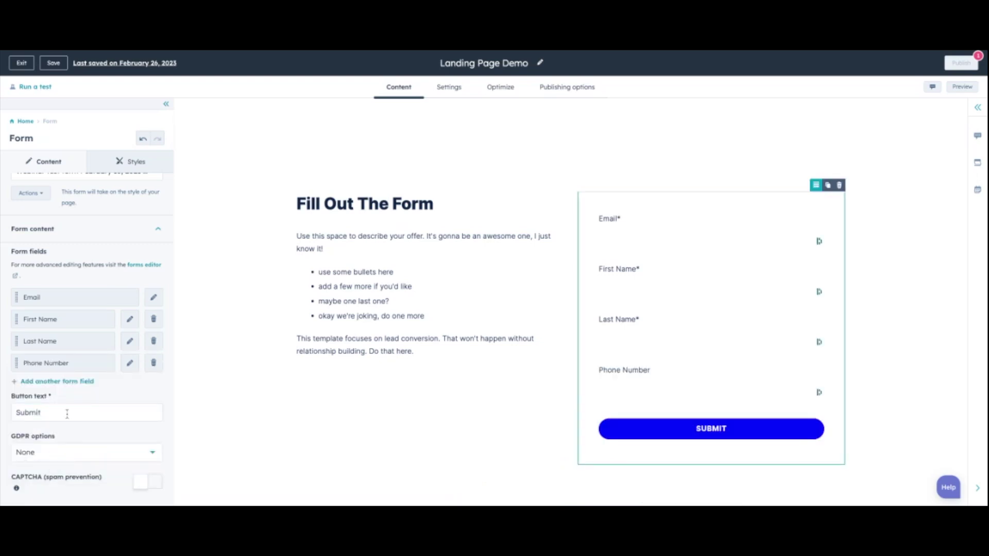
Switch on 'Make this field required' for Phone Number and return to the Form settings.
click(130, 364)
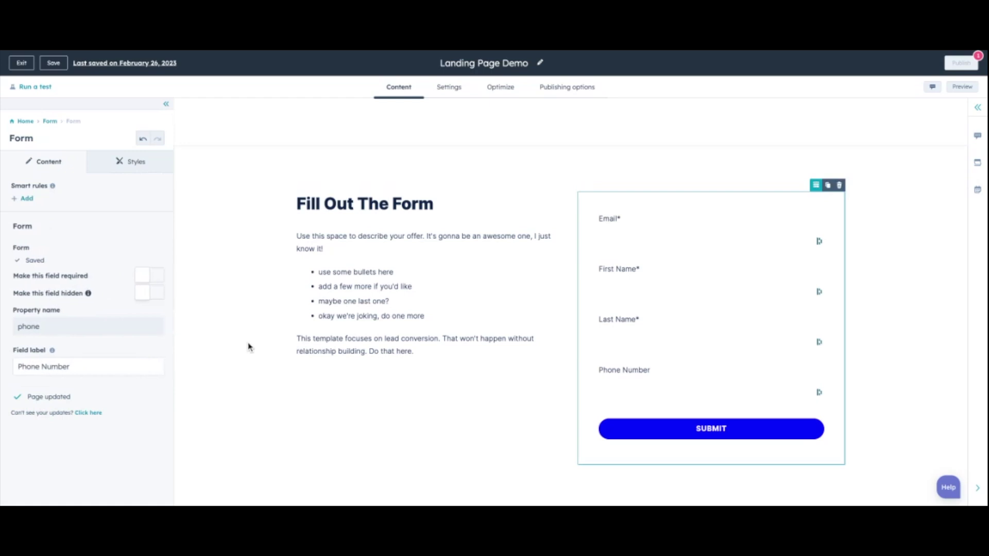
click(148, 280)
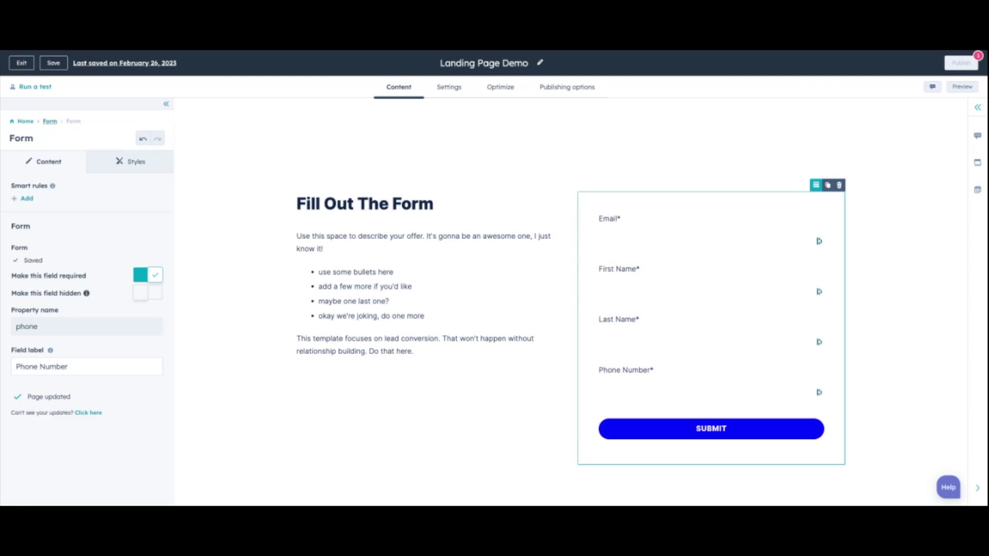
click(49, 122)
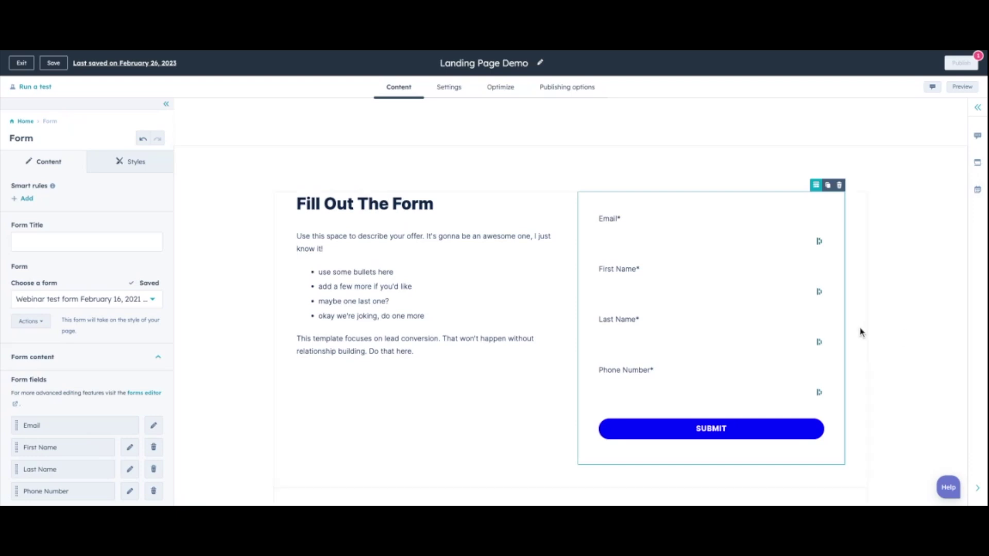
Append 'An email will be arriving in your inbox shortly.' to the thank-you message, then choose redirect.
scroll(858, 333, down, 1)
scroll(742, 289, down, 1)
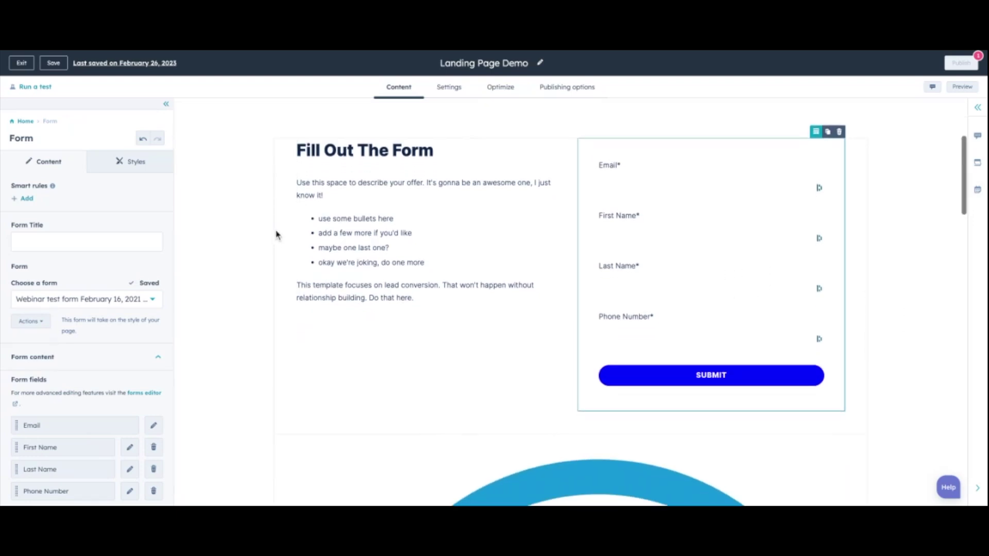
scroll(88, 303, down, 7)
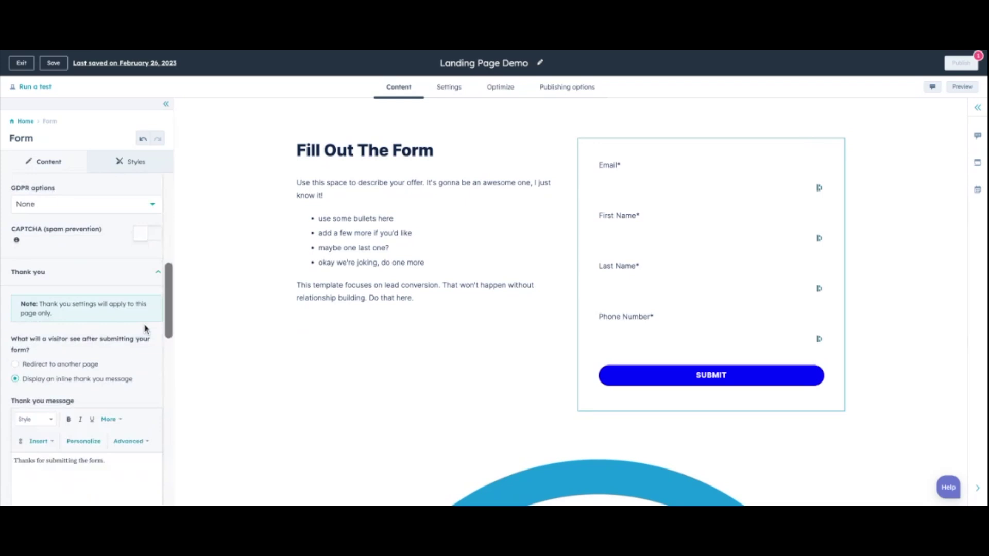
scroll(145, 329, down, 3)
click(132, 303)
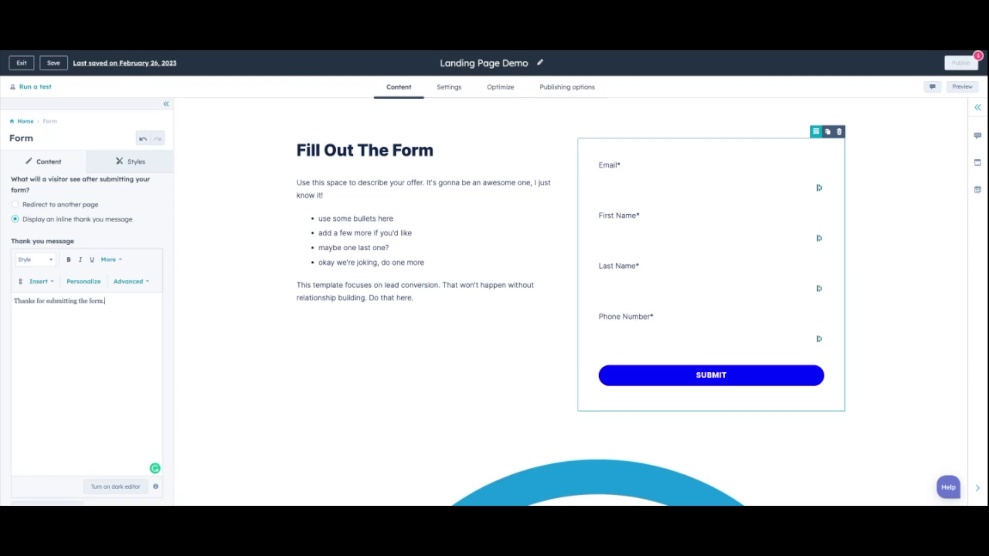
drag(110, 305, 4, 301)
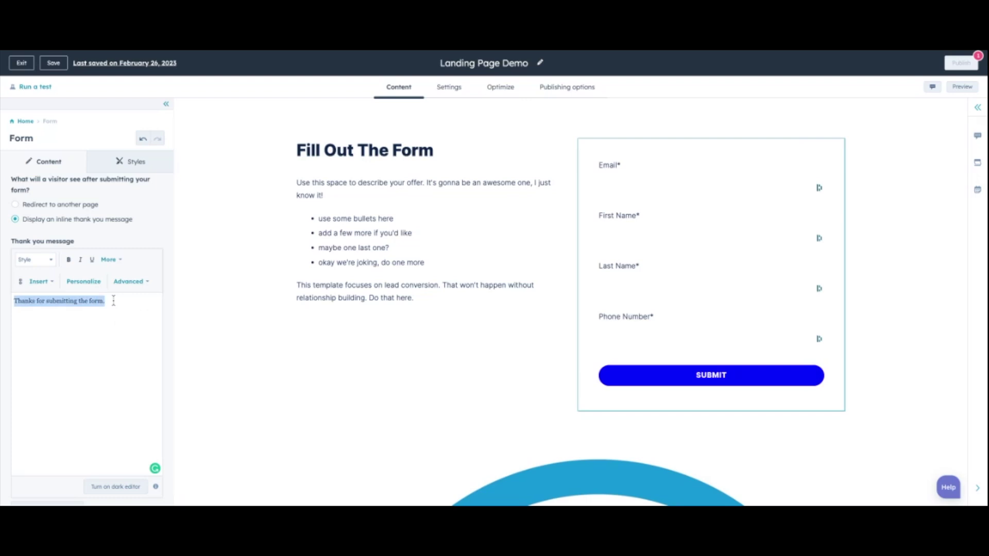
click(138, 302)
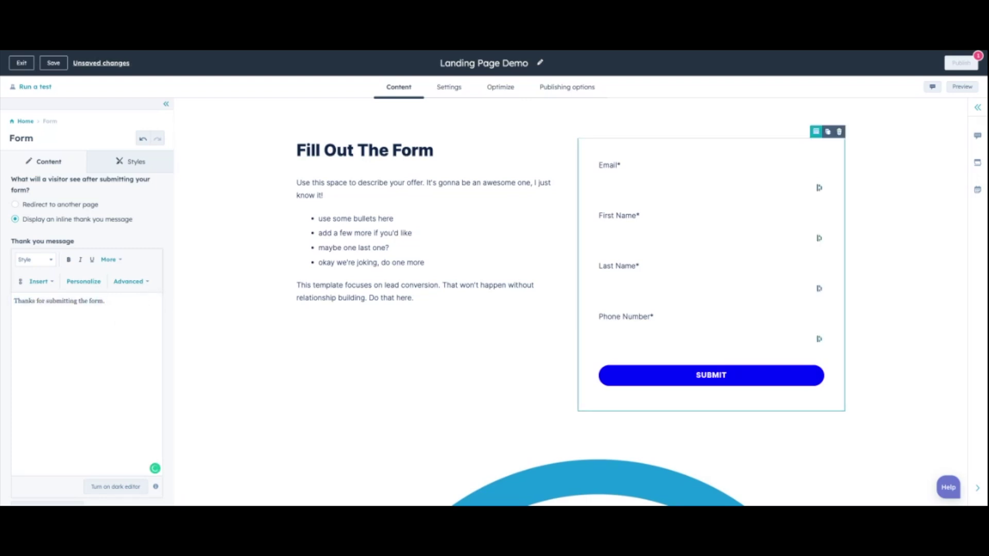
text(An email)
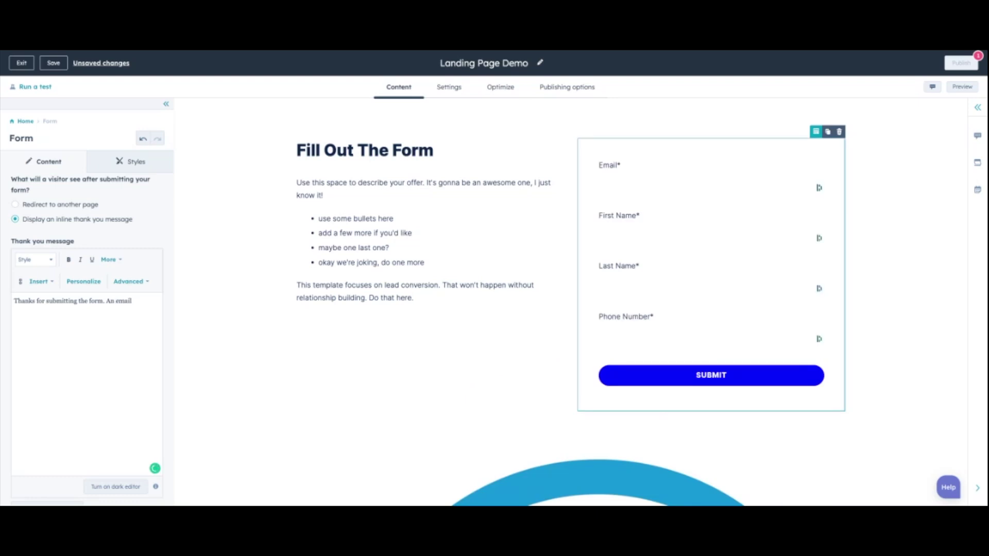
text( will be s)
text(rriving in yo)
key(BackSpace)
key(BackSpace)
text(your inbo)
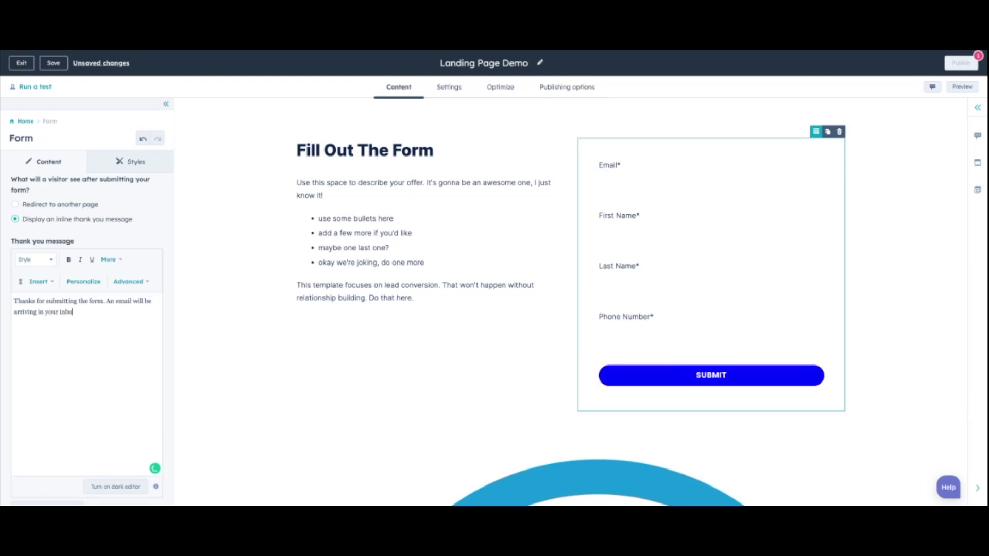
text(x shortly.)
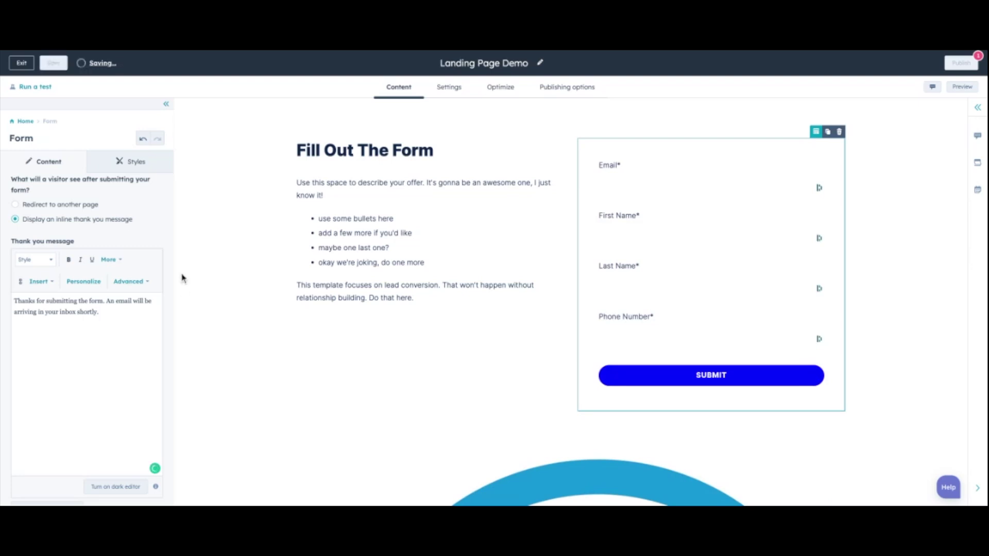
click(83, 207)
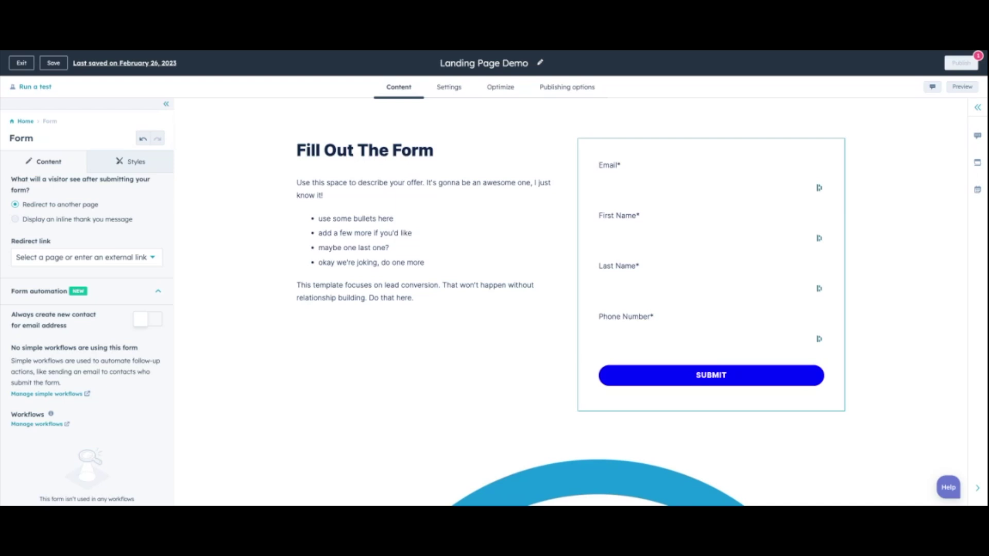
Refresh the page preview with the latest changes.
scroll(54, 263, down, 5)
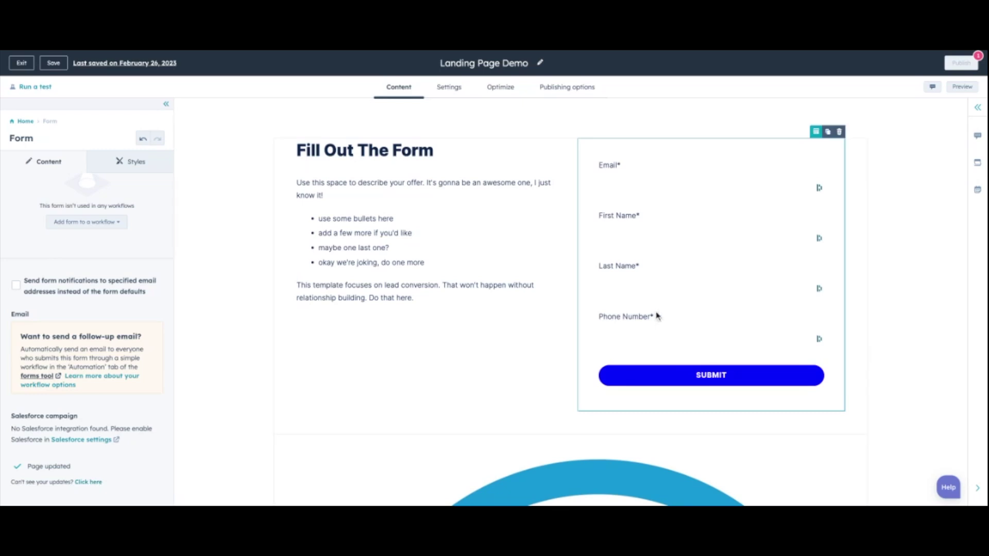
click(89, 483)
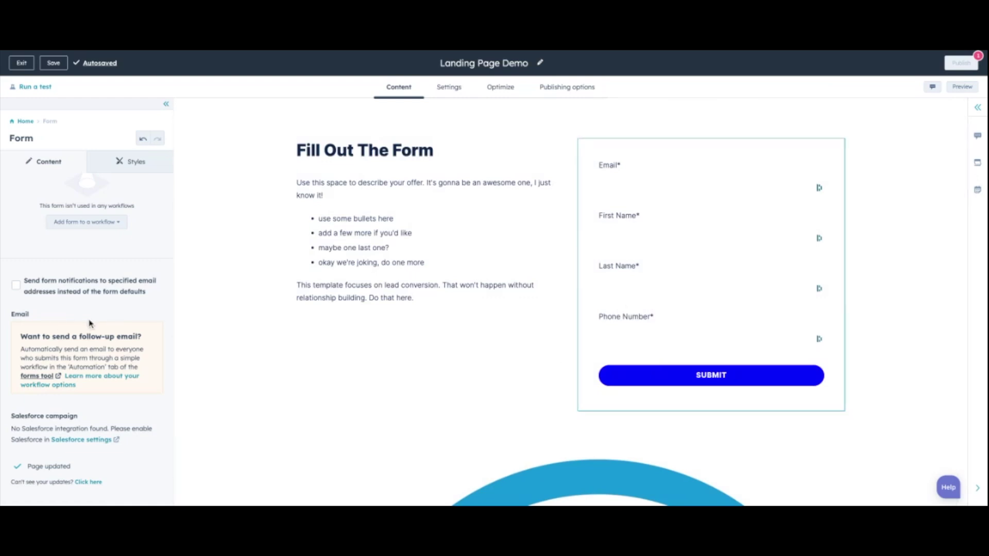
scroll(86, 324, up, 4)
scroll(87, 324, up, 8)
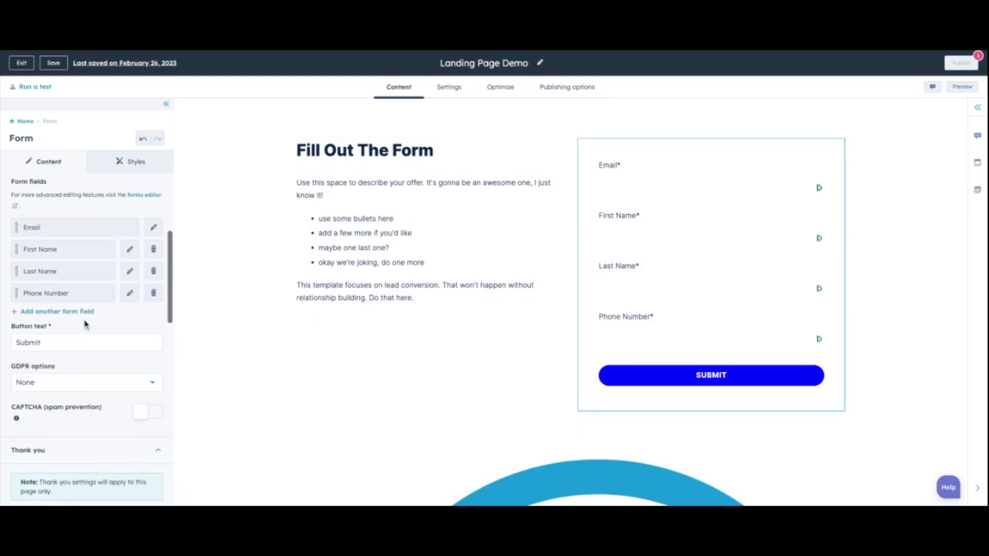
scroll(87, 323, down, 3)
scroll(85, 323, down, 2)
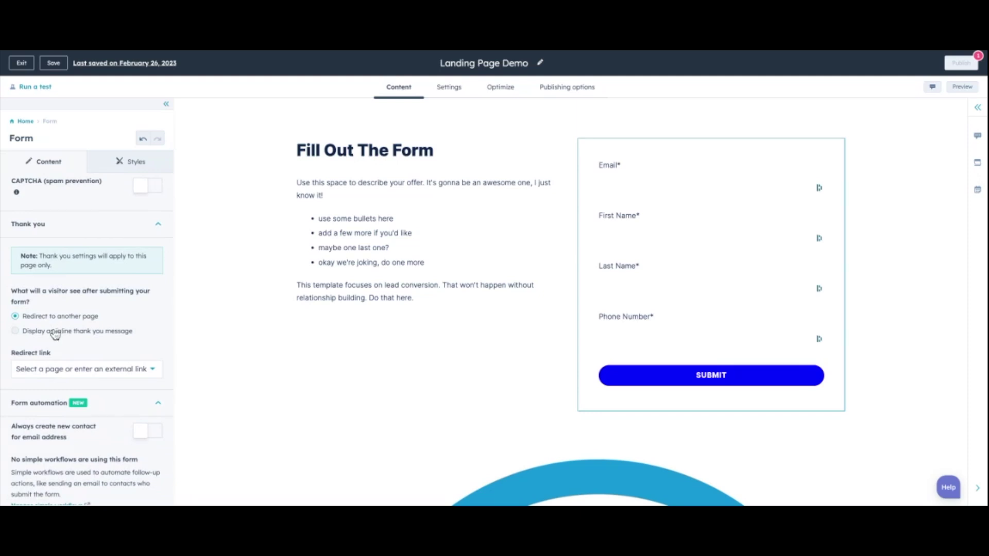
Select 'Display an inline thank you message' and refresh the preview again.
click(53, 331)
scroll(128, 333, down, 2)
scroll(128, 334, down, 10)
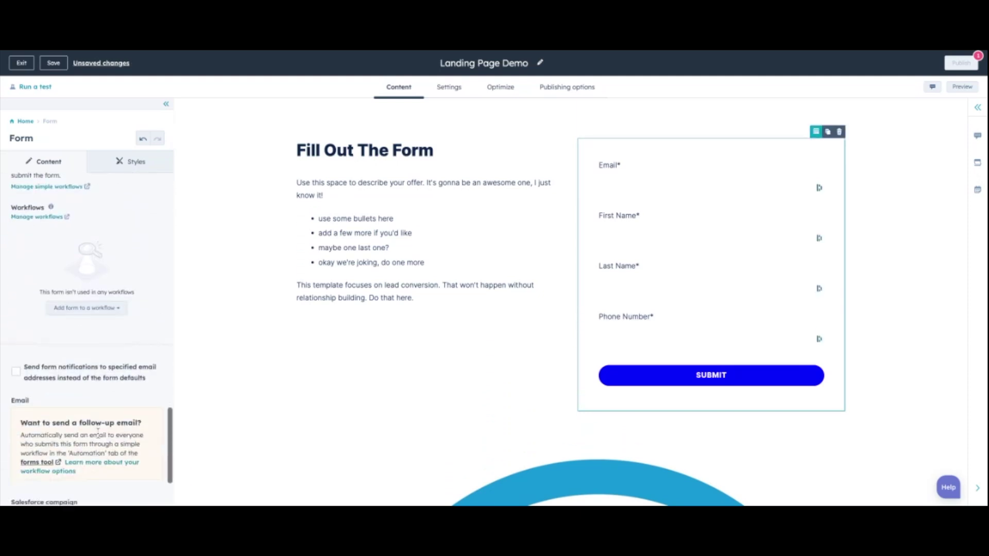
click(89, 482)
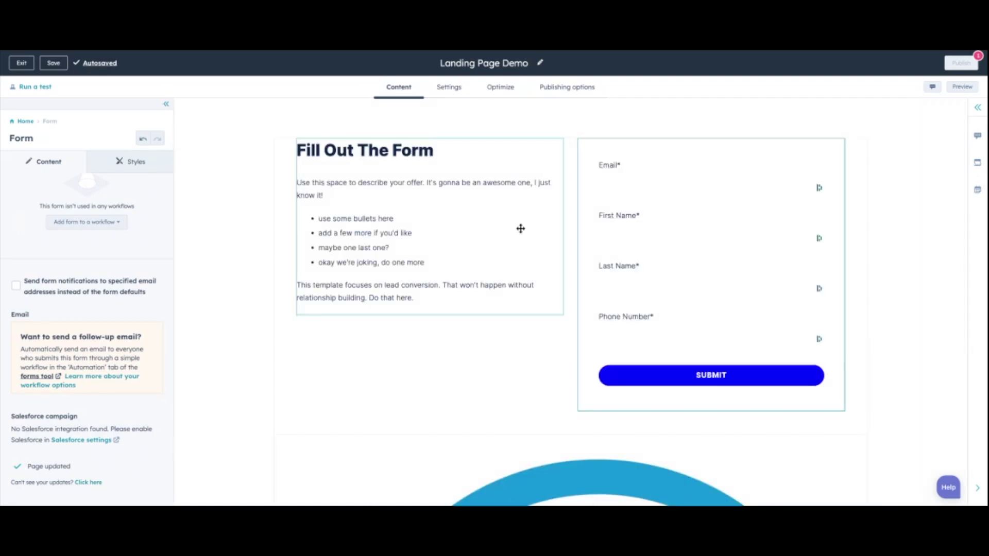
scroll(428, 190, down, 10)
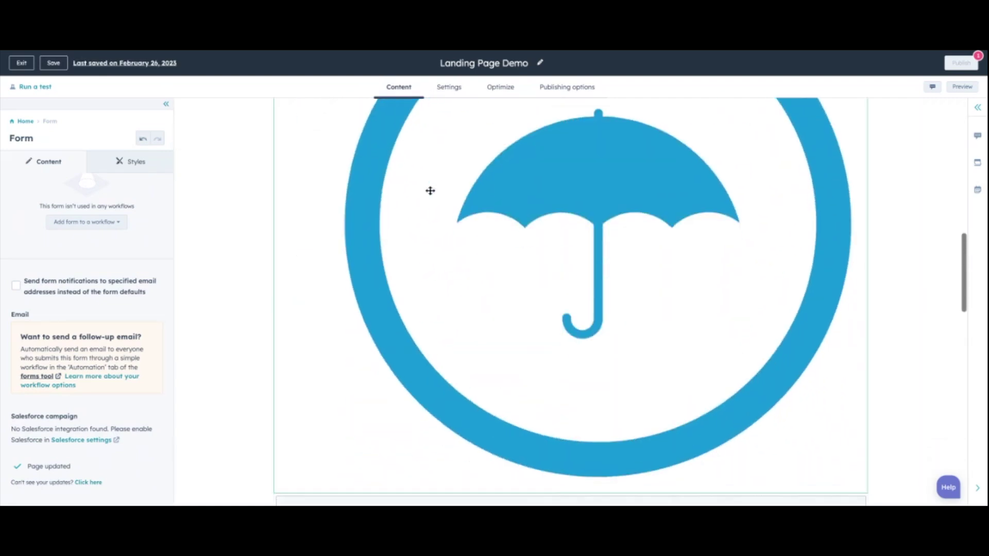
Enter 'Landing Page Demo' as the page title in Settings.
click(449, 88)
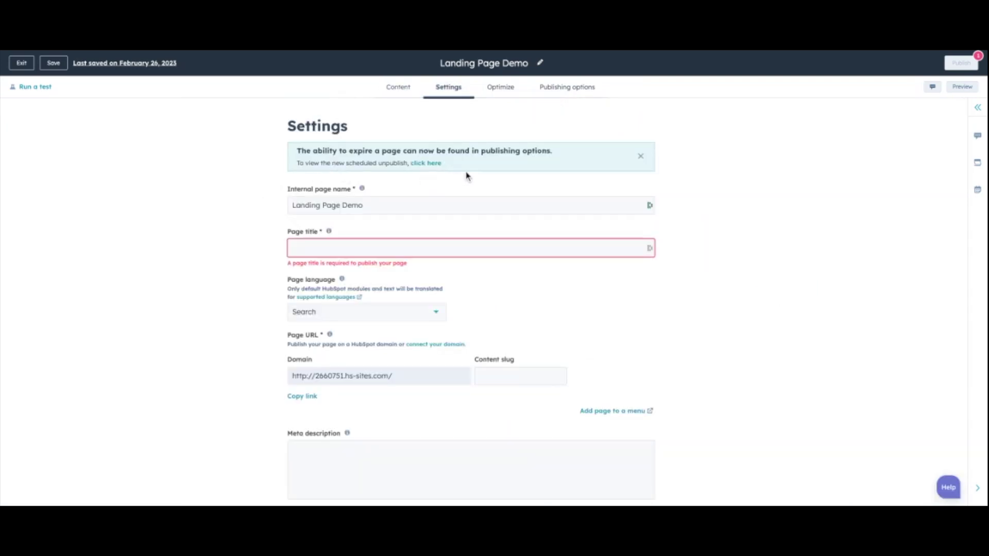
click(358, 245)
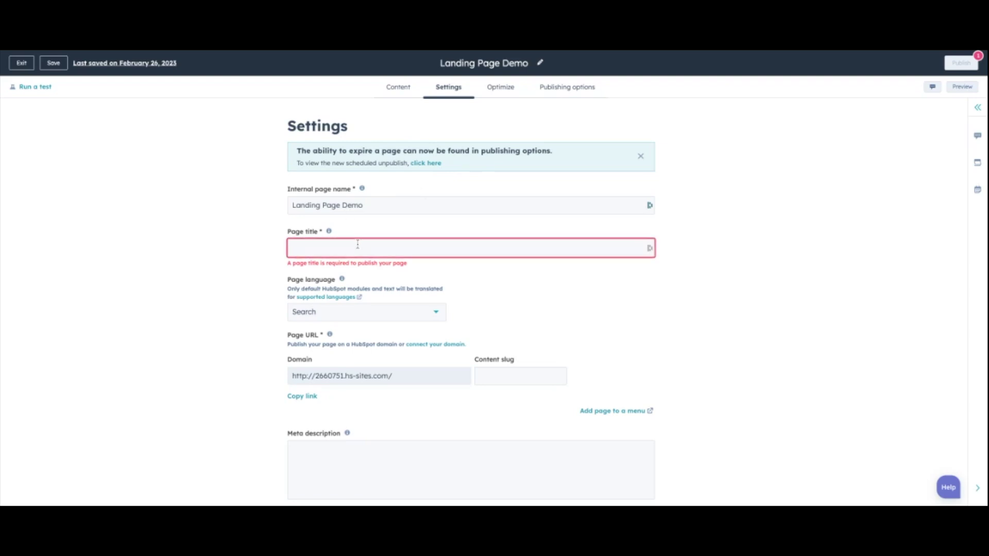
text(Landing )
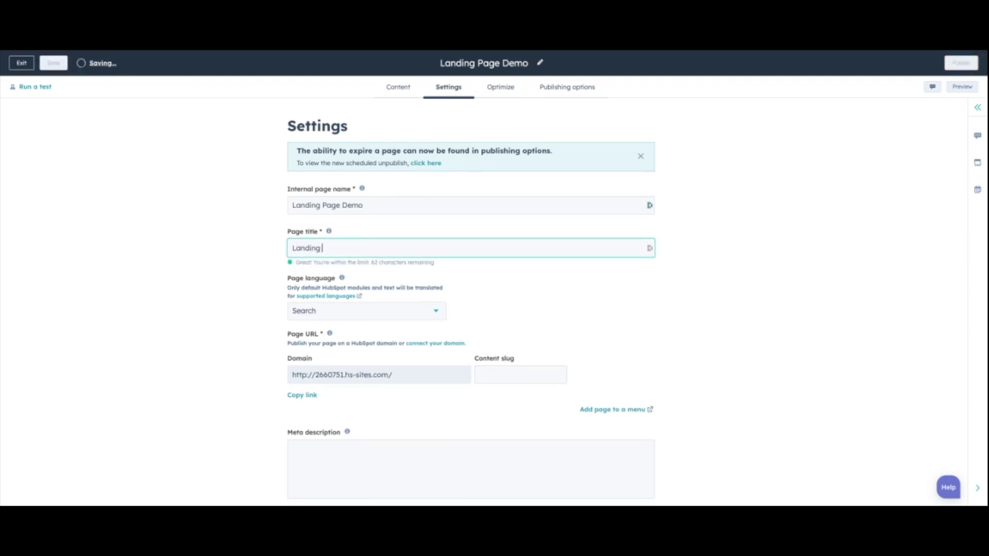
text(Pr)
key(BackSpace)
text(age )
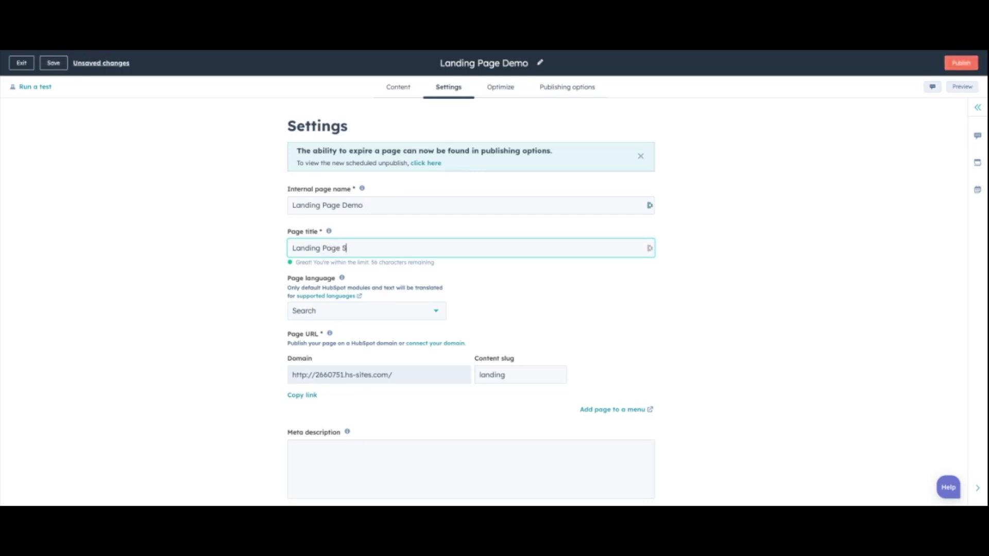
text(Demo)
key(BackSpace)
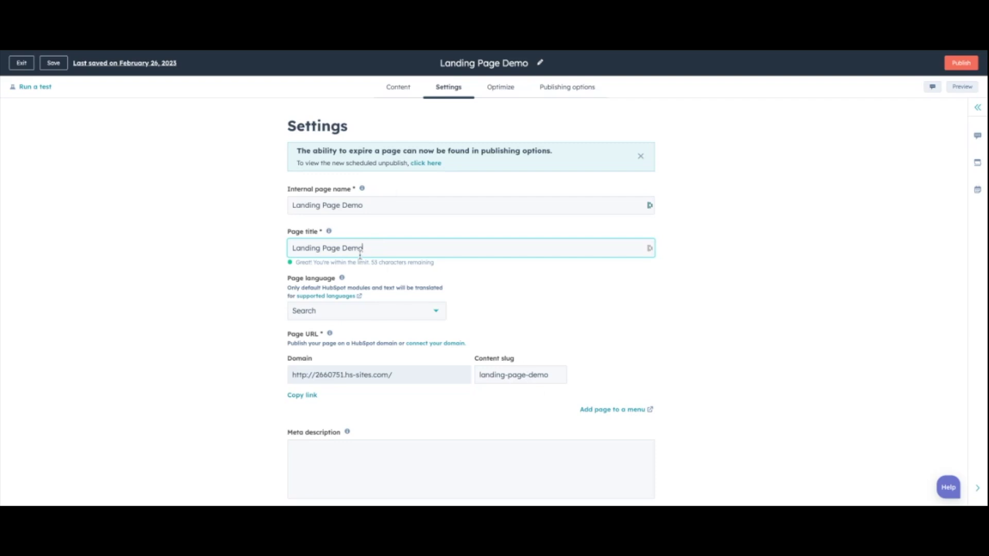
Replace the content slug with 'landing-page'.
click(490, 375)
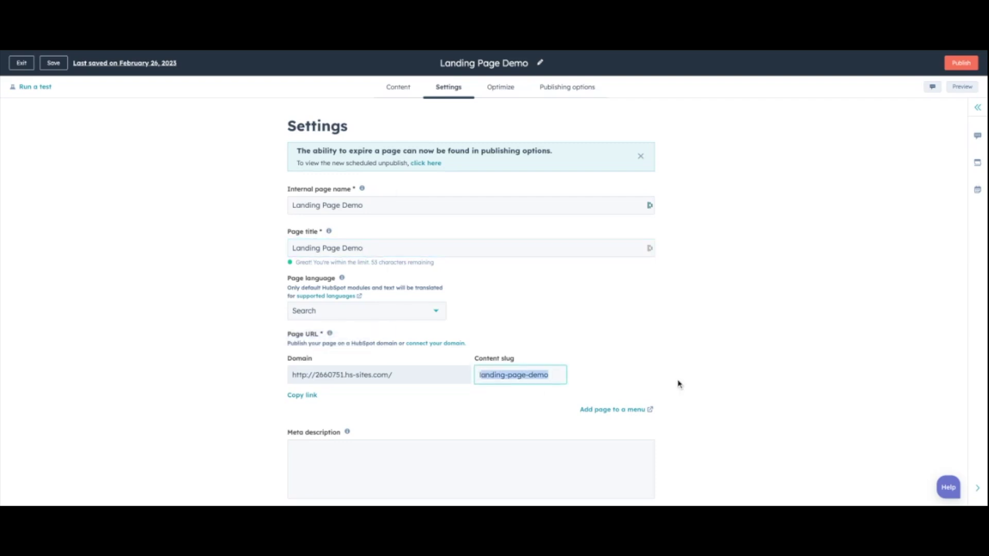
click(563, 384)
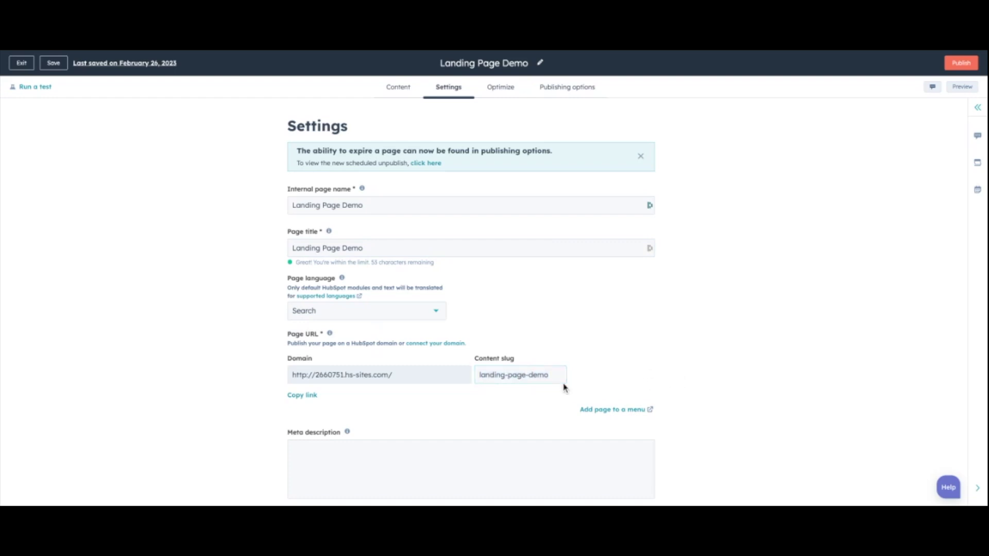
click(562, 377)
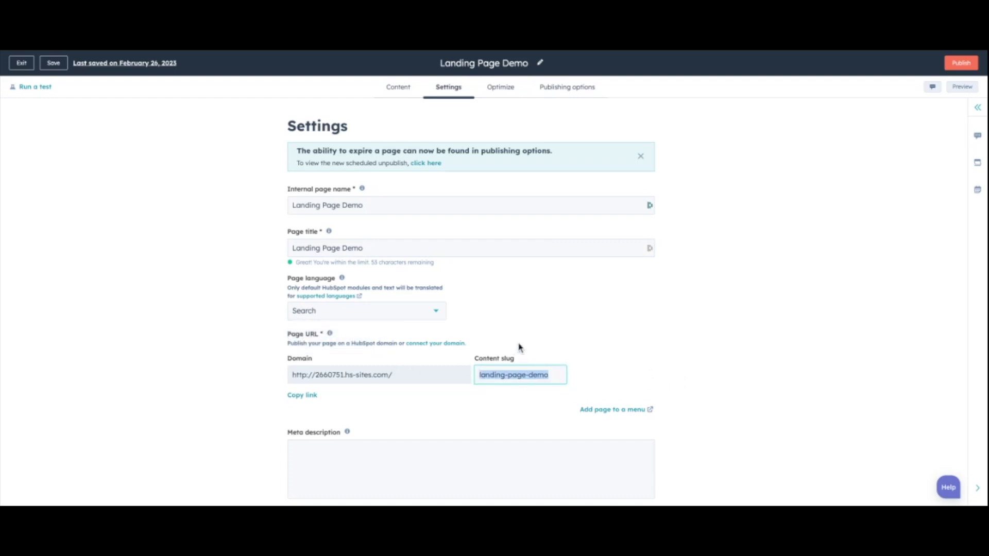
click(553, 371)
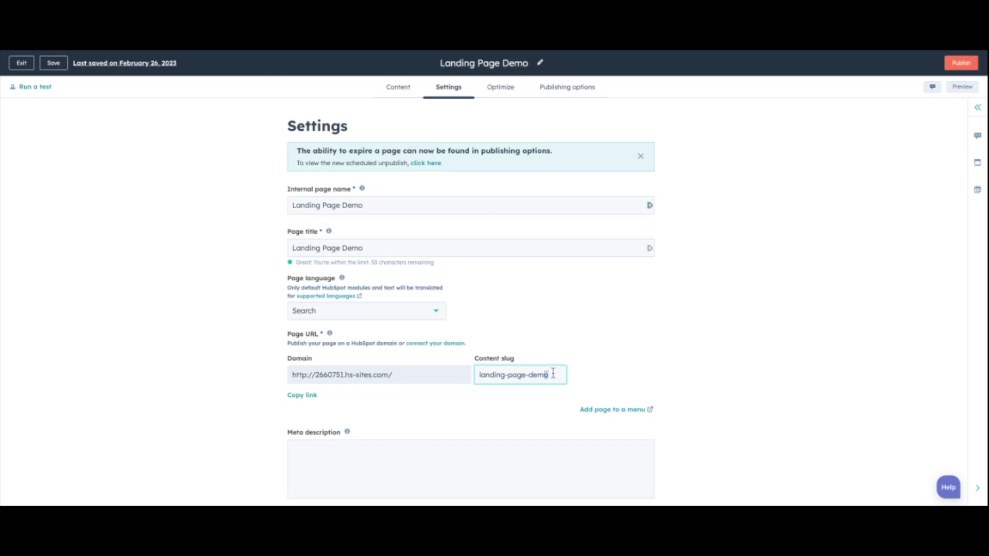
drag(553, 372, 459, 376)
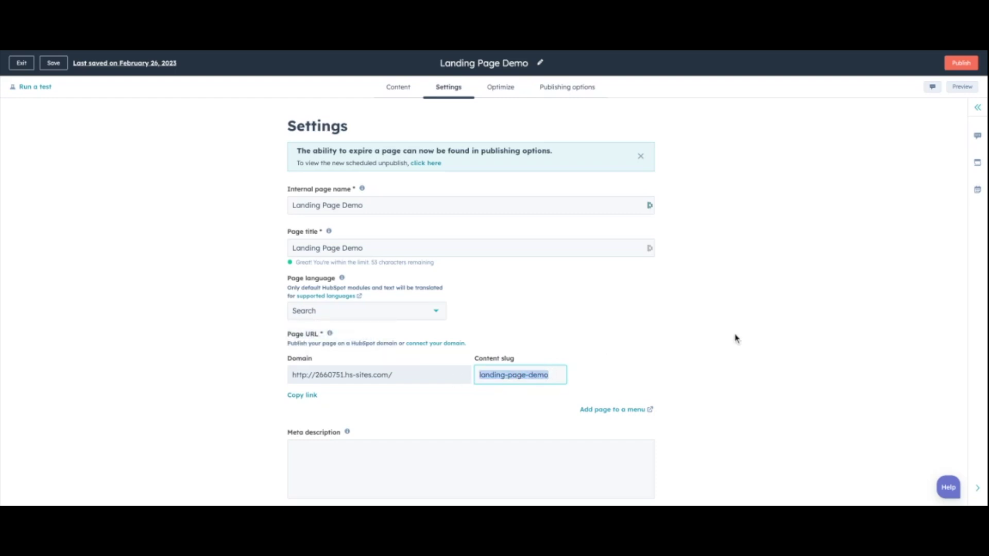
text(landing-)
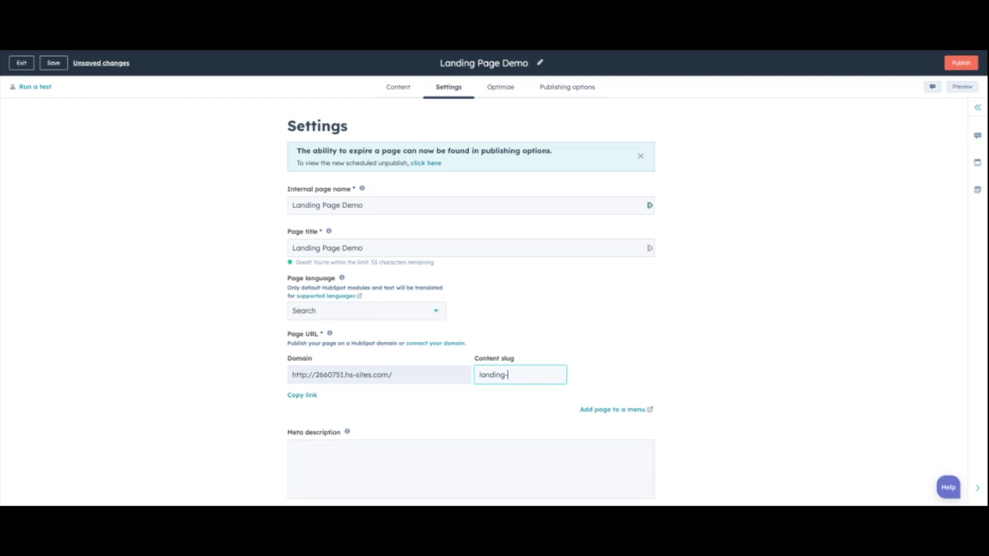
text(page)
drag(395, 249, 223, 251)
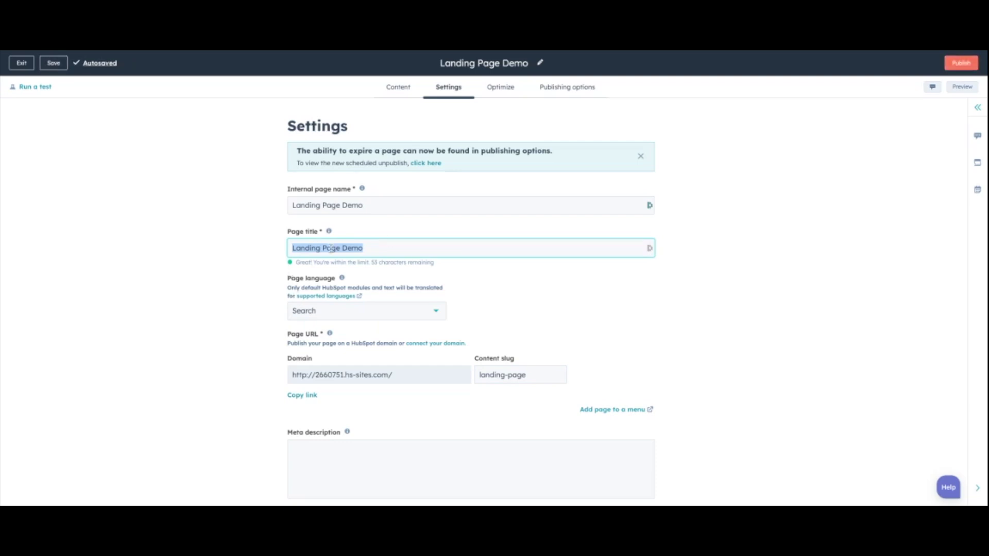
click(389, 249)
scroll(453, 309, down, 3)
click(550, 328)
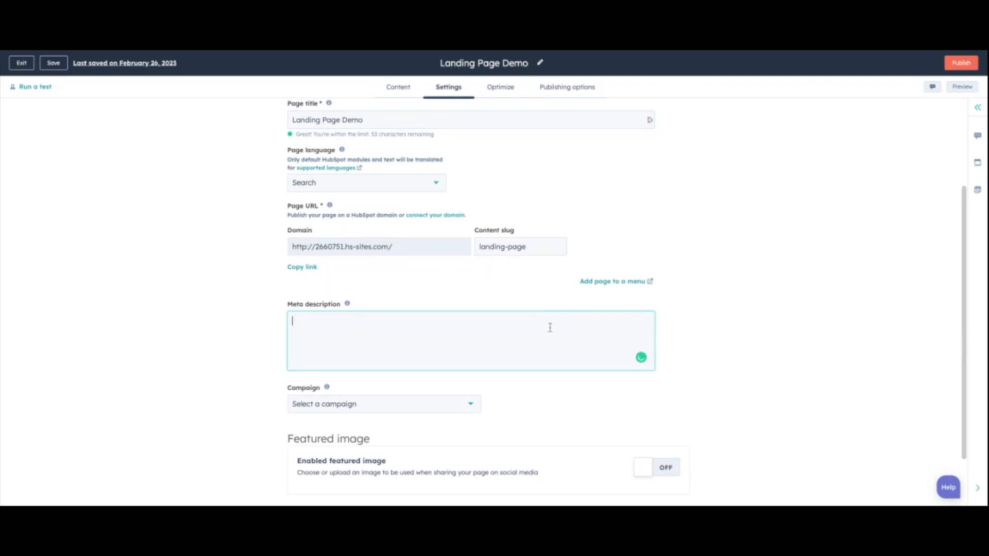
text(Inse)
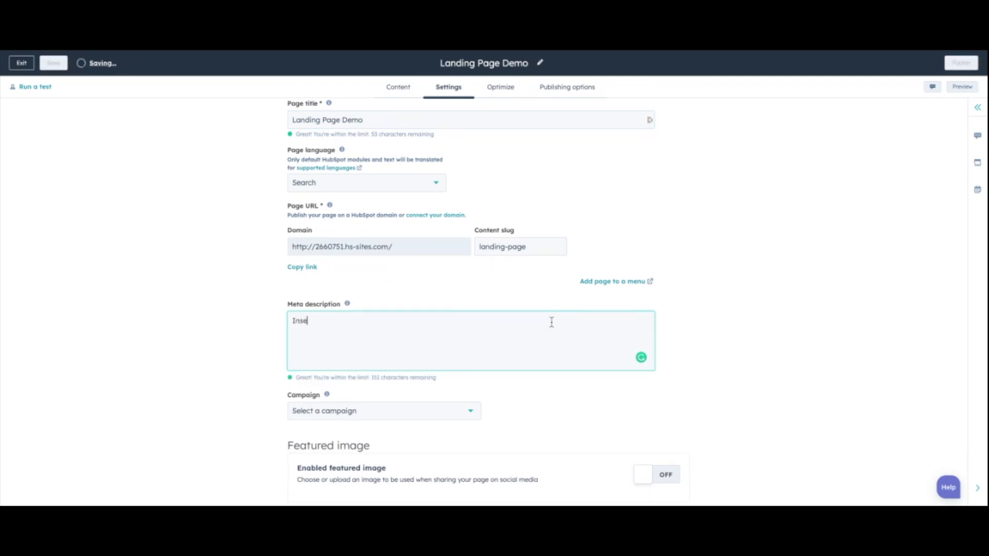
text(rt Meta)
click(466, 410)
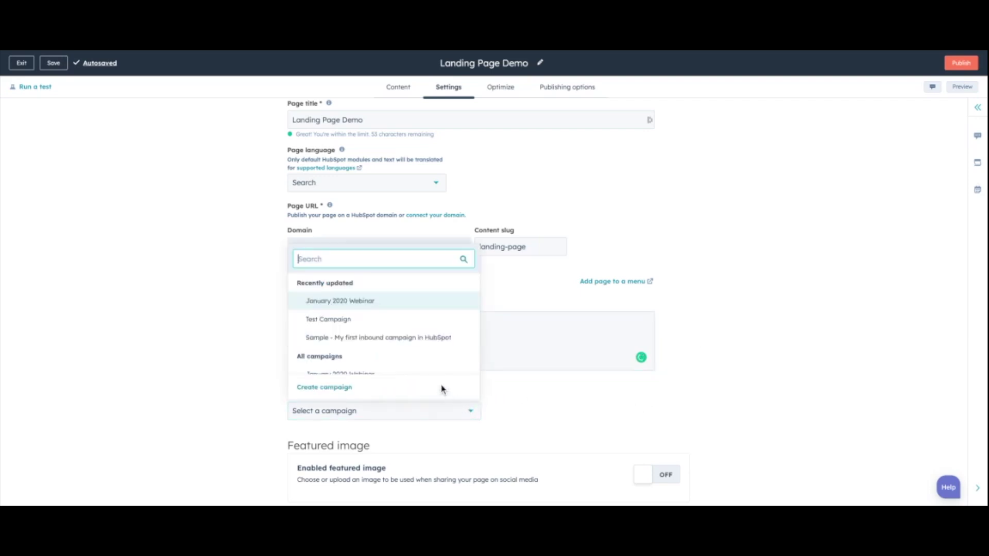
click(355, 321)
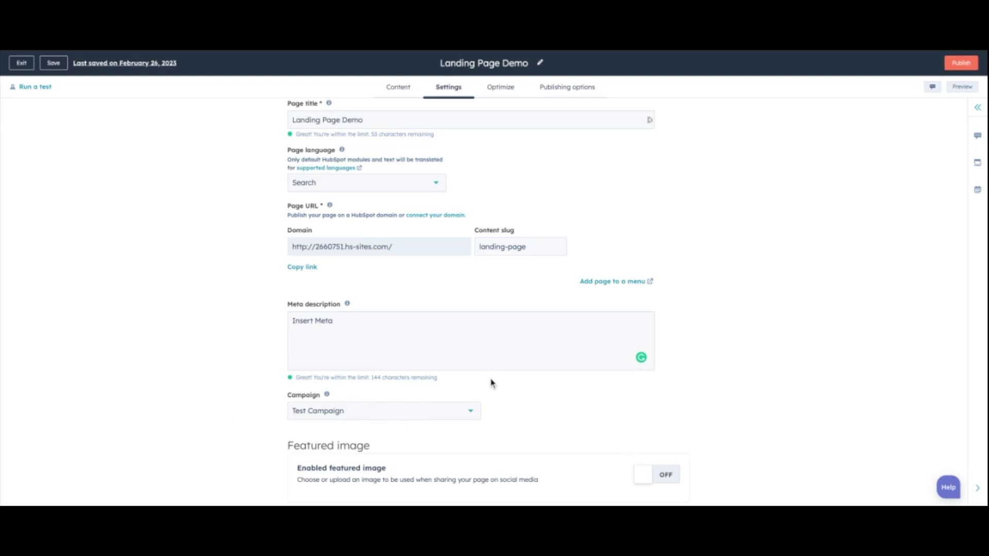
Enable the featured image and pick the blue umbrella image from Browse images.
scroll(270, 426, down, 2)
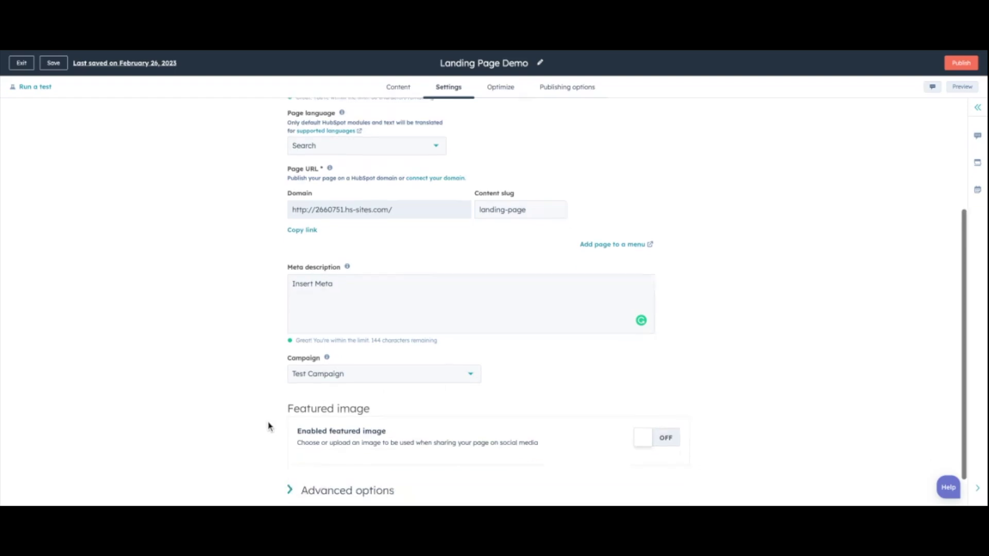
click(655, 406)
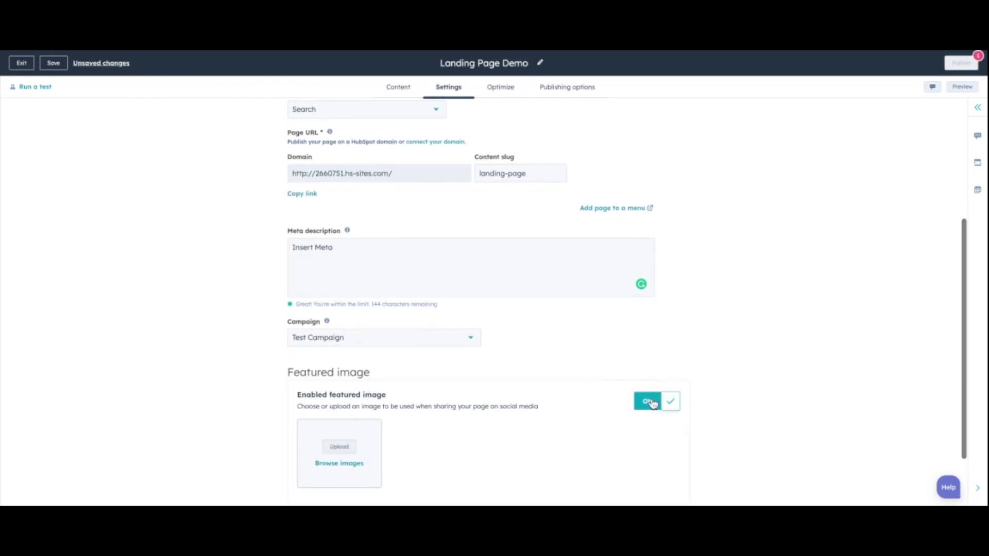
scroll(402, 460, down, 1)
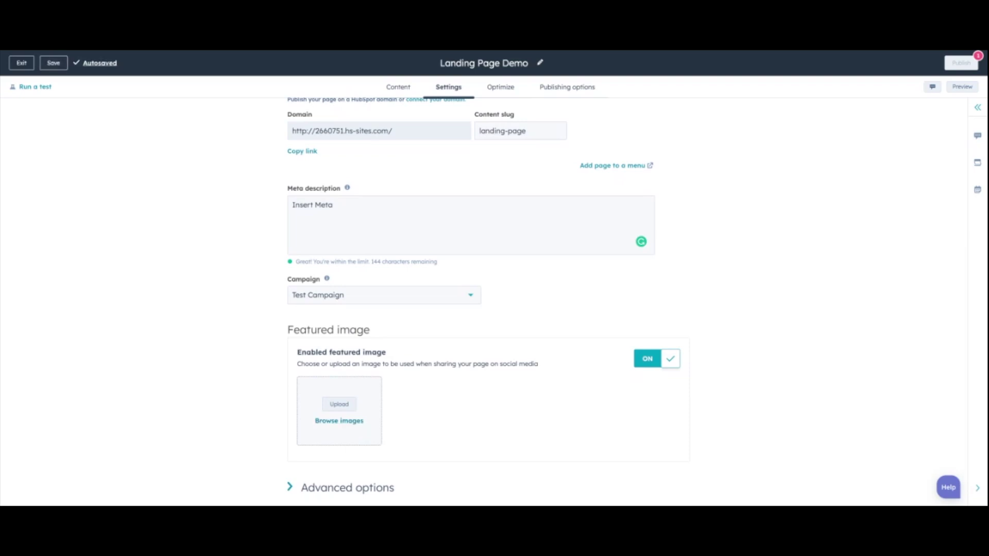
click(339, 421)
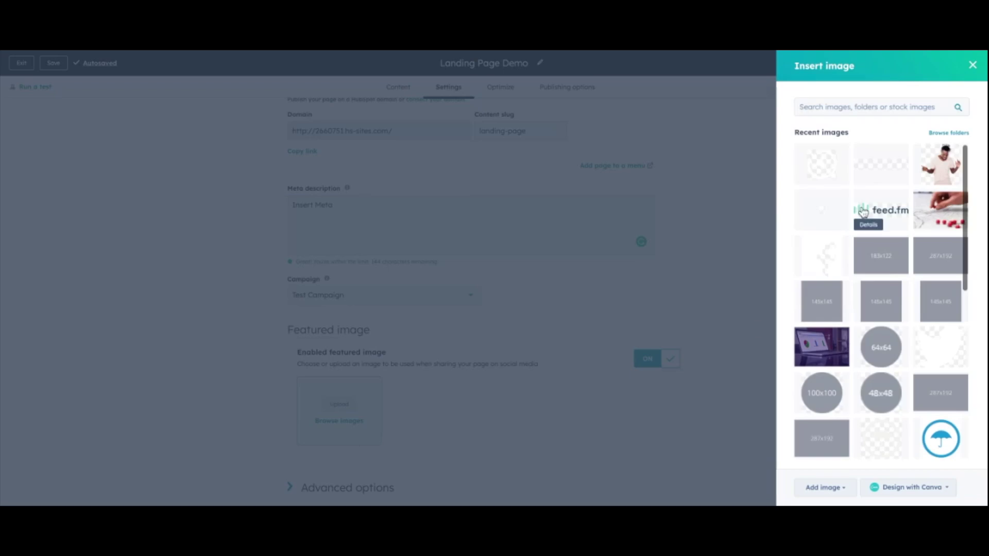
scroll(900, 329, down, 3)
click(940, 292)
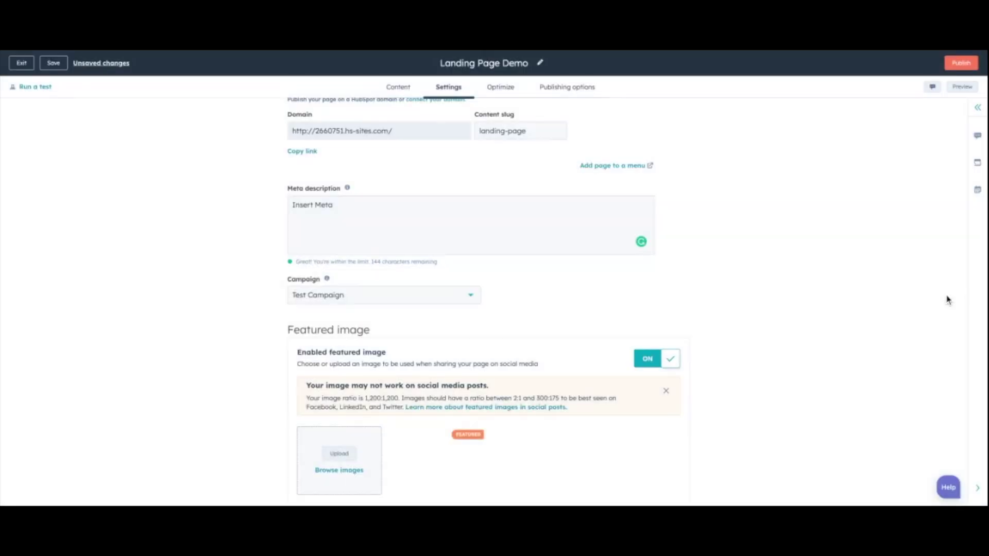
scroll(581, 423, down, 2)
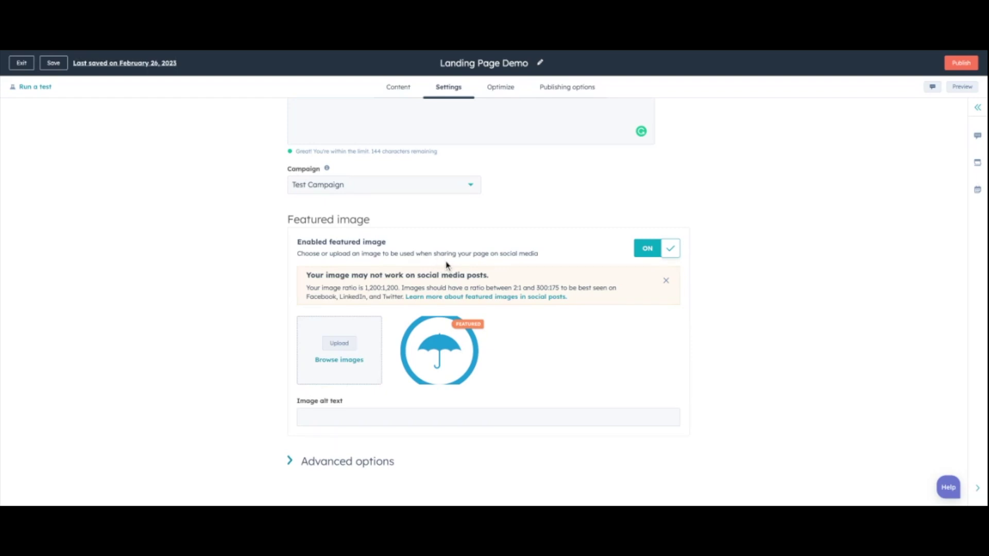
scroll(575, 305, down, 1)
Expand Advanced options and try Private - Password required and Private - Registration required.
click(367, 460)
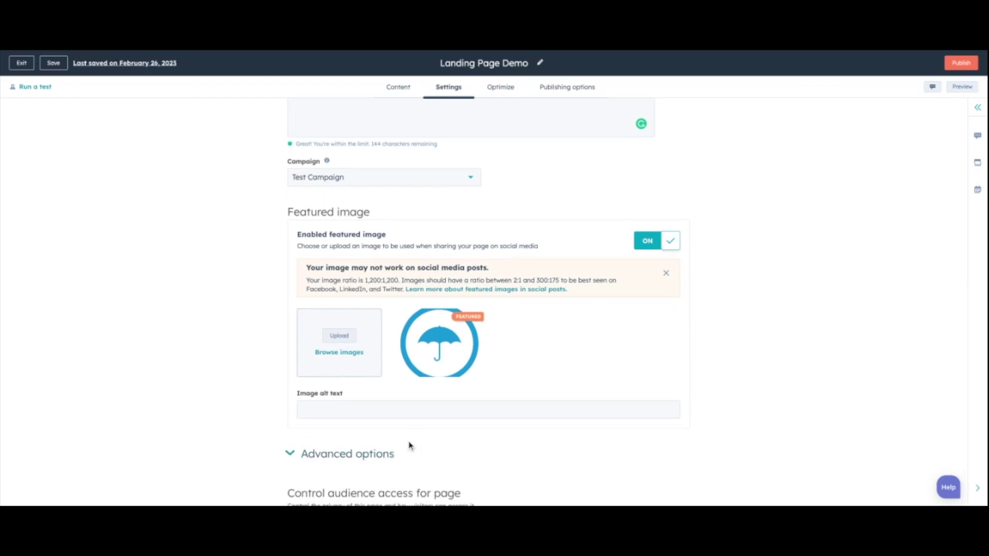
scroll(406, 434, down, 5)
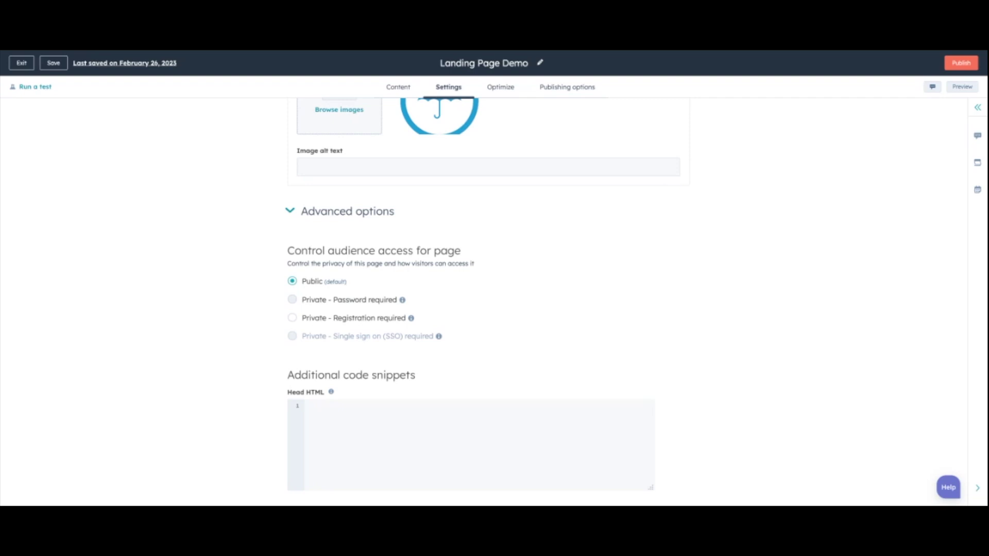
click(314, 300)
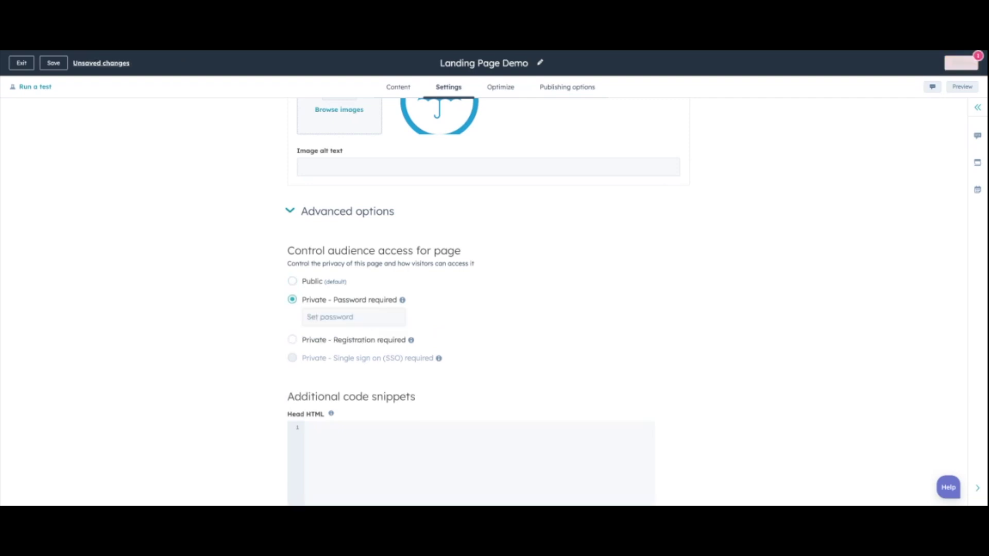
click(314, 342)
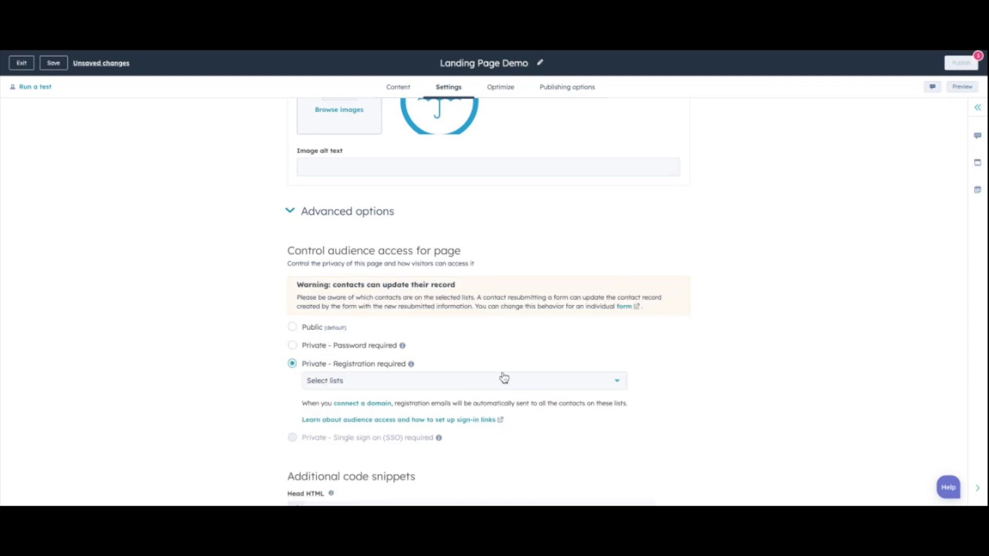
click(381, 380)
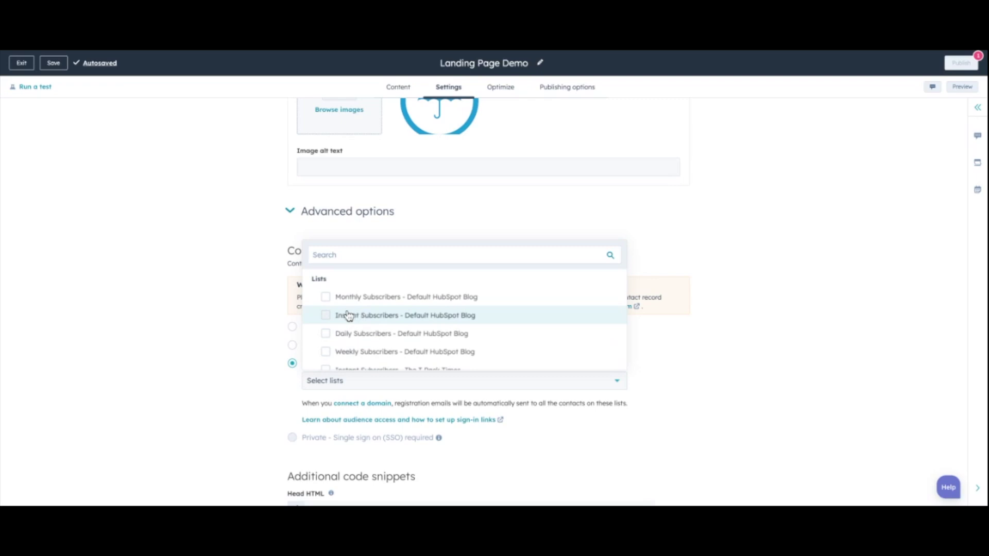
click(218, 312)
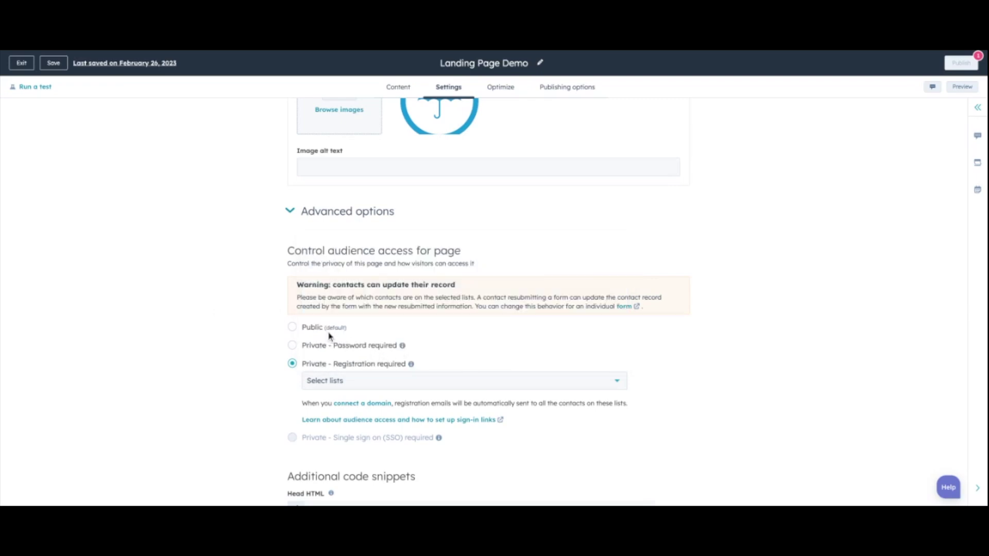
Set audience access back to Public and review the remaining advanced settings.
click(312, 329)
scroll(578, 409, down, 3)
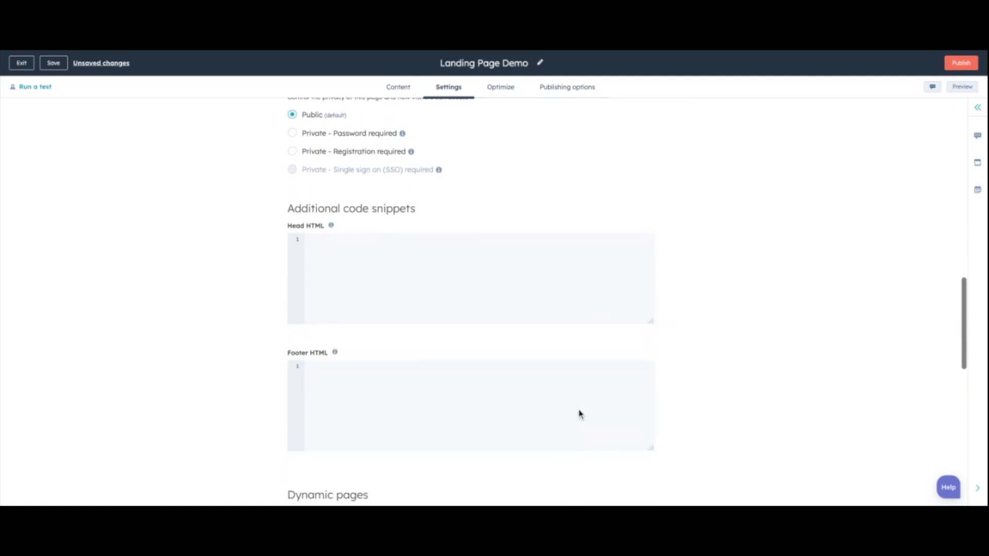
scroll(578, 414, down, 2)
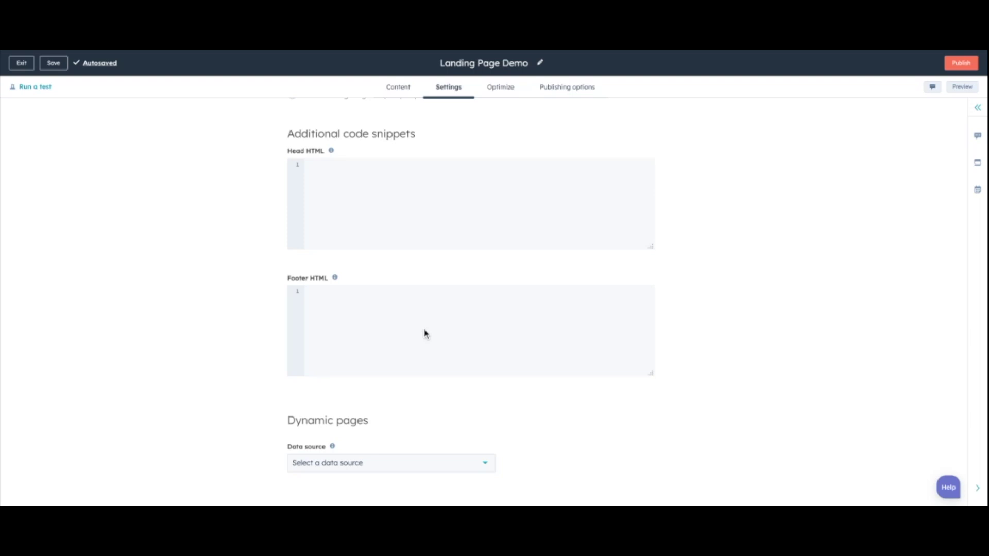
scroll(481, 371, down, 2)
scroll(557, 370, down, 1)
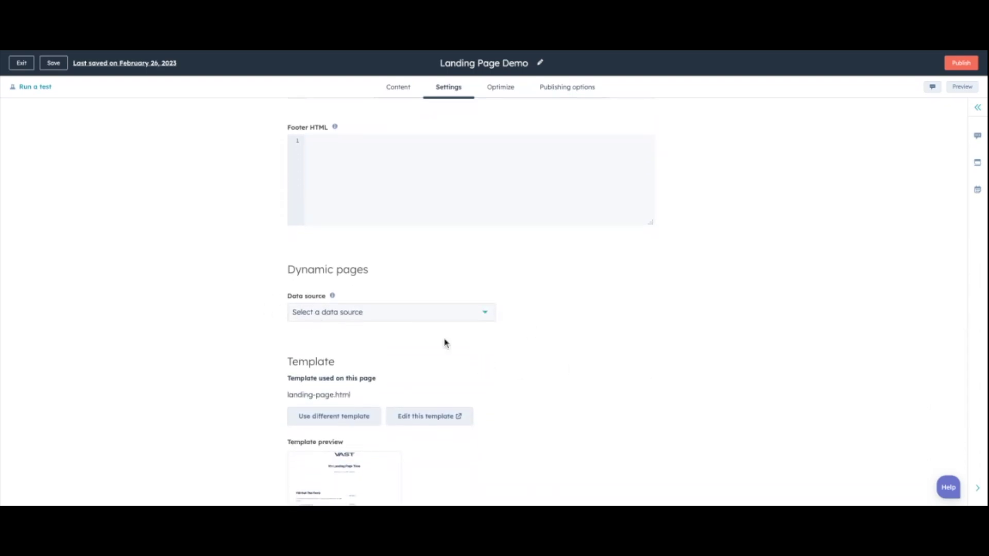
scroll(407, 377, down, 1)
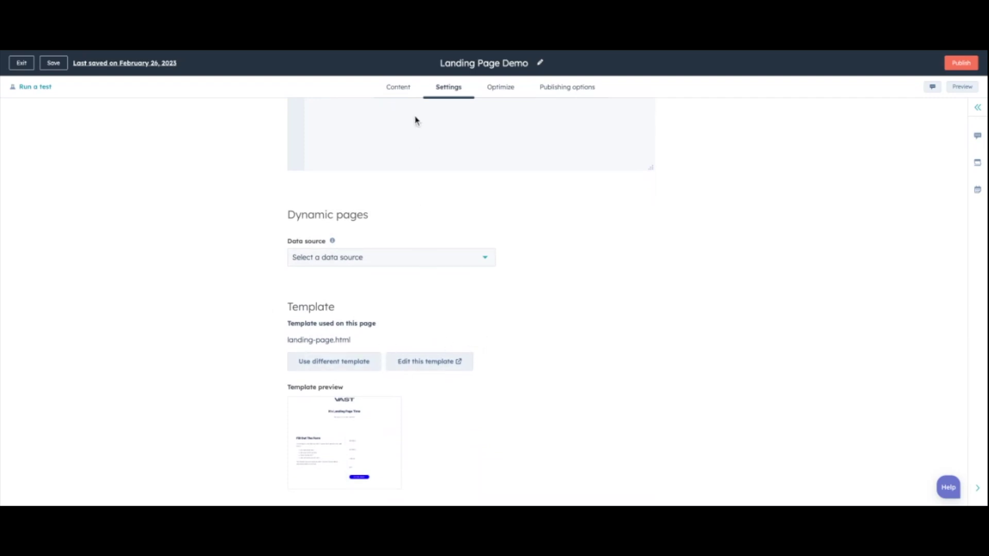
Replace the main heading 'It's Landing Page Time' with the text 'H1'.
click(401, 88)
click(563, 178)
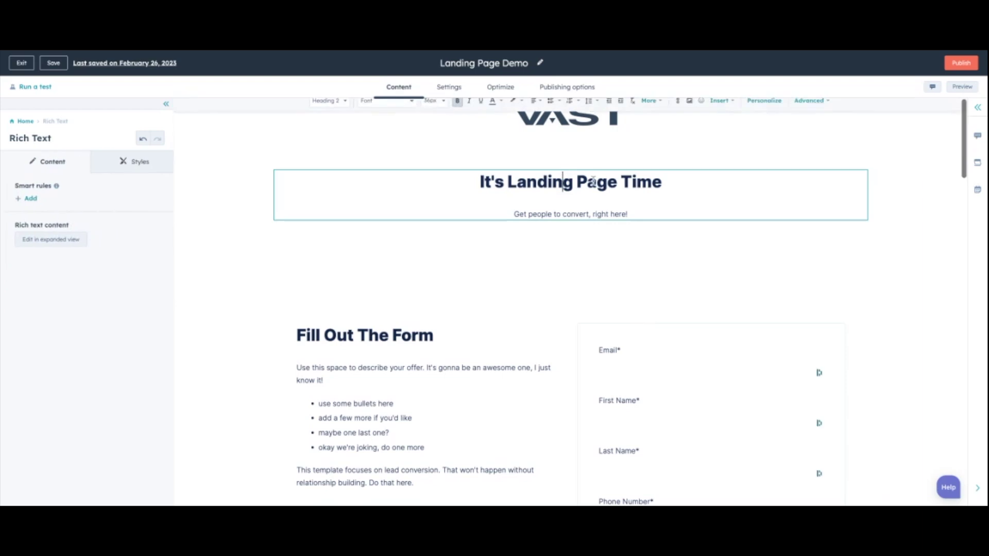
drag(653, 183, 455, 173)
text(H!)
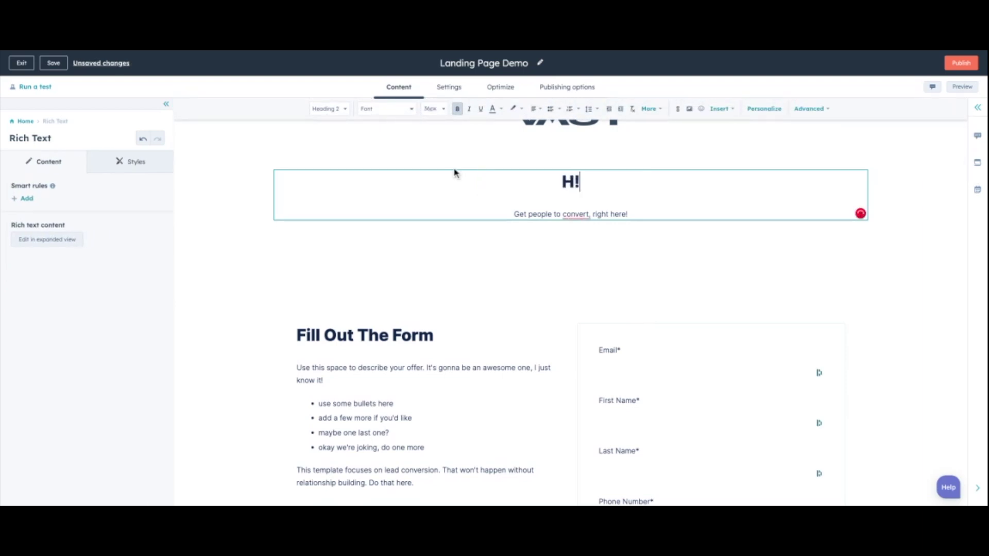
key(BackSpace)
text(1)
scroll(391, 154, down, 10)
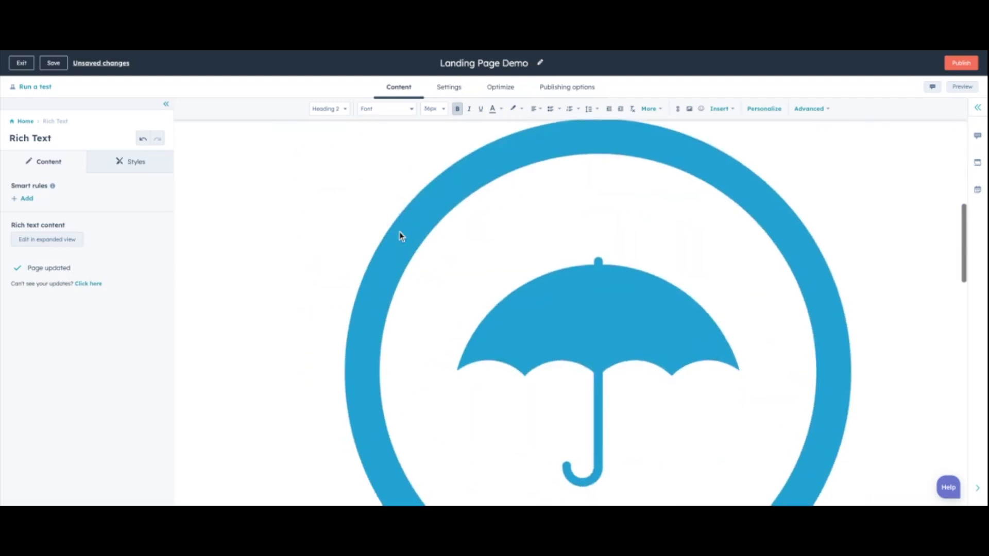
scroll(401, 236, down, 15)
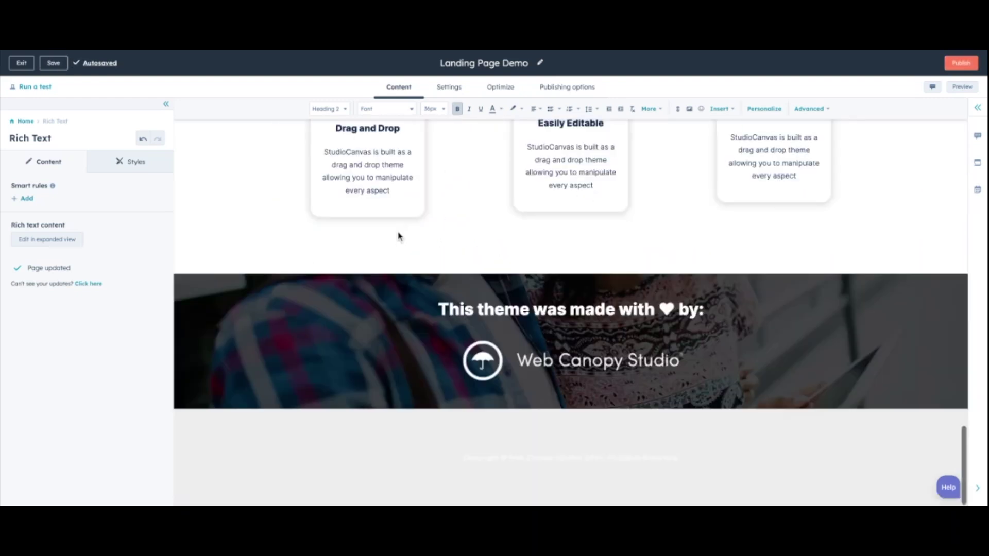
scroll(398, 235, up, 10)
Return to the page settings and expand the advanced options.
click(446, 87)
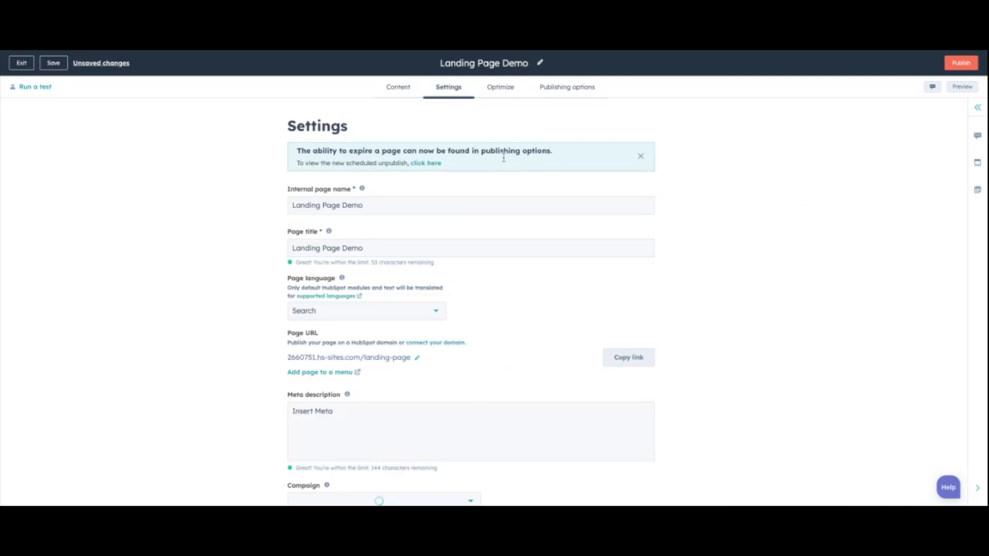
scroll(505, 180, down, 6)
click(349, 454)
scroll(373, 458, down, 12)
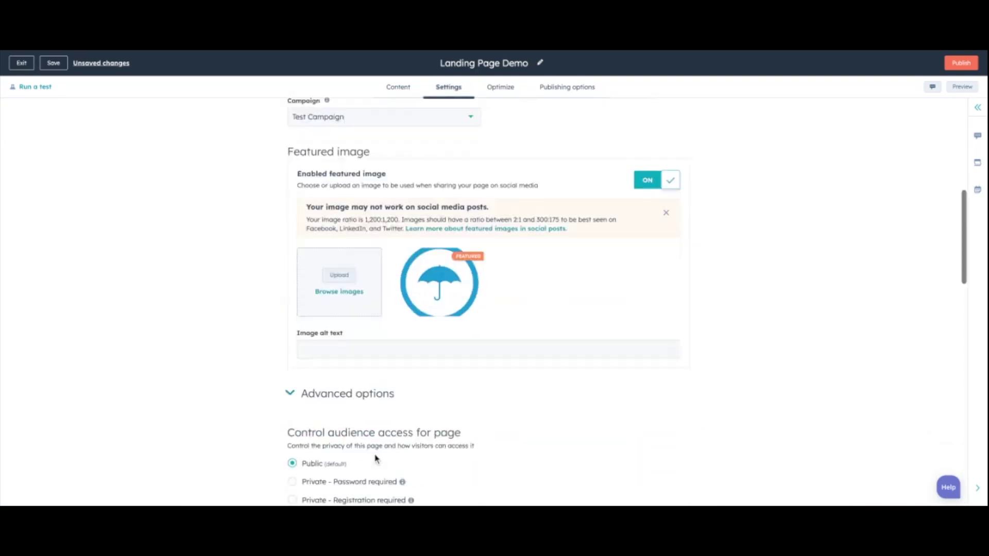
scroll(350, 428, up, 3)
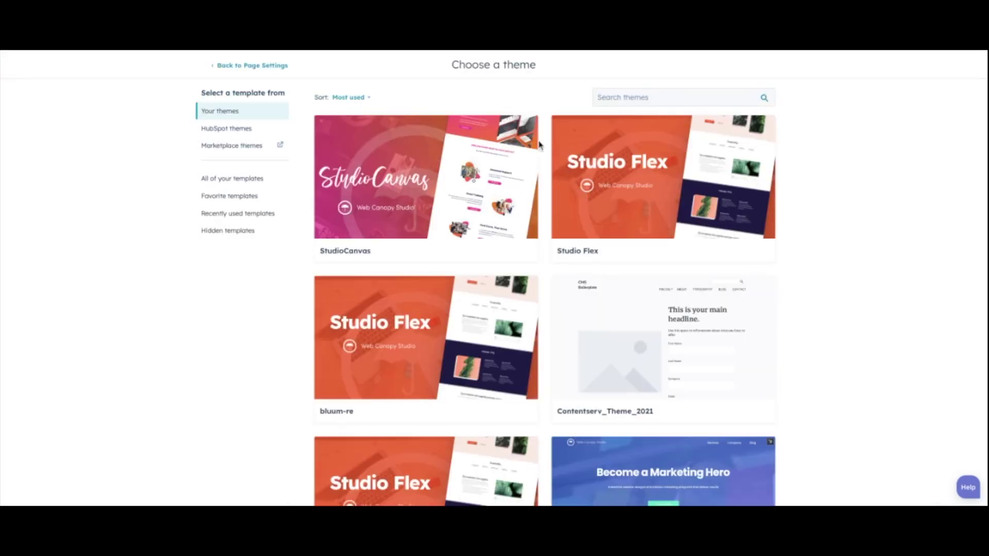
scroll(389, 283, down, 1)
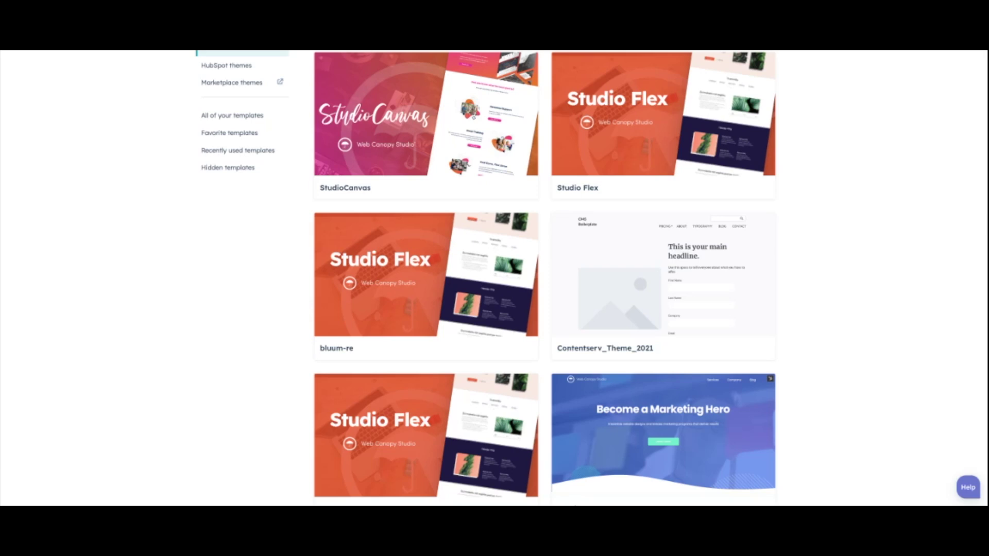
scroll(487, 211, up, 1)
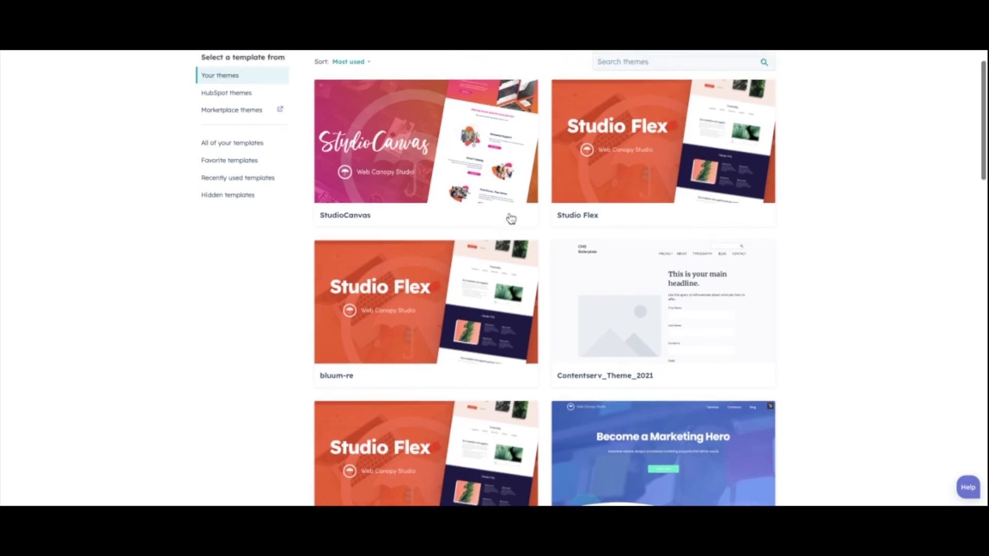
scroll(260, 137, up, 1)
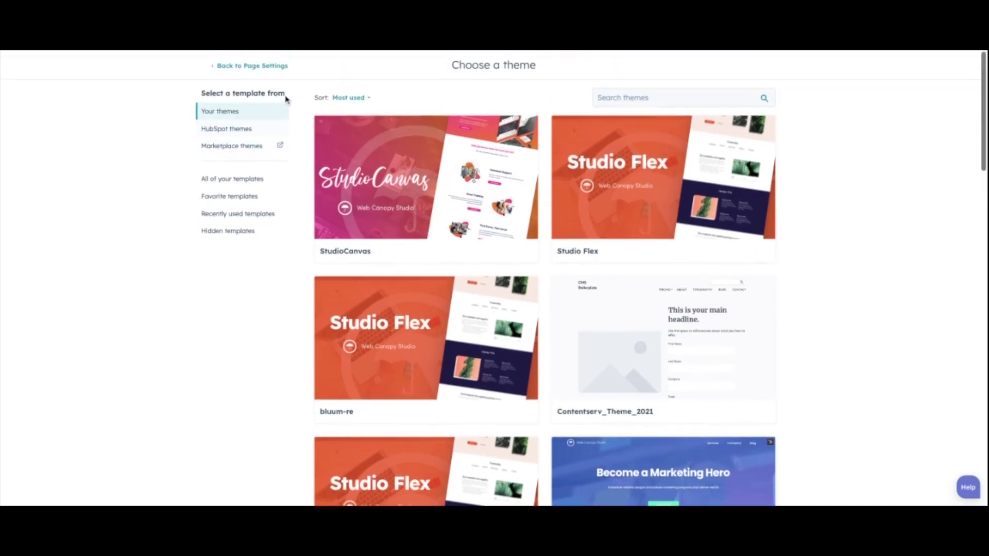
click(273, 67)
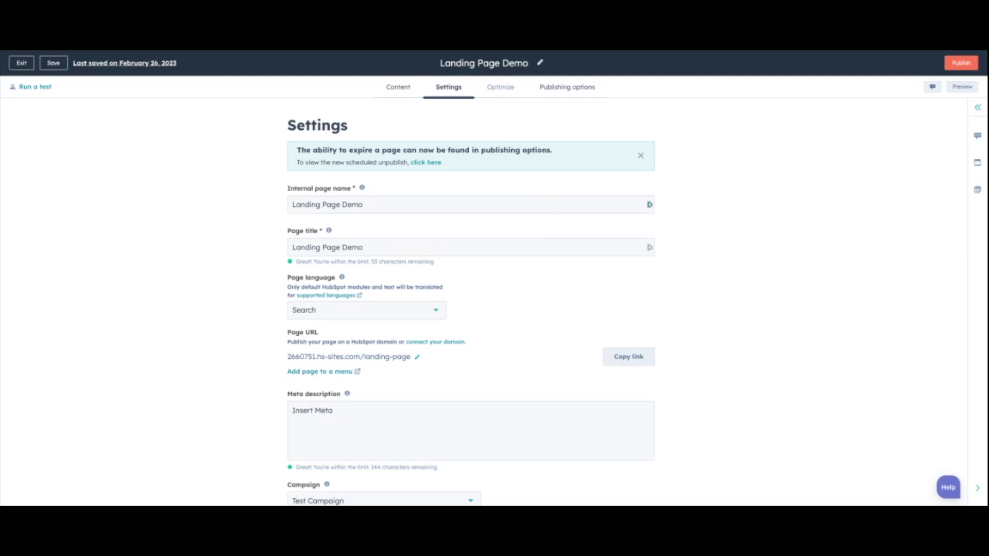
click(500, 86)
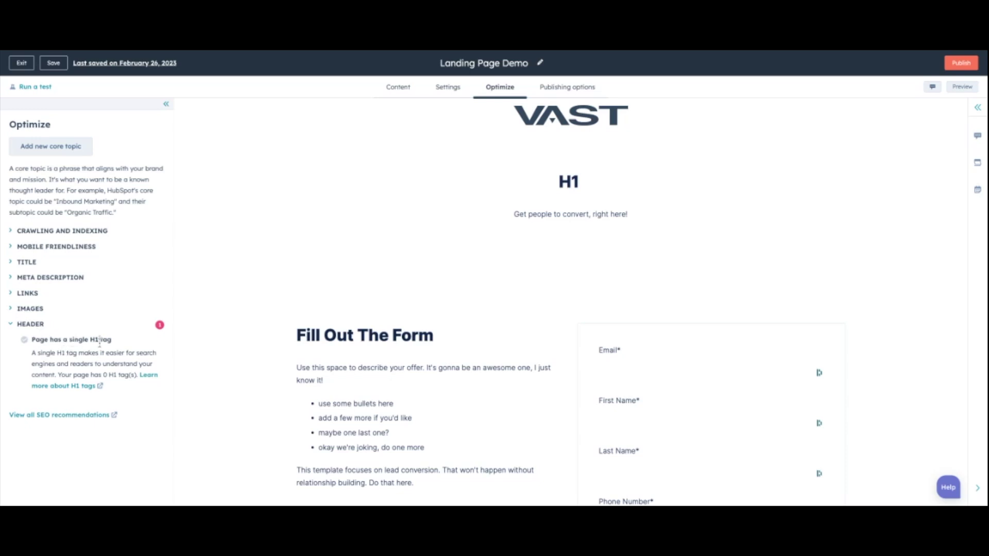
Select the single H1 tag recommendation and open the page heading for editing.
drag(118, 341, 12, 344)
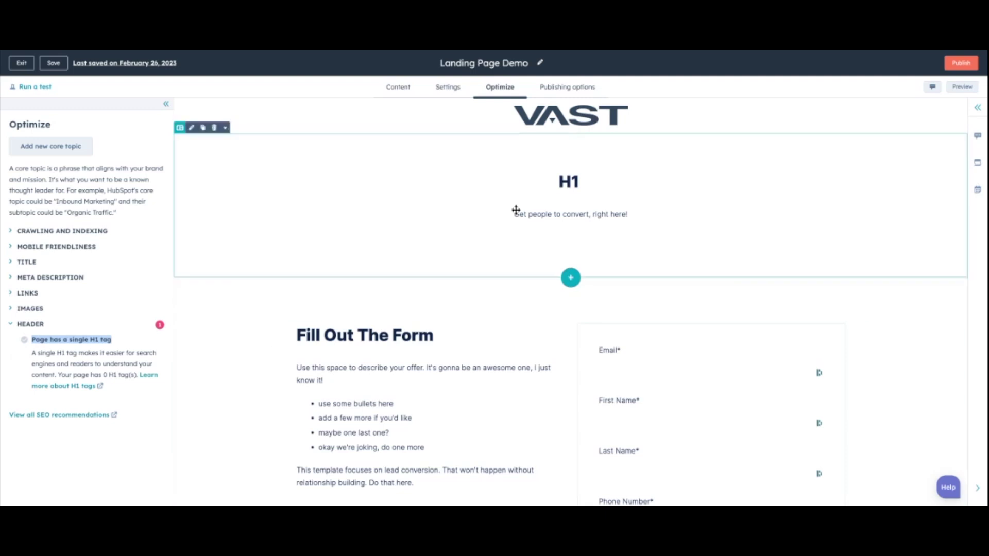
click(582, 181)
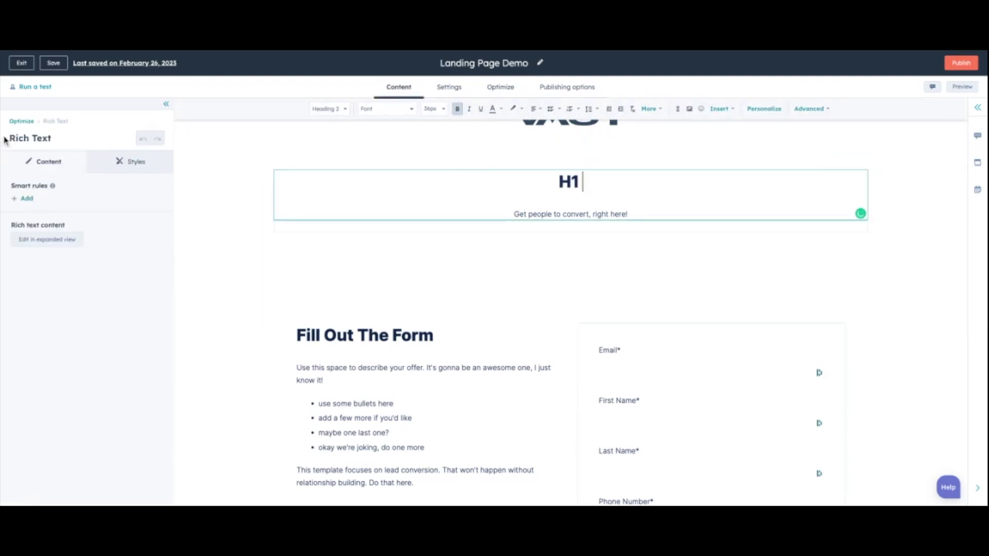
scroll(280, 231, down, 1)
scroll(276, 227, down, 5)
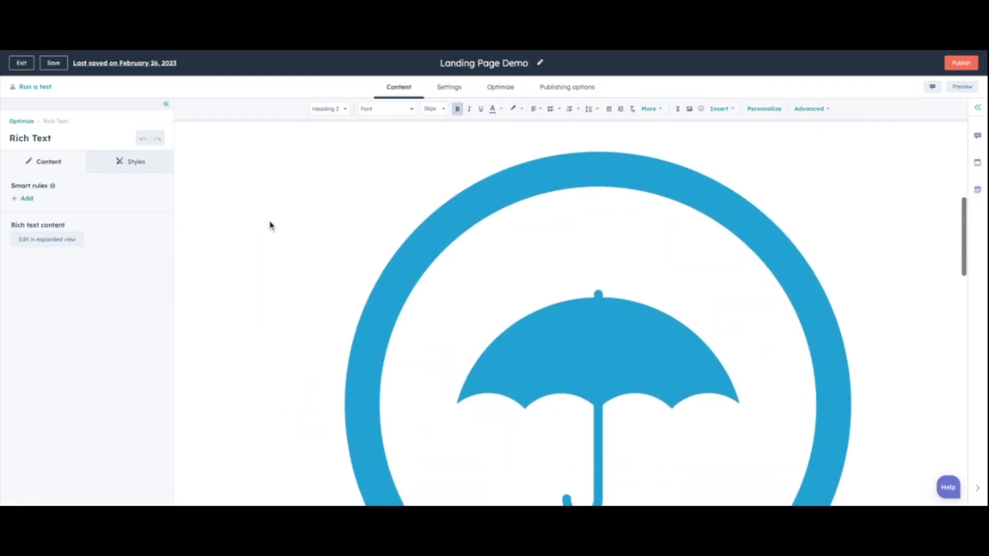
scroll(353, 179, up, 6)
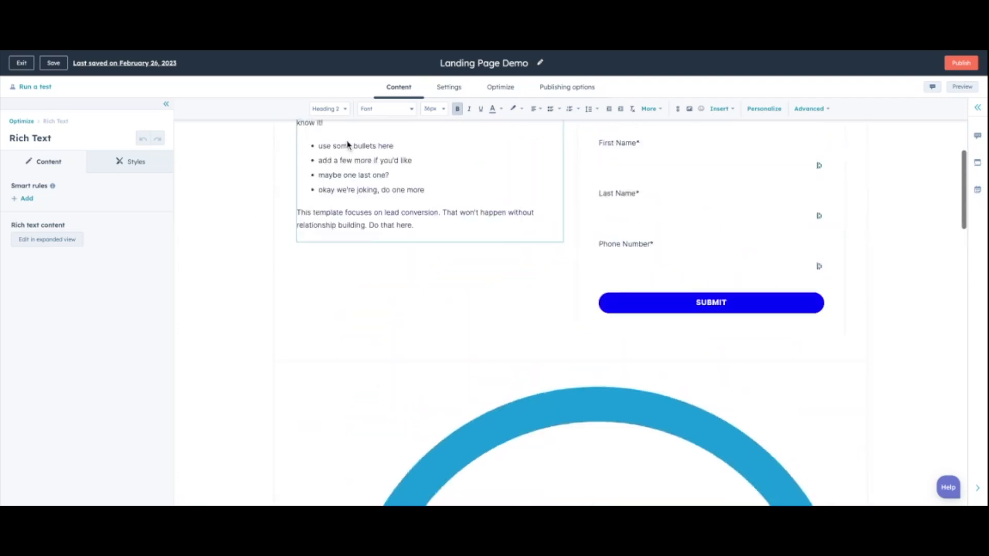
Format the 'H1' heading as Heading 1, save the page, and reopen SEO recommendations.
double_click(587, 183)
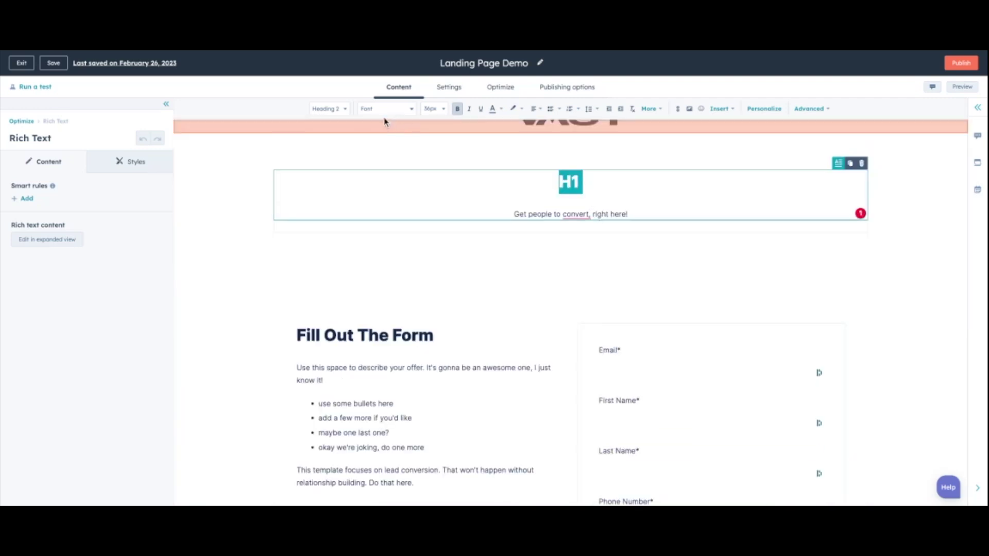
click(329, 109)
click(327, 126)
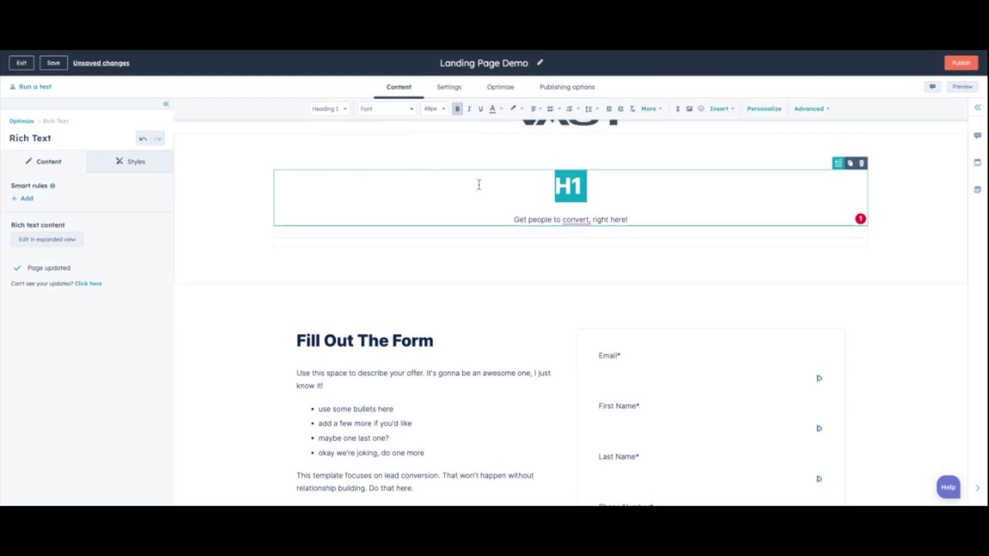
click(484, 188)
click(54, 63)
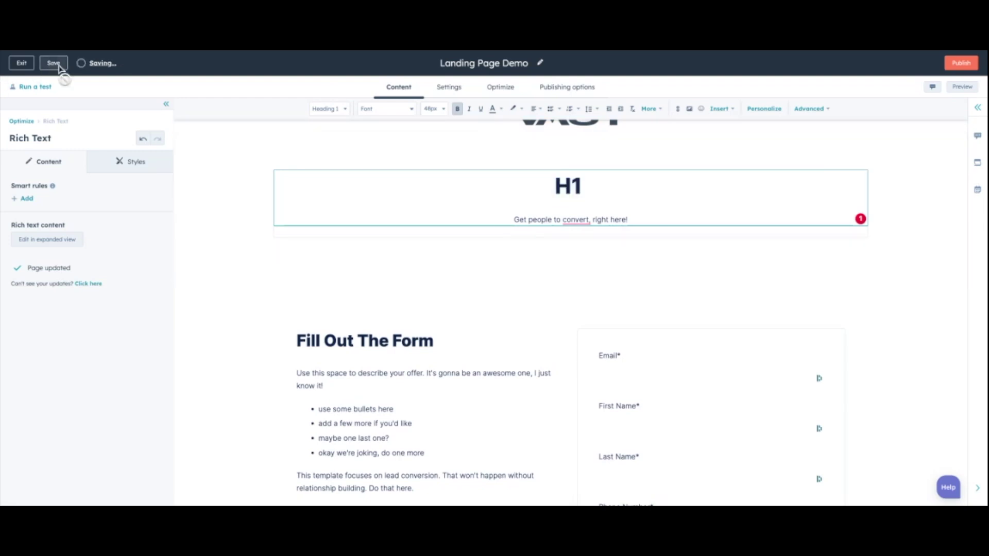
click(85, 284)
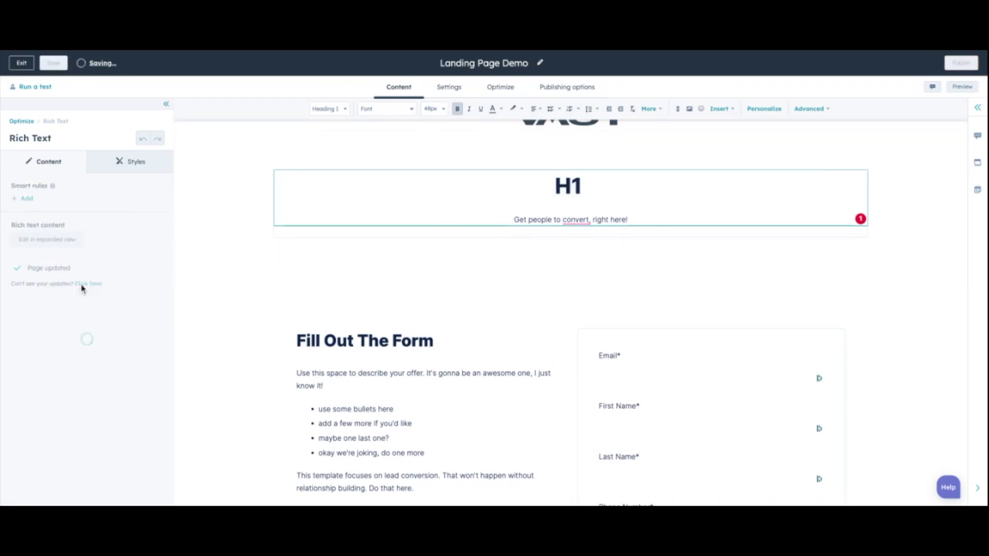
click(501, 91)
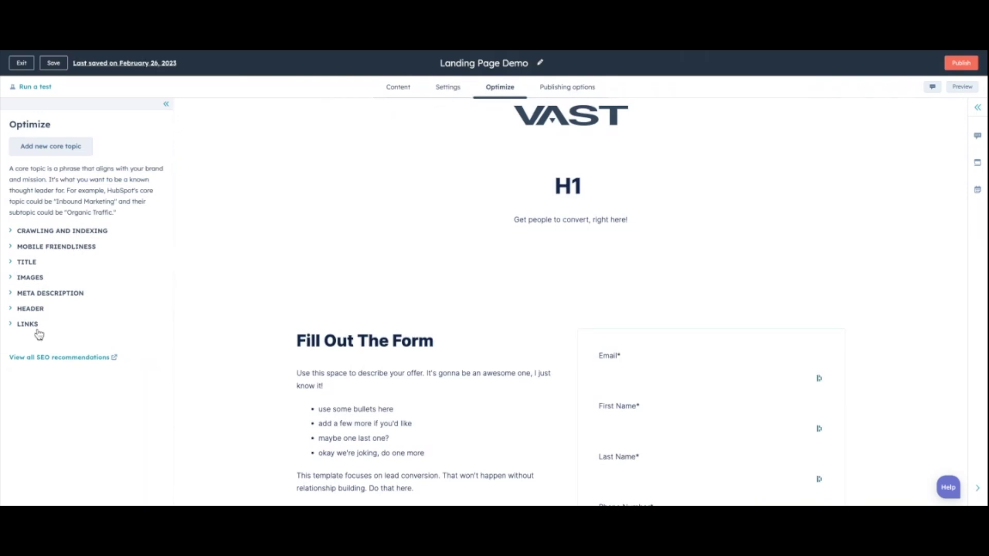
Expand the Crawling and Indexing, Mobile Friendliness and Title checks, then view publishing options.
click(42, 230)
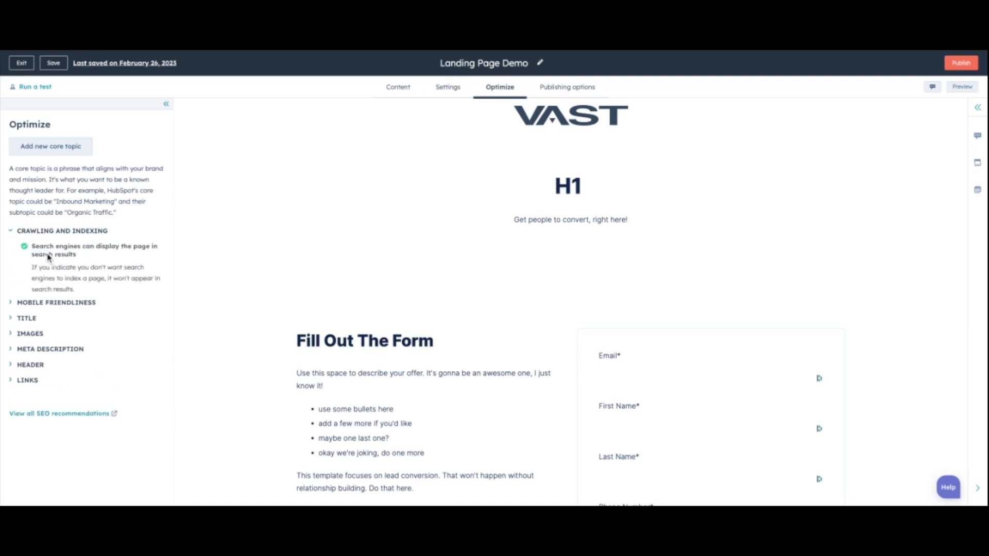
click(32, 305)
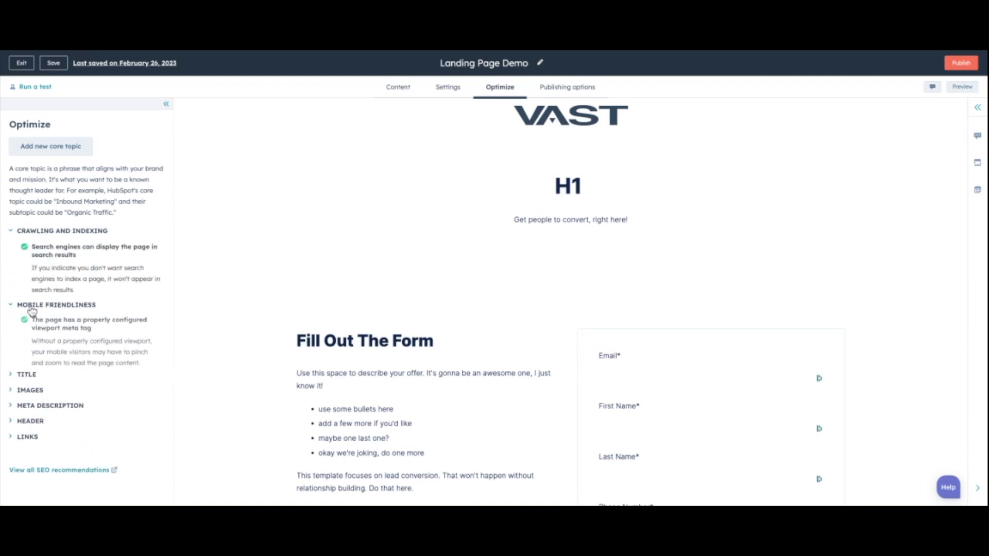
click(25, 379)
scroll(23, 370, down, 3)
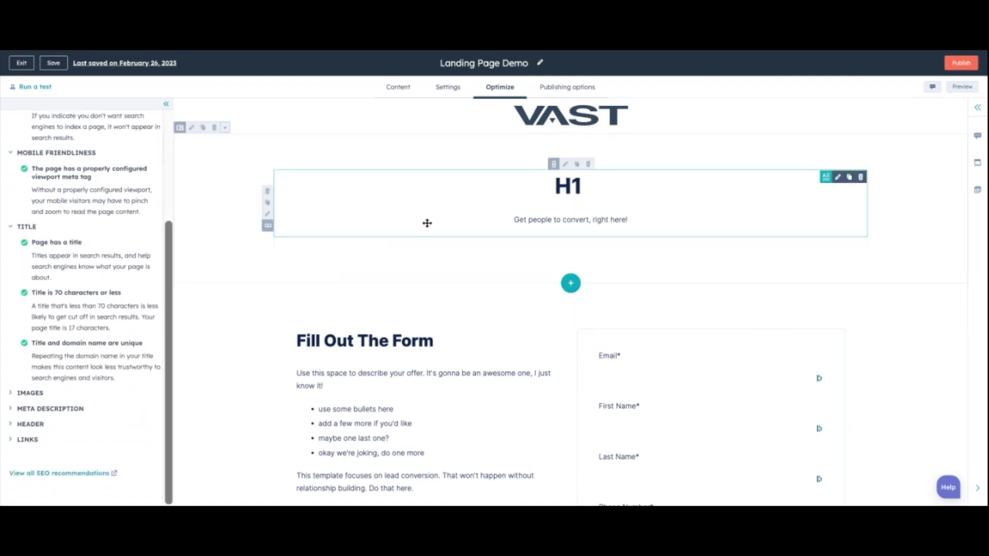
click(577, 91)
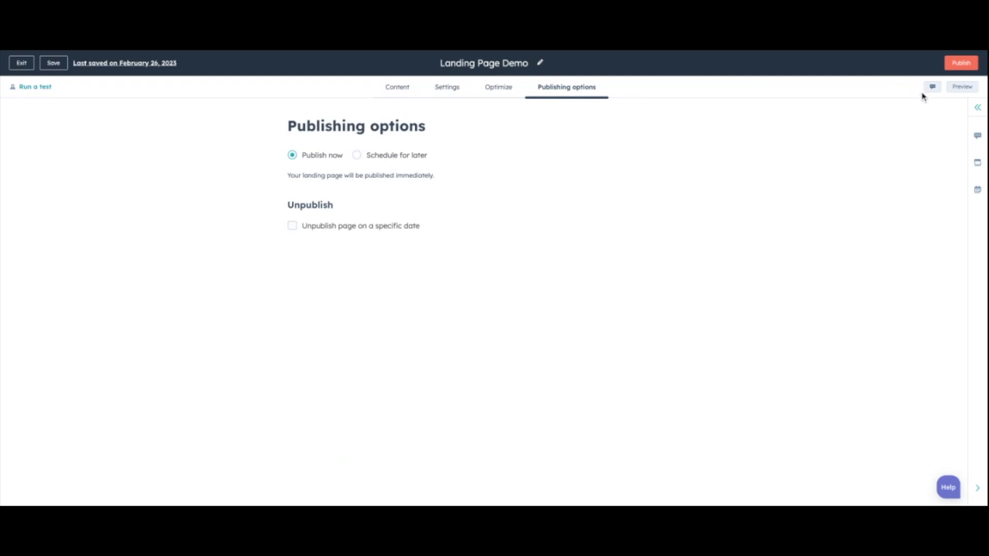
Preview Landing Page Demo in mobile layout, scroll through it, and keep previewing as a contact.
click(962, 87)
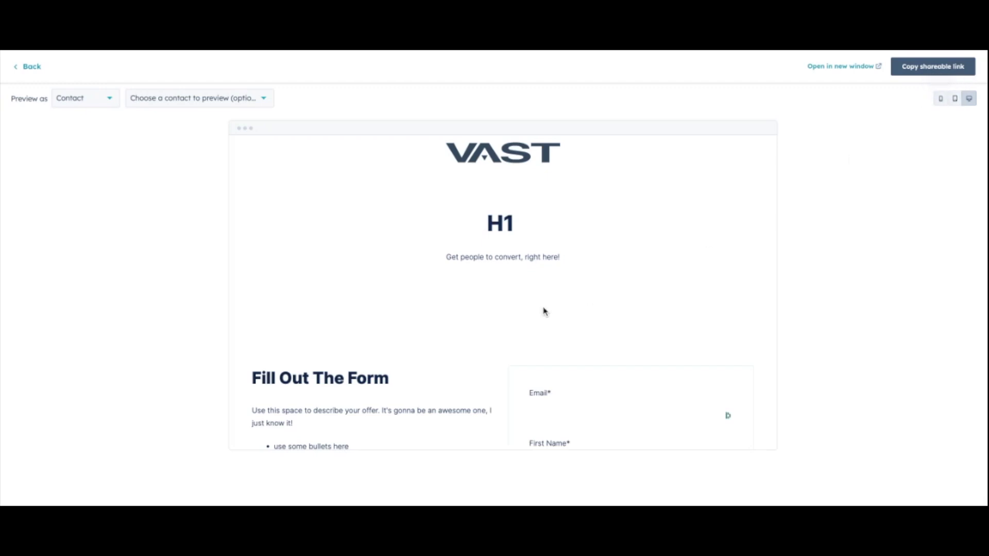
scroll(544, 311, down, 2)
scroll(544, 311, down, 1)
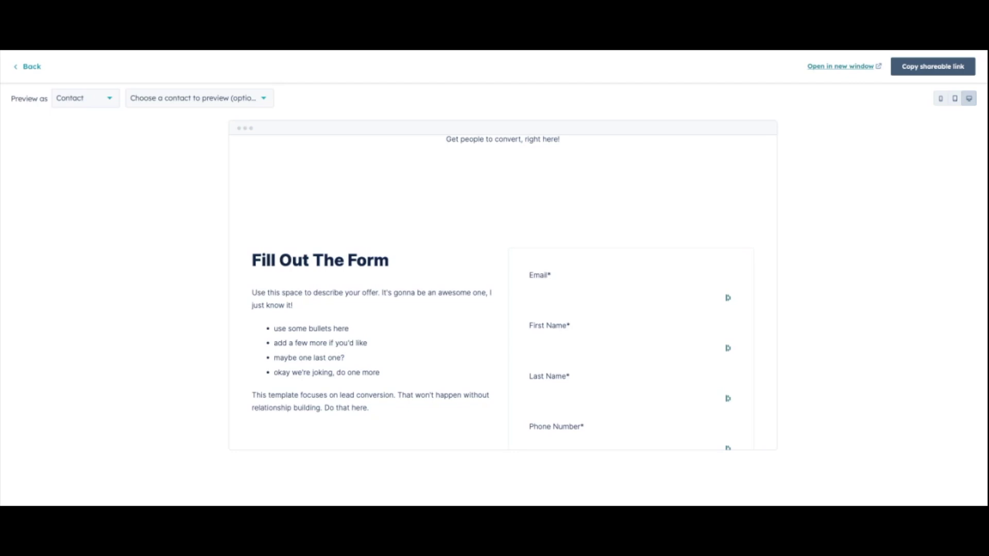
click(940, 99)
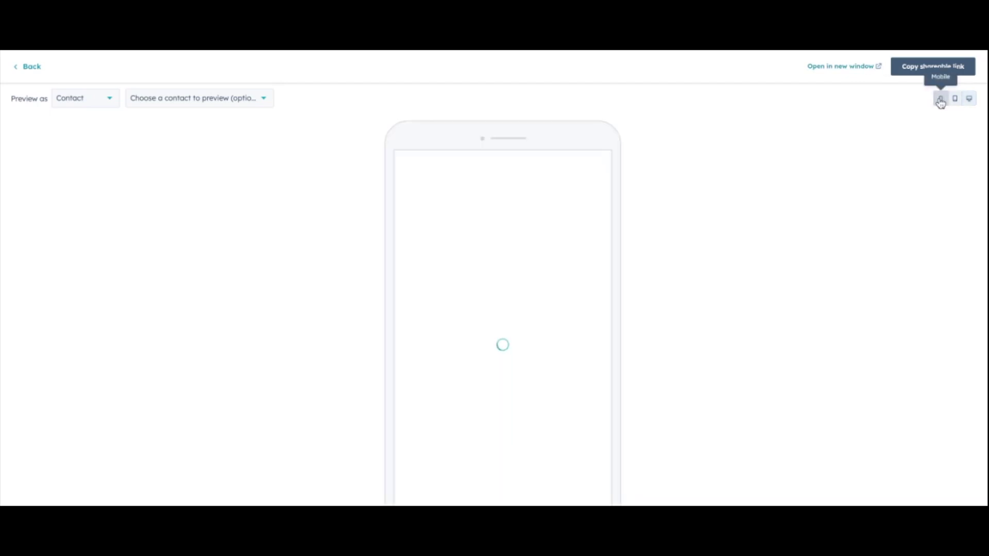
scroll(821, 165, down, 2)
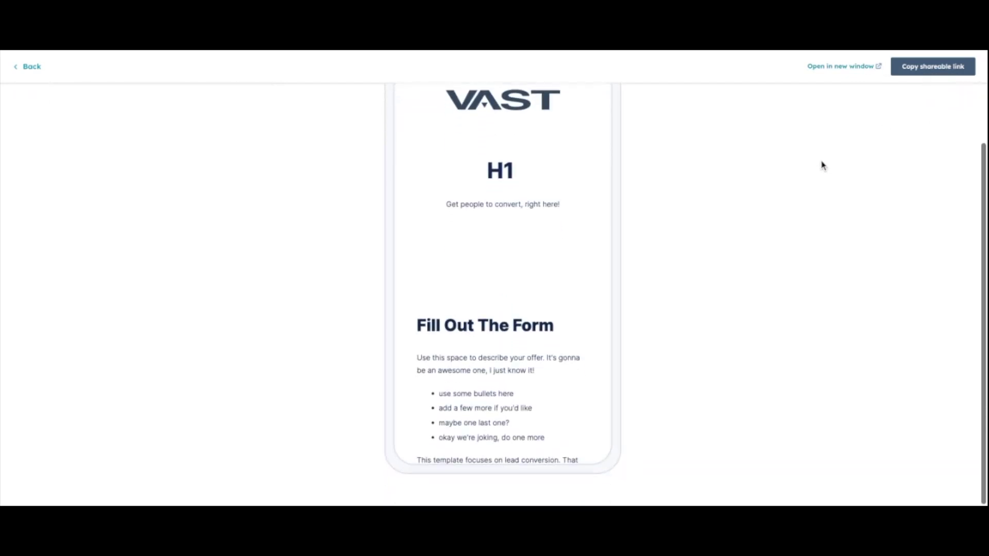
scroll(819, 165, up, 2)
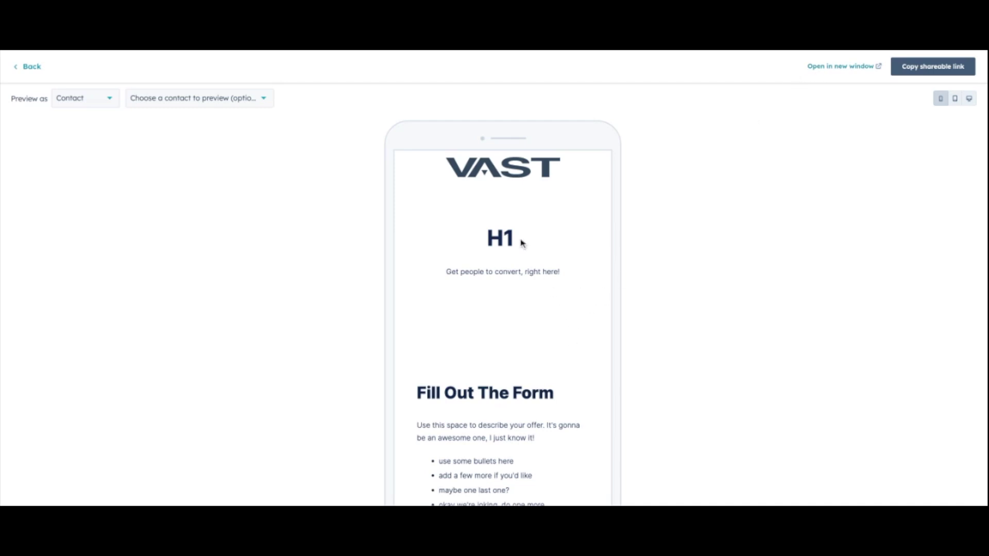
scroll(521, 243, down, 3)
scroll(521, 243, down, 10)
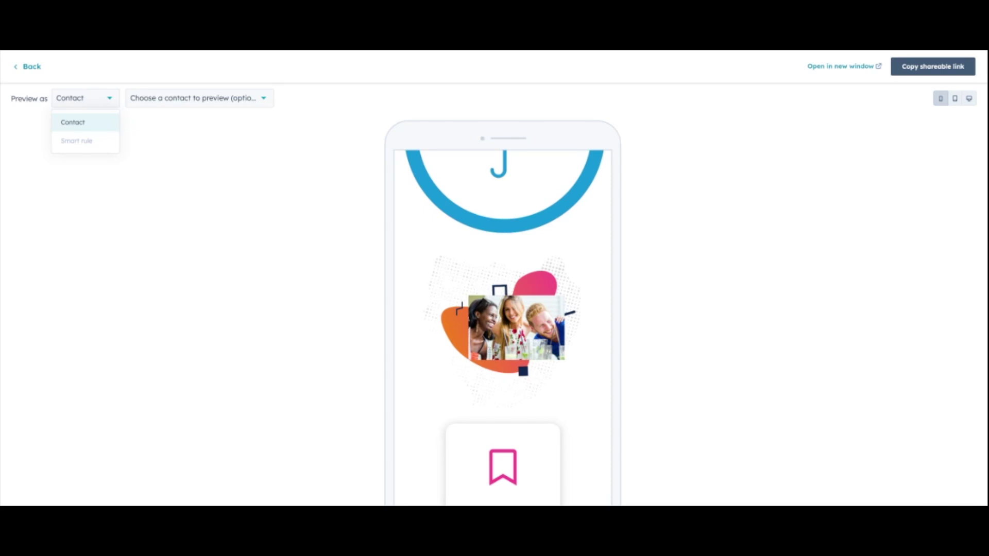
click(99, 124)
Dismiss the contact list and view the preview in tablet, then desktop layout.
click(192, 98)
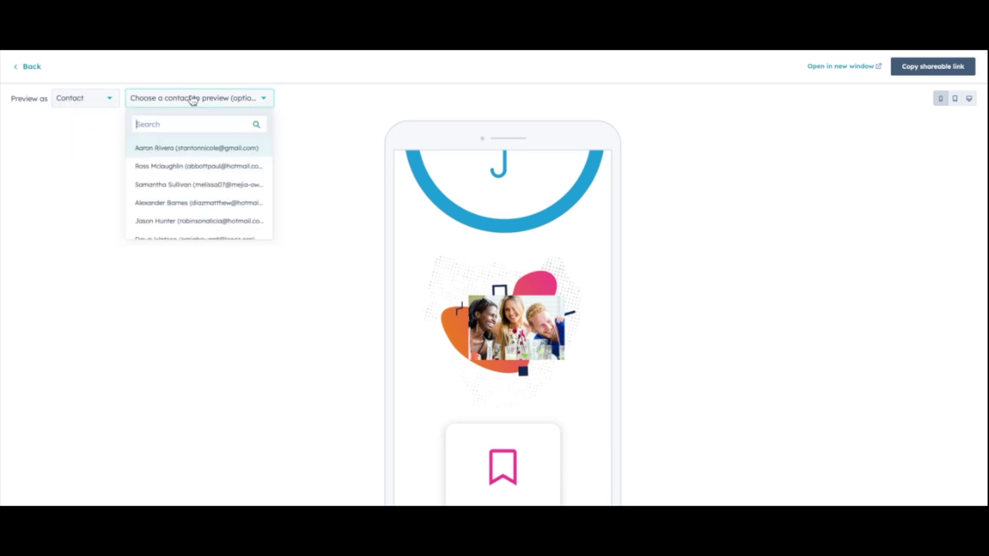
click(29, 220)
scroll(525, 303, up, 5)
click(954, 99)
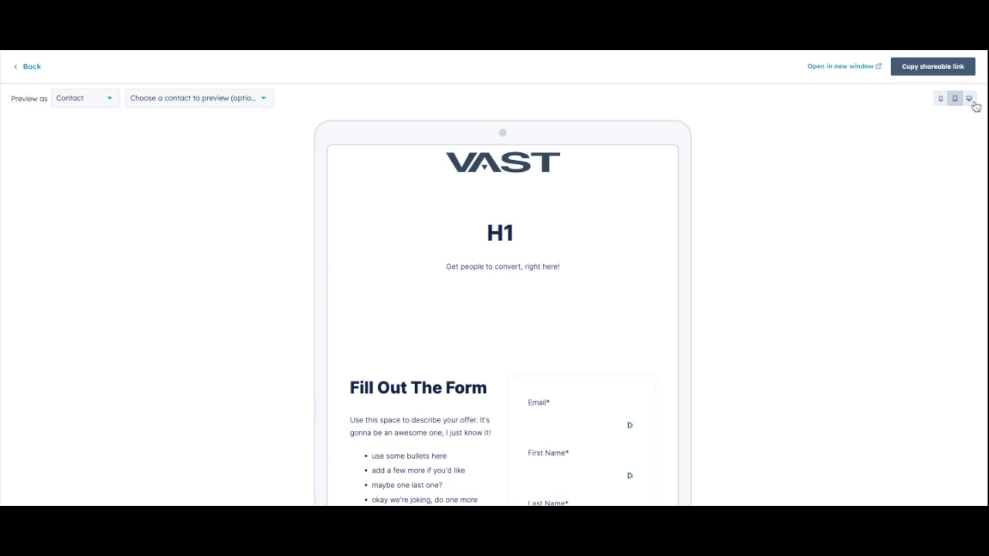
click(970, 99)
Copy a shareable preview link, scroll through the page, and return to the editor.
click(919, 67)
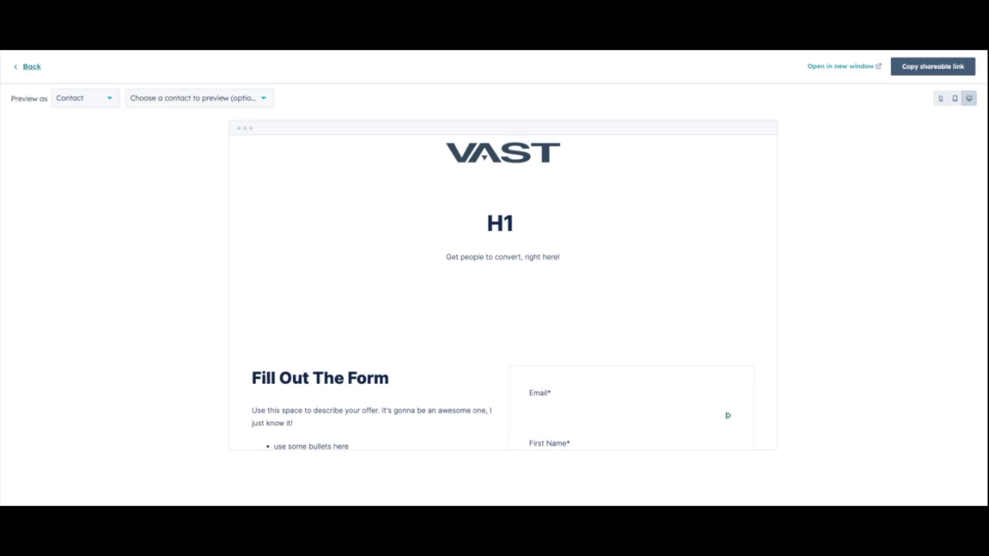
scroll(366, 285, down, 15)
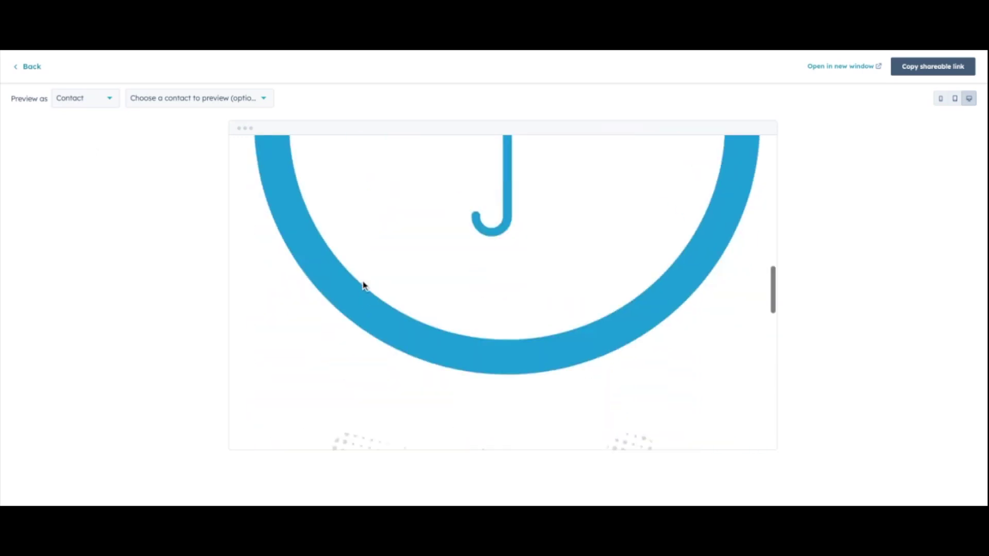
scroll(363, 279, down, 2)
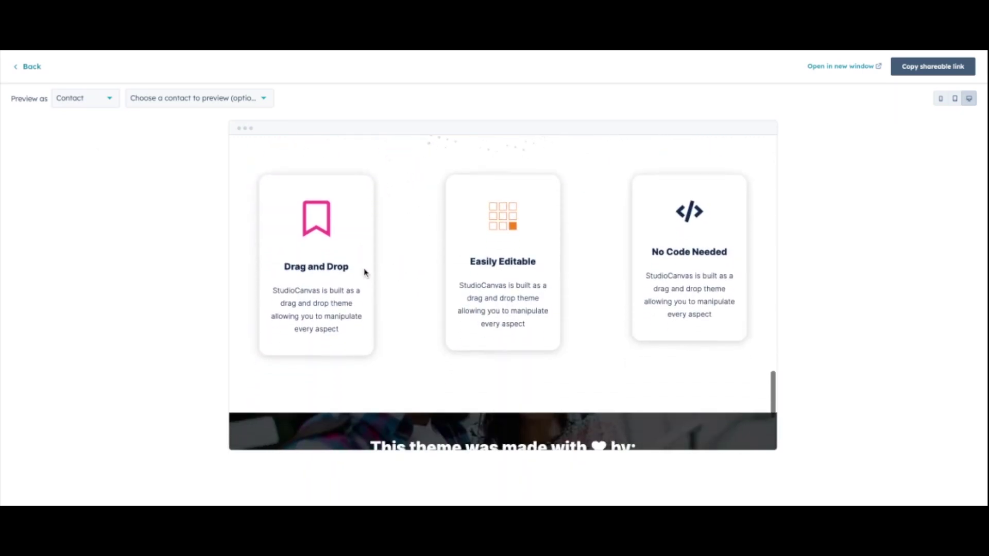
scroll(371, 252, down, 4)
click(31, 67)
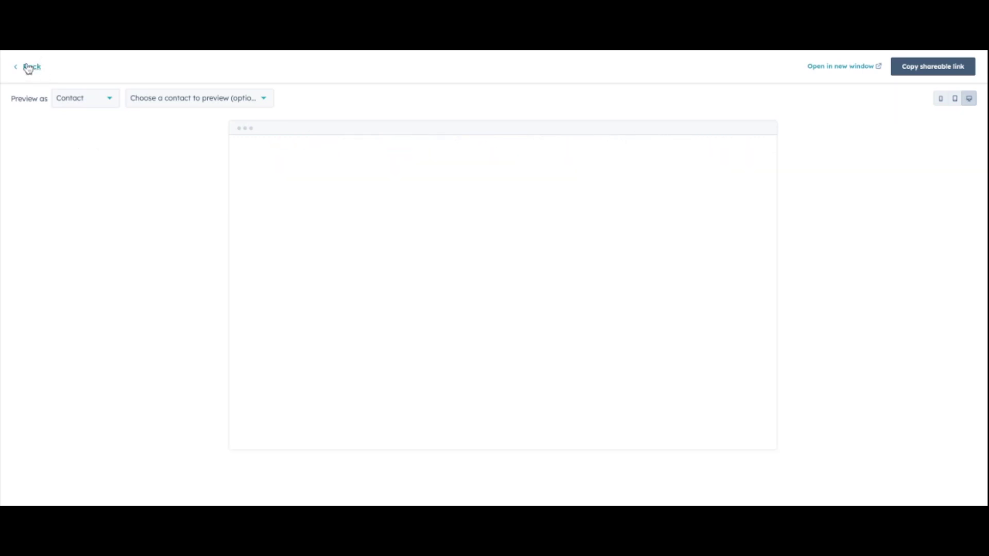
Publish Landing Page Demo immediately so it goes live.
click(960, 62)
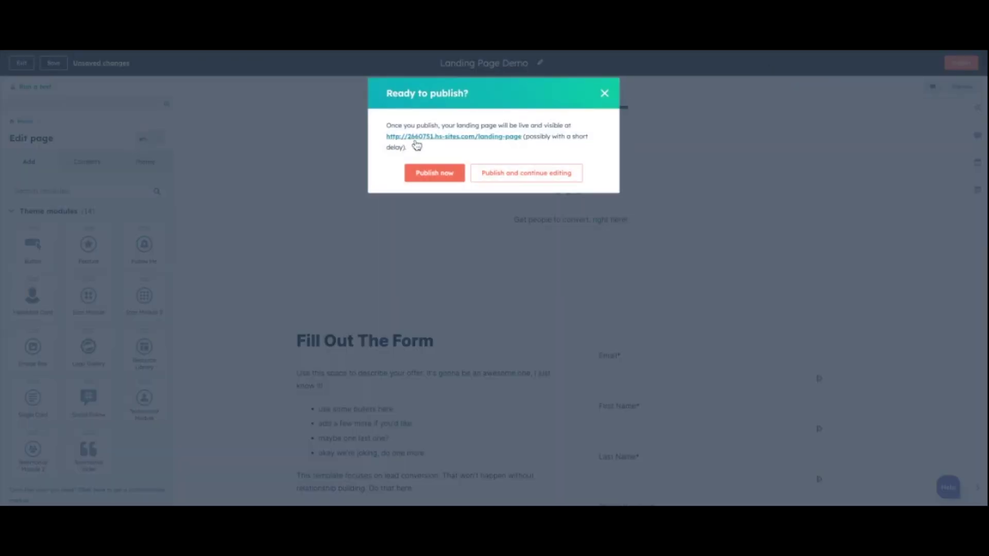
click(433, 175)
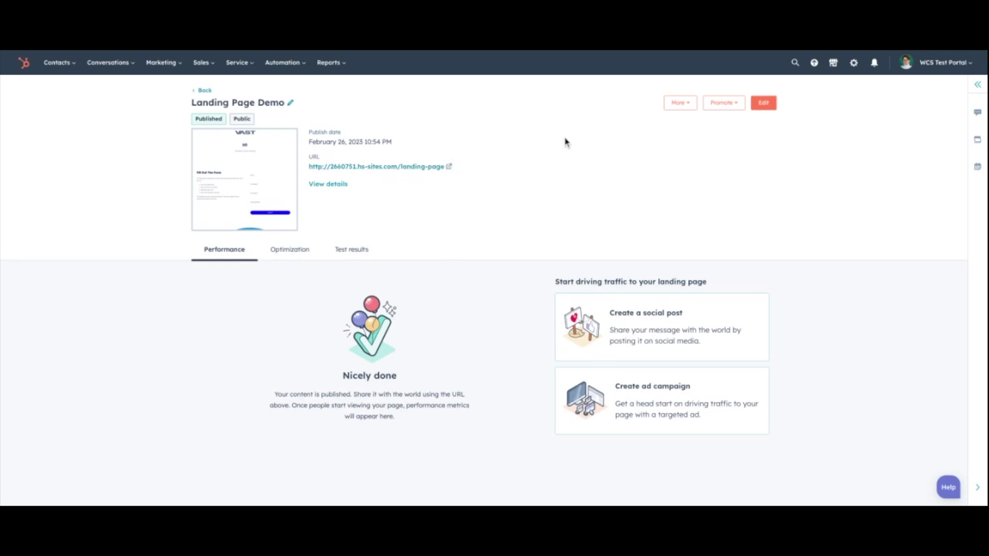
click(290, 254)
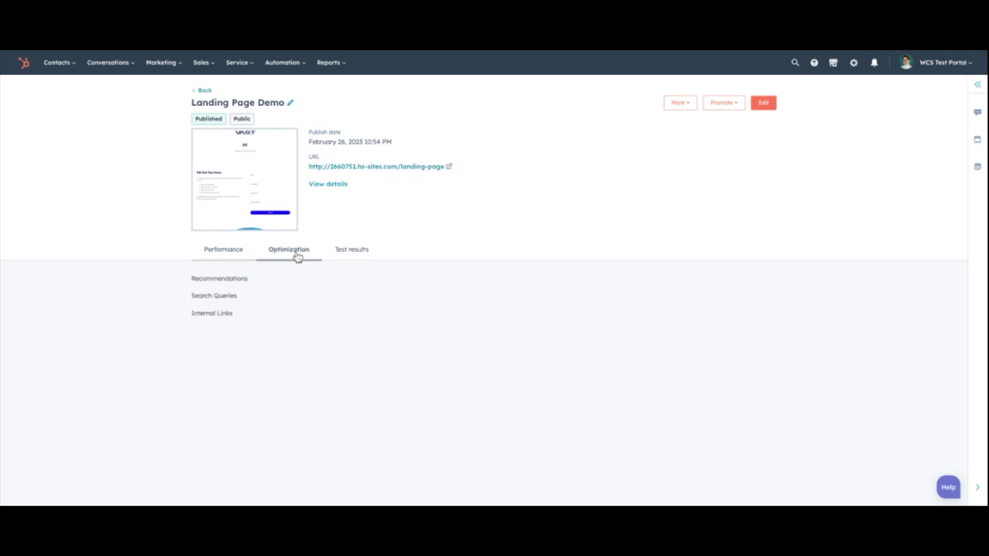
click(359, 255)
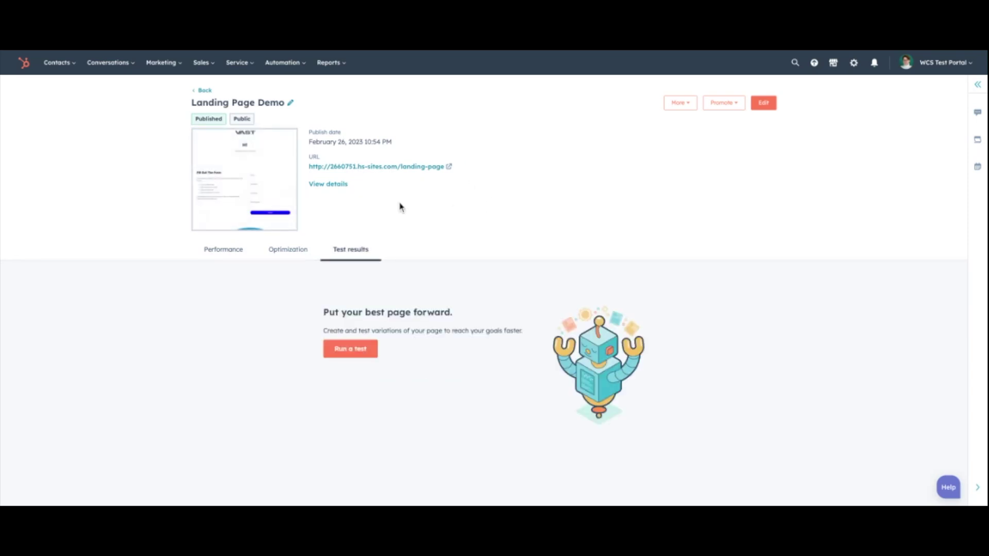
click(685, 103)
click(685, 103)
click(716, 104)
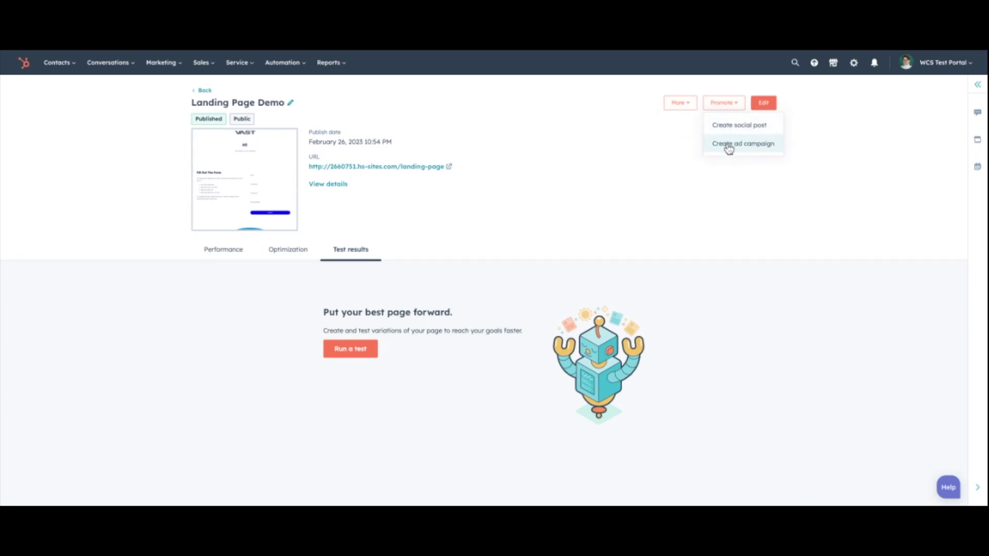
click(224, 251)
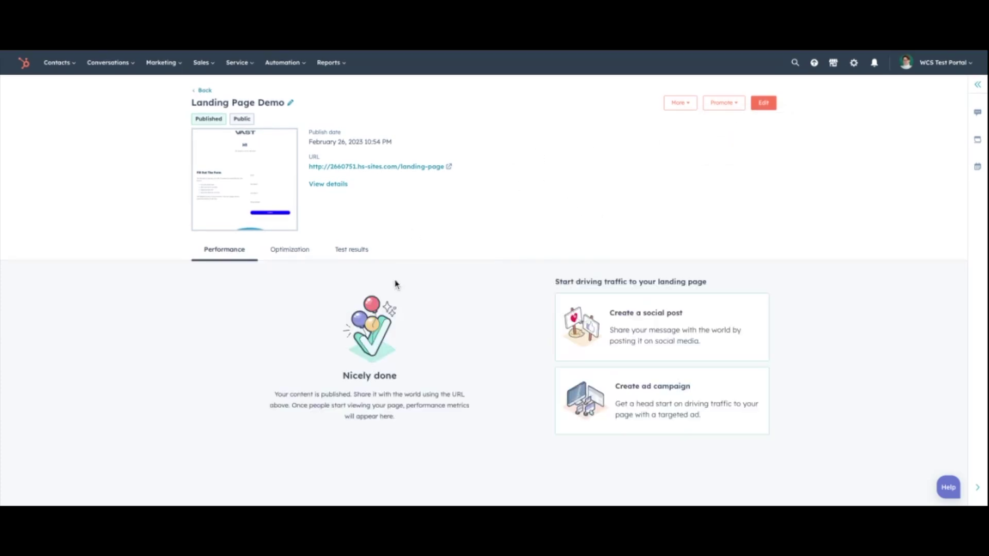